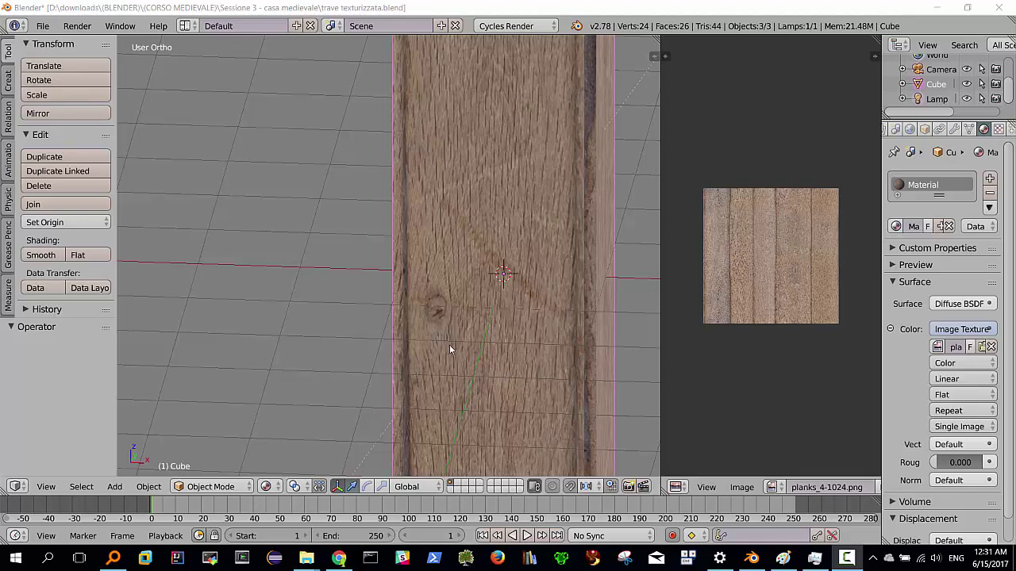
Add a new cube to the scene next to the wooden post
{"action": "scroll", "coordinate": [449, 349], "scroll_direction": "down", "scroll_amount": 1}
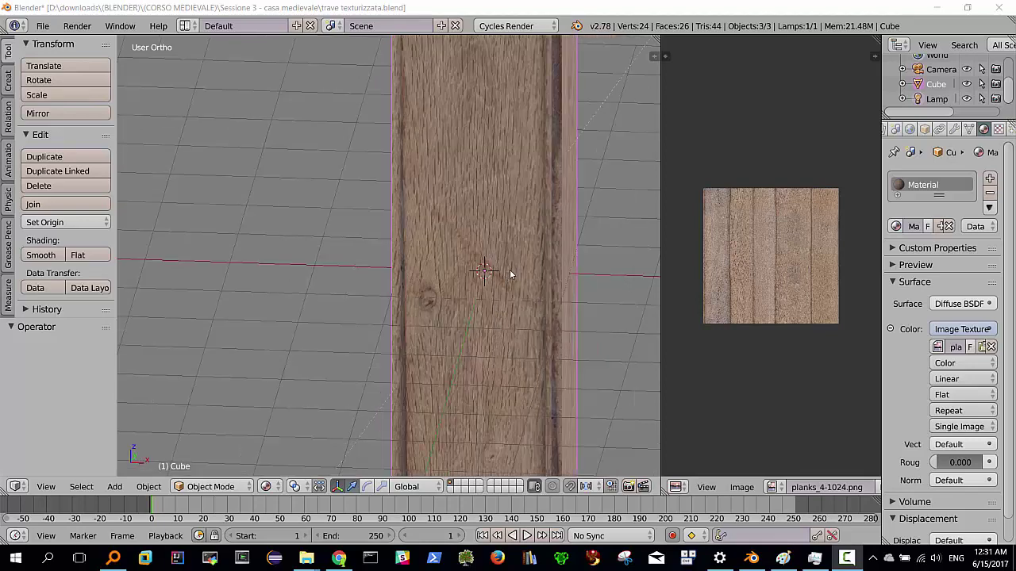
{"action": "mouse_move", "coordinate": [517, 273]}
{"action": "middle_mouse_down"}
{"action": "mouse_move", "coordinate": [465, 281]}
{"action": "mouse_move", "coordinate": [491, 287]}
{"action": "middle_mouse_up"}
{"action": "scroll", "coordinate": [512, 274], "scroll_direction": "down", "scroll_amount": 2}
{"action": "scroll", "coordinate": [511, 275], "scroll_direction": "down", "scroll_amount": 2}
{"action": "scroll", "coordinate": [511, 276], "scroll_direction": "down", "scroll_amount": 1}
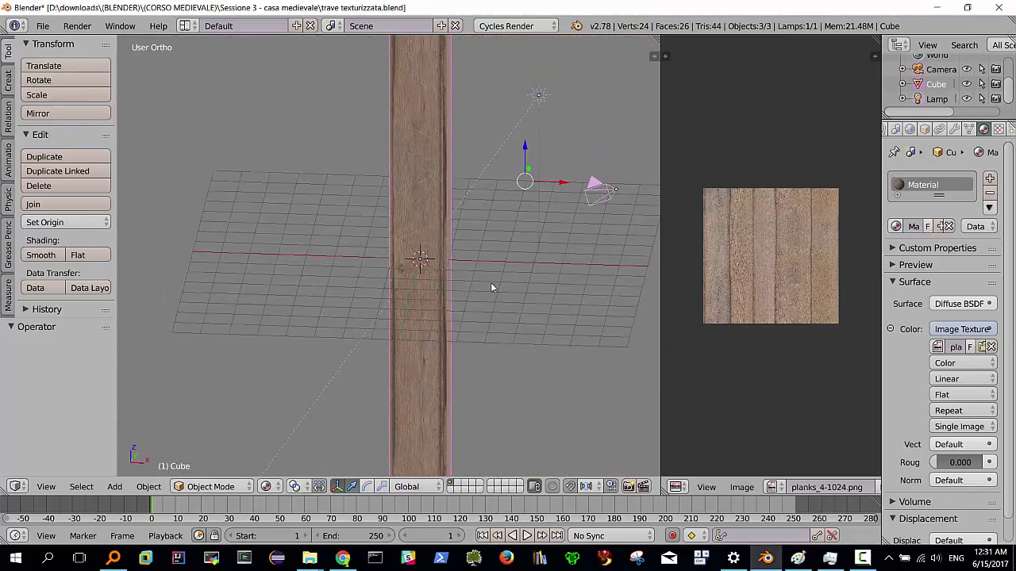
{"action": "scroll", "coordinate": [491, 287], "scroll_direction": "down", "scroll_amount": 1}
{"action": "scroll", "coordinate": [474, 226], "scroll_direction": "down", "scroll_amount": 1}
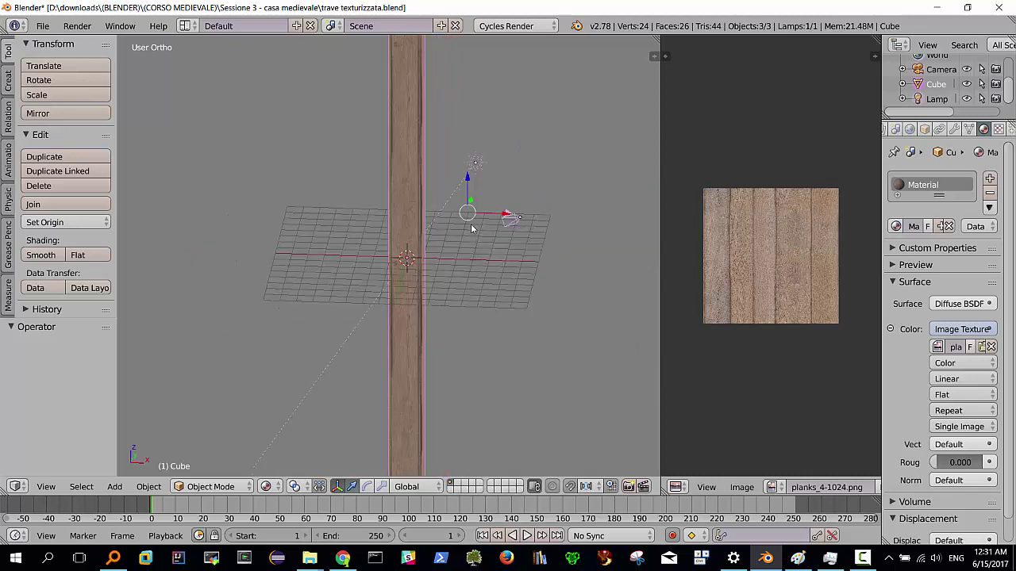
{"action": "scroll", "coordinate": [470, 234], "scroll_direction": "down", "scroll_amount": 1}
{"action": "key", "text": "shift+a"}
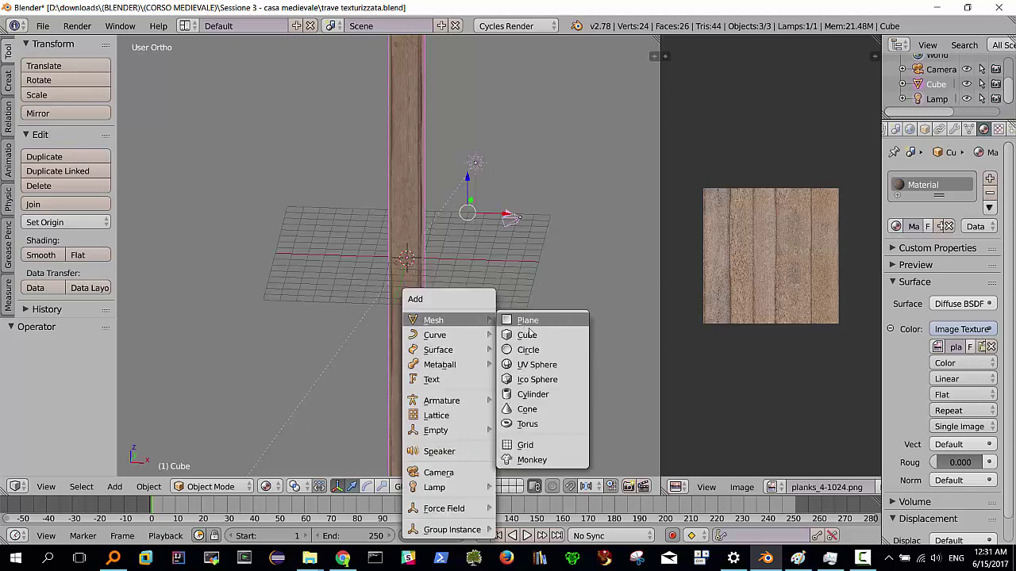
{"action": "left_click", "coordinate": [523, 334]}
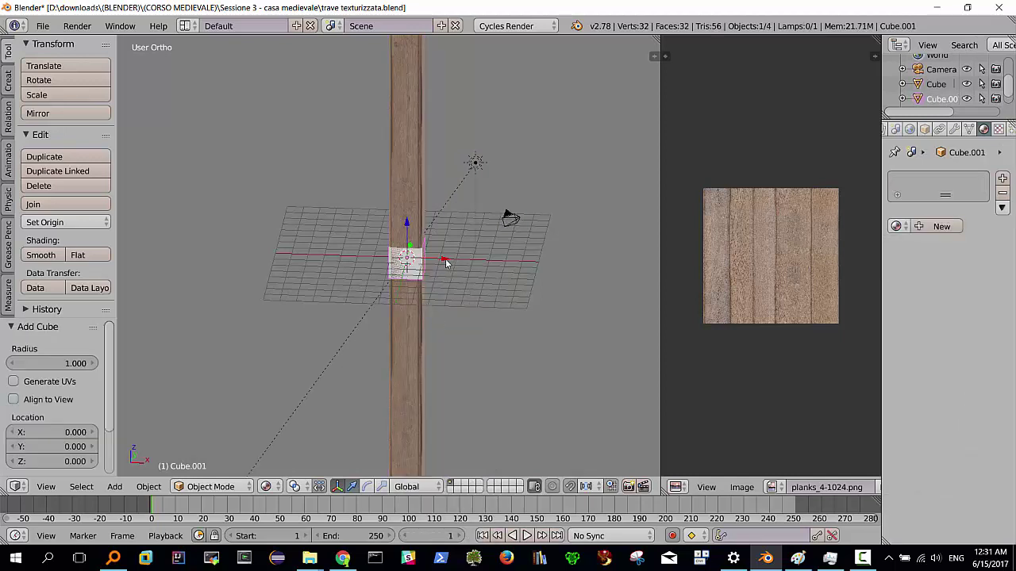
Move the new cube 2.456 along X and scale it uniformly to 8.188
{"action": "left_click_drag", "start_coordinate": [444, 262], "coordinate": [482, 264]}
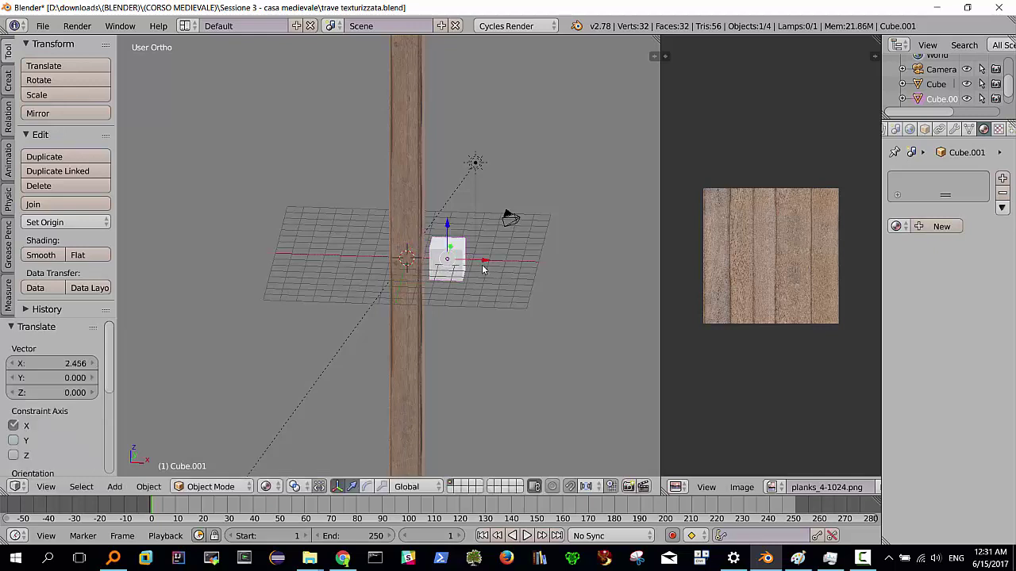
{"action": "scroll", "coordinate": [464, 277], "scroll_direction": "down", "scroll_amount": 1}
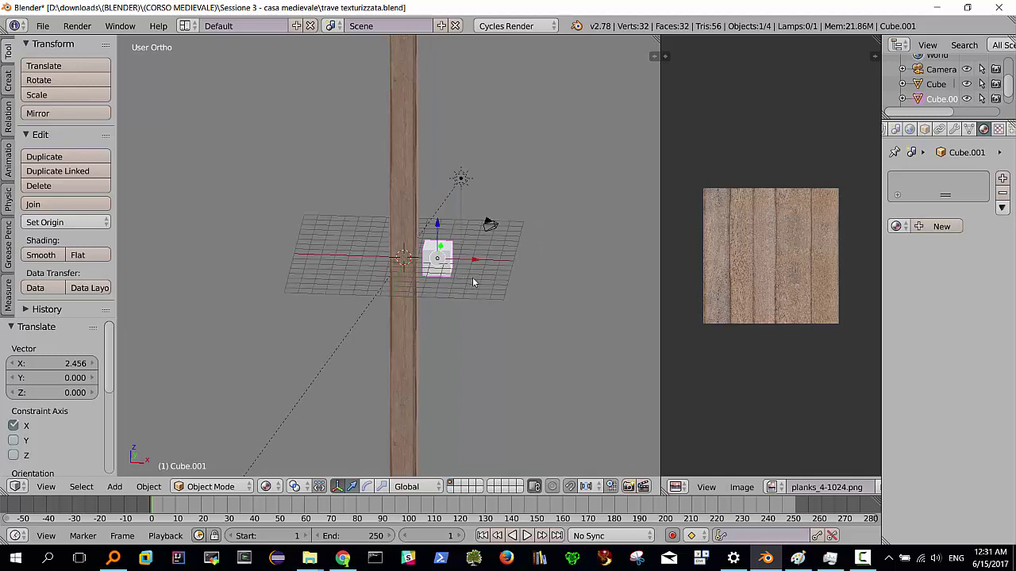
{"action": "key", "text": "s"}
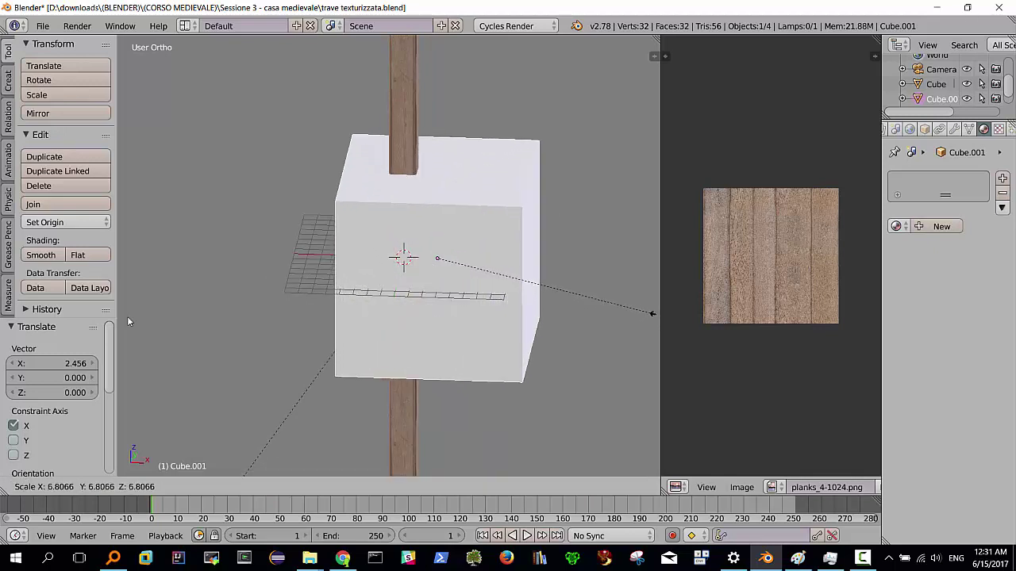
{"action": "left_click", "coordinate": [163, 318]}
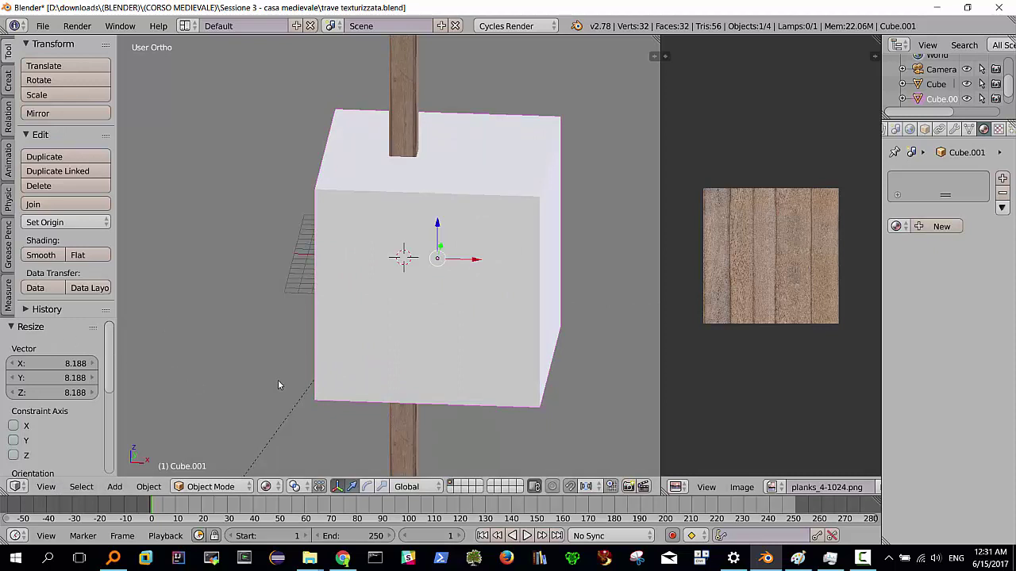
In face select, slide the cube's front face along Y (7.105, then -7.162) to make a thin slab
{"action": "key", "text": "Tab"}
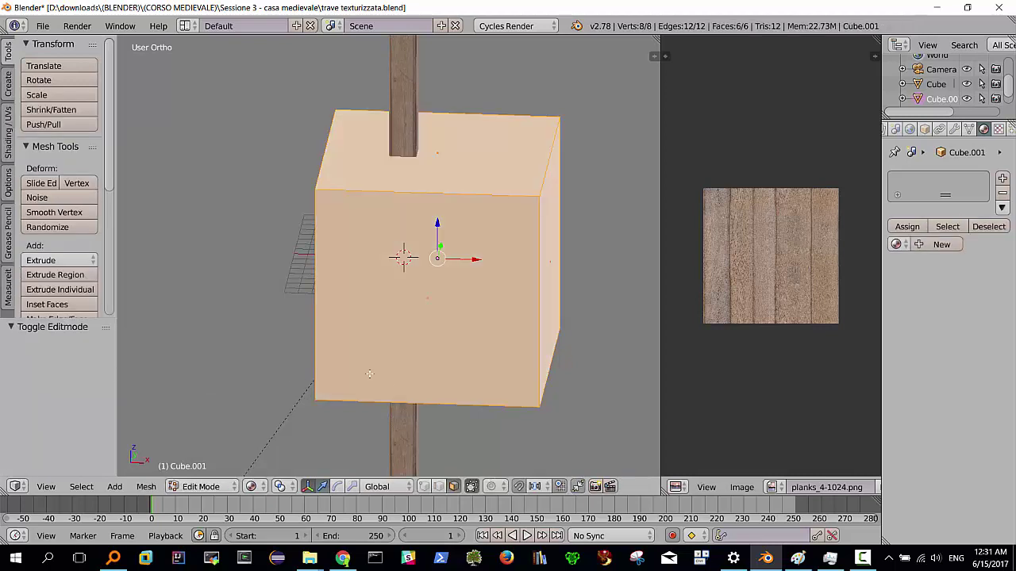
{"action": "left_click", "coordinate": [453, 487]}
{"action": "right_click", "coordinate": [446, 307]}
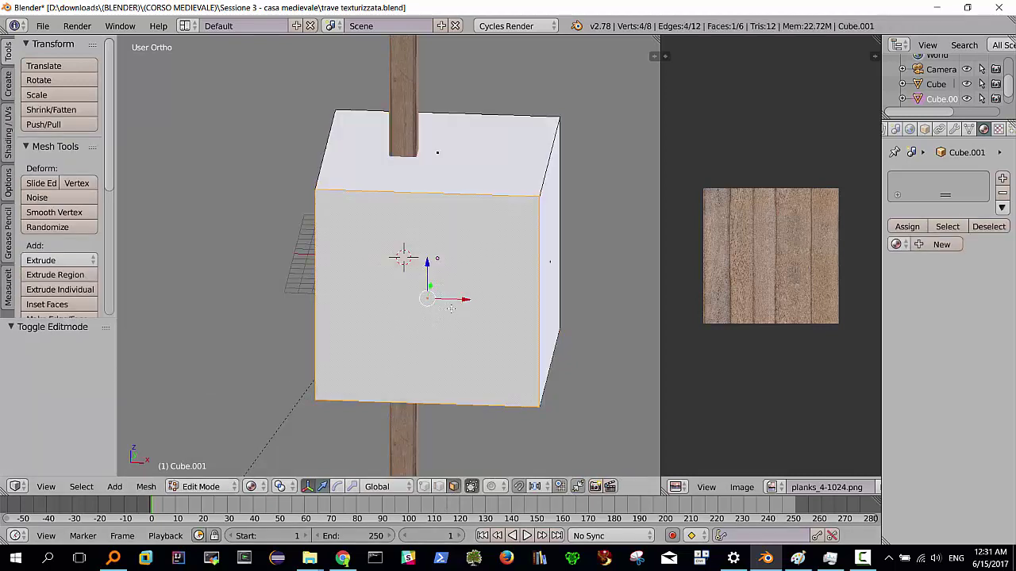
{"action": "middle_click_drag", "start_coordinate": [480, 305], "coordinate": [460, 285]}
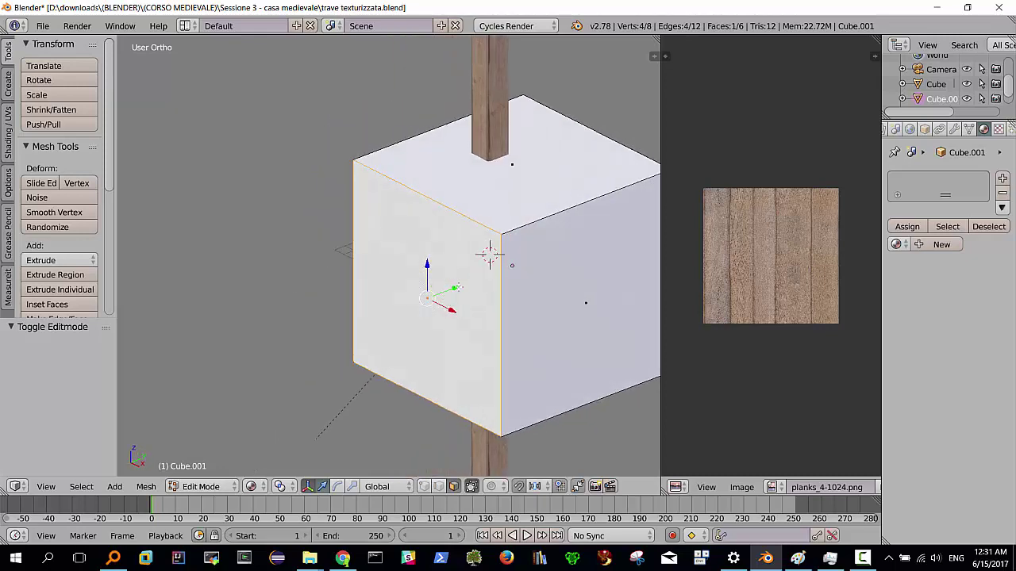
{"action": "left_click_drag", "start_coordinate": [459, 286], "coordinate": [587, 263]}
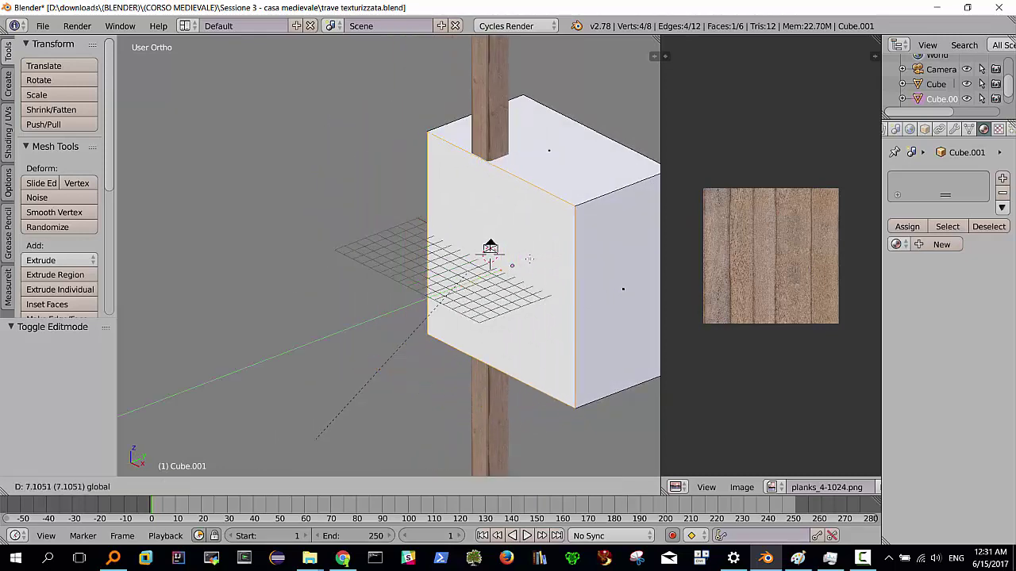
{"action": "middle_click_drag", "start_coordinate": [587, 263], "coordinate": [613, 274]}
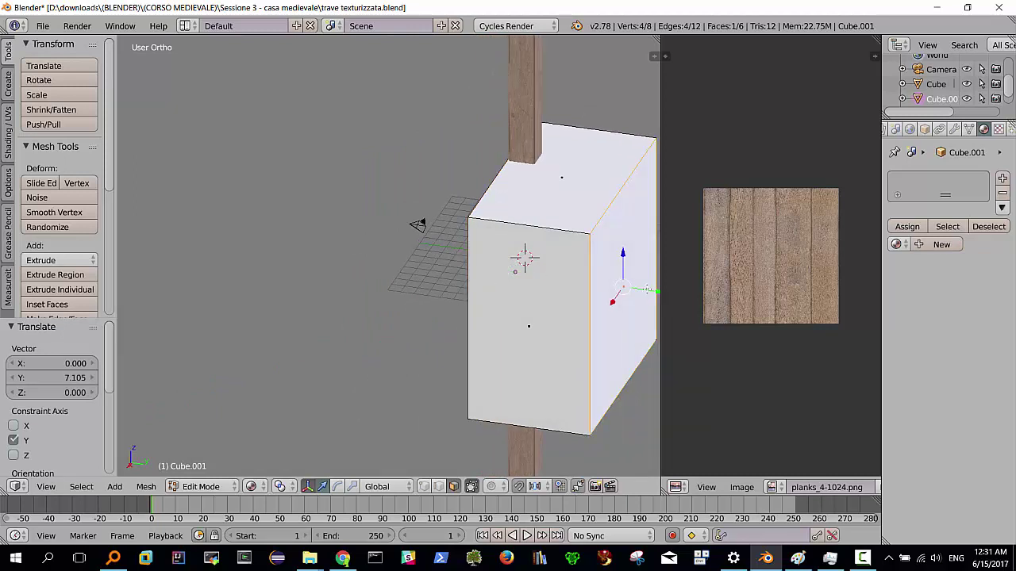
{"action": "left_click_drag", "start_coordinate": [647, 290], "coordinate": [561, 272]}
{"action": "middle_click_drag", "start_coordinate": [561, 272], "coordinate": [619, 283]}
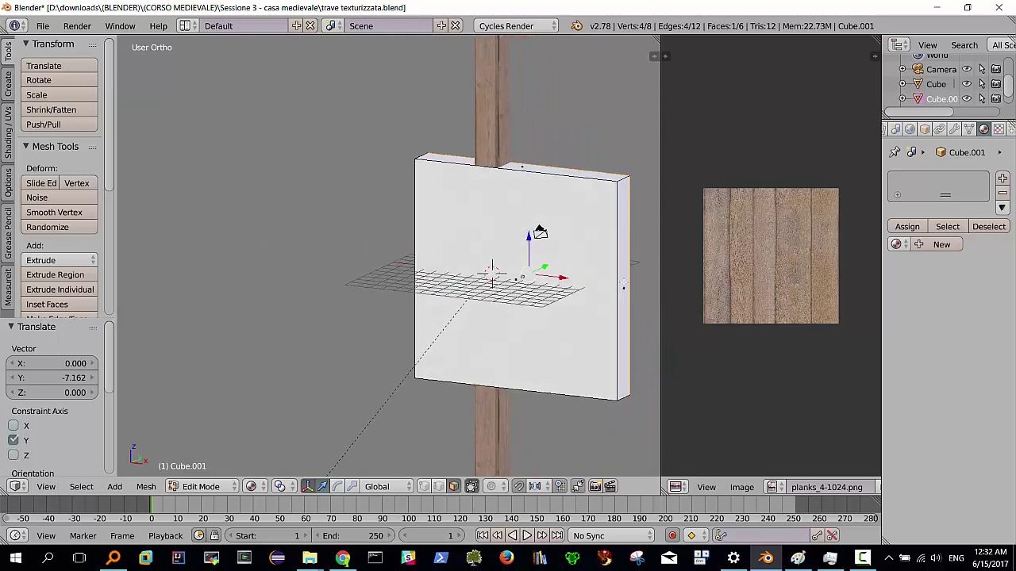
{"action": "scroll", "coordinate": [572, 309], "scroll_direction": "down", "scroll_amount": 2}
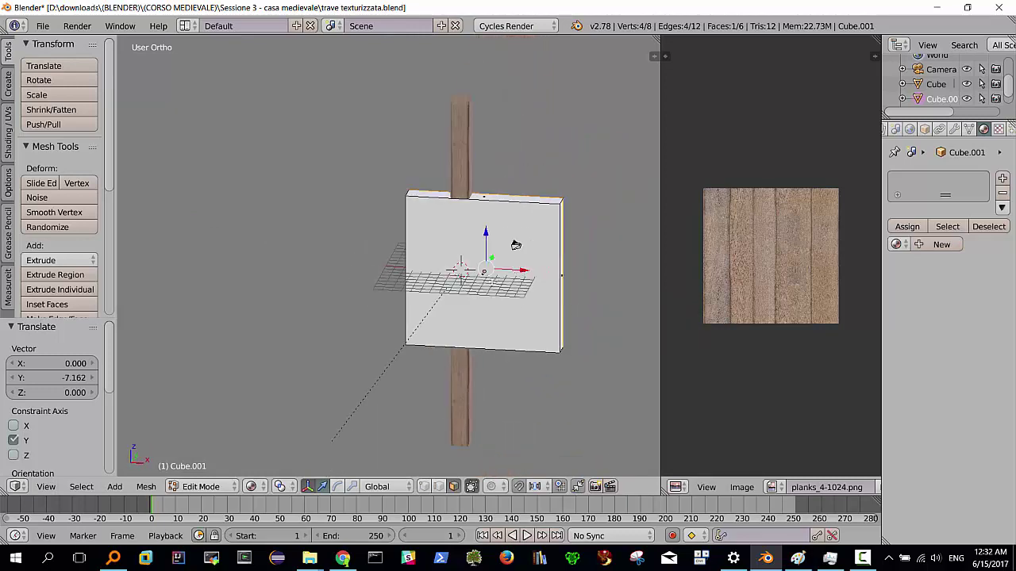
In Object Mode, move the slab 6.637 along X and raise it 10.418 along Z
{"action": "key", "text": "Tab"}
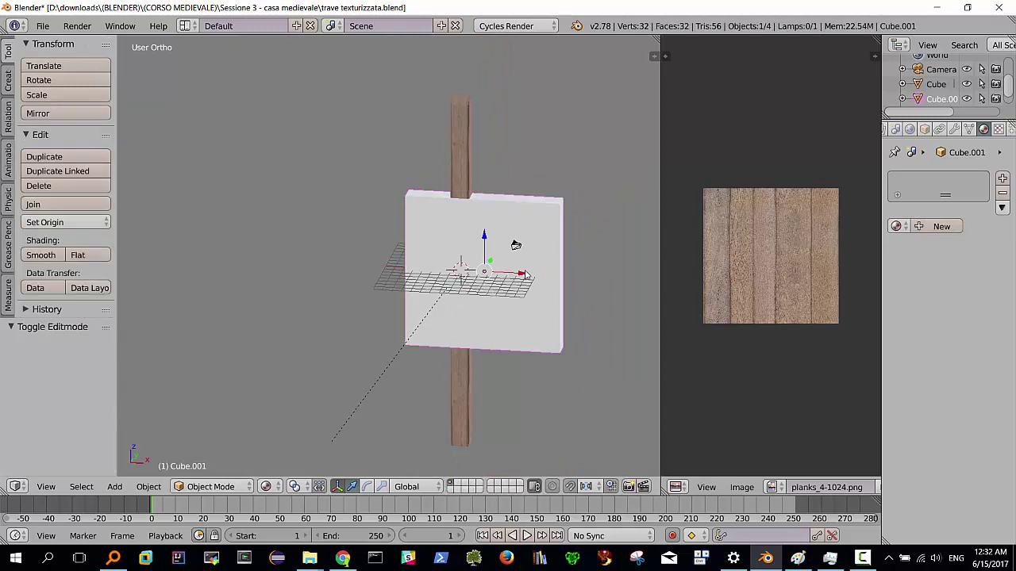
{"action": "left_click_drag", "start_coordinate": [524, 275], "coordinate": [587, 283]}
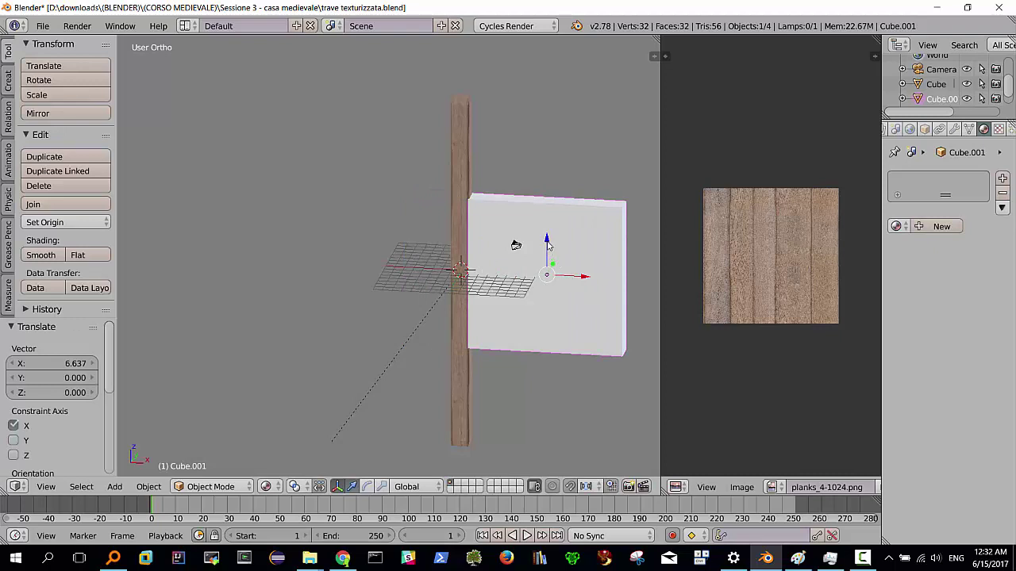
{"action": "left_click_drag", "start_coordinate": [547, 245], "coordinate": [556, 151]}
{"action": "middle_click_drag", "start_coordinate": [556, 151], "coordinate": [542, 195]}
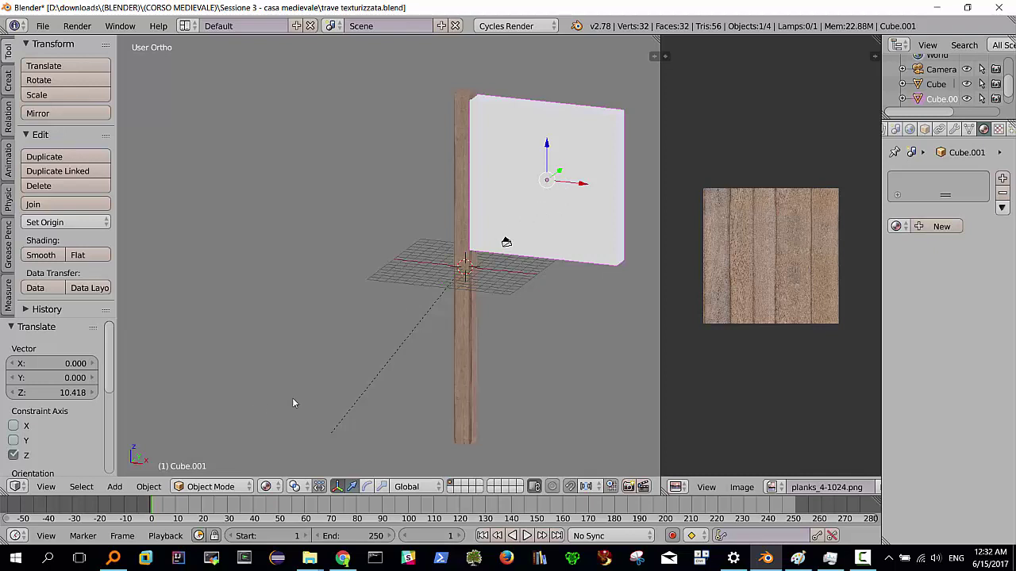
{"action": "key", "text": "Tab"}
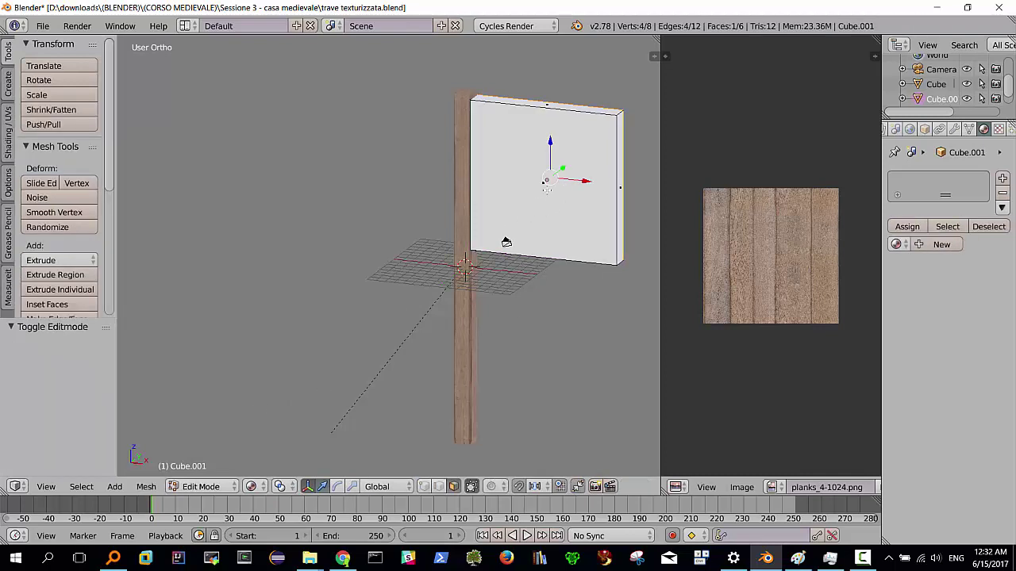
Delete the slab's front and back faces to leave an open four-sided frame, then select it all
{"action": "right_click", "coordinate": [549, 182]}
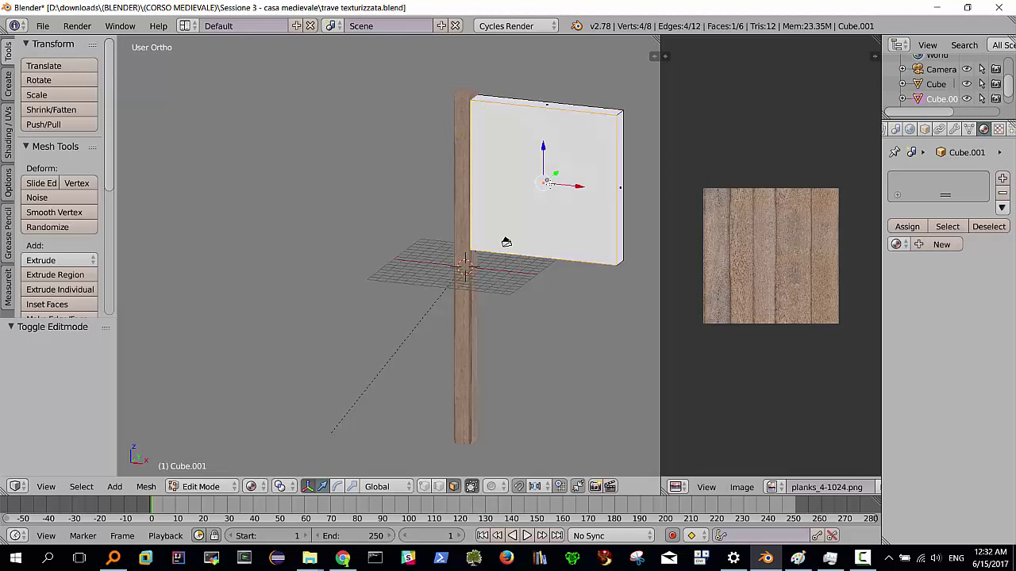
{"action": "mouse_move", "coordinate": [507, 242]}
{"action": "middle_mouse_down"}
{"action": "mouse_move", "coordinate": [483, 188]}
{"action": "mouse_move", "coordinate": [502, 212]}
{"action": "middle_mouse_up"}
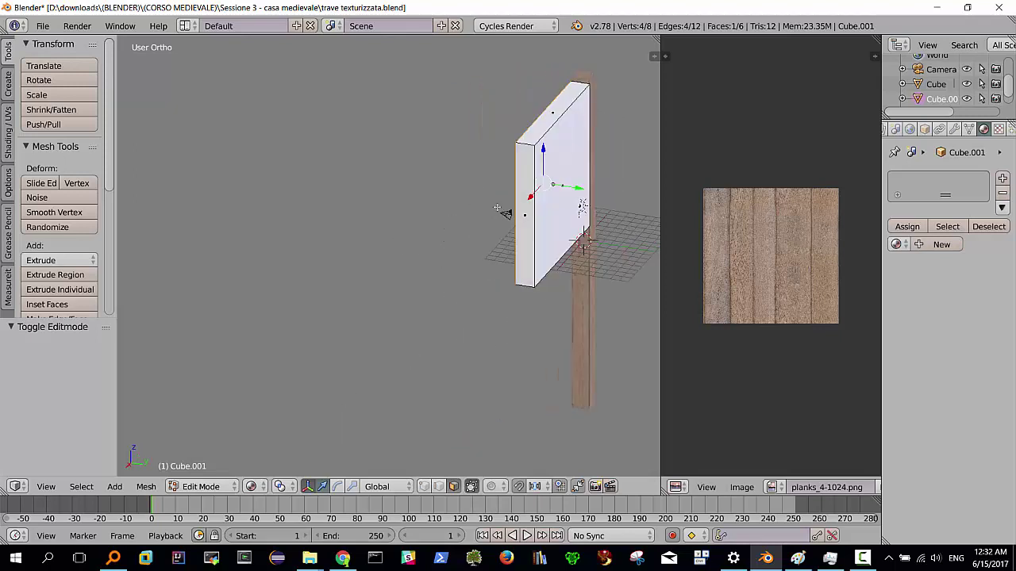
{"action": "right_click", "coordinate": [564, 178], "text": "shift"}
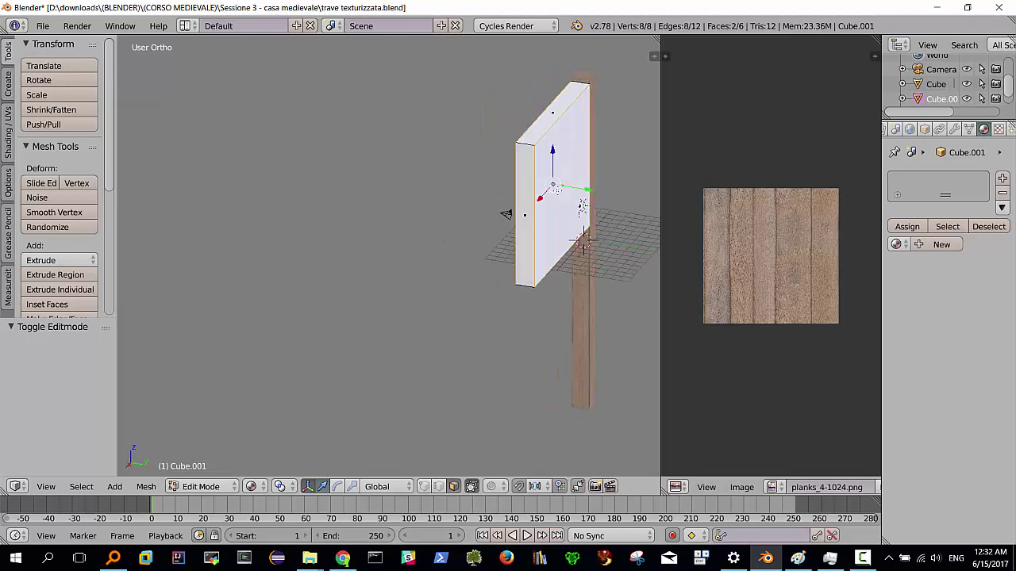
{"action": "key", "text": "x"}
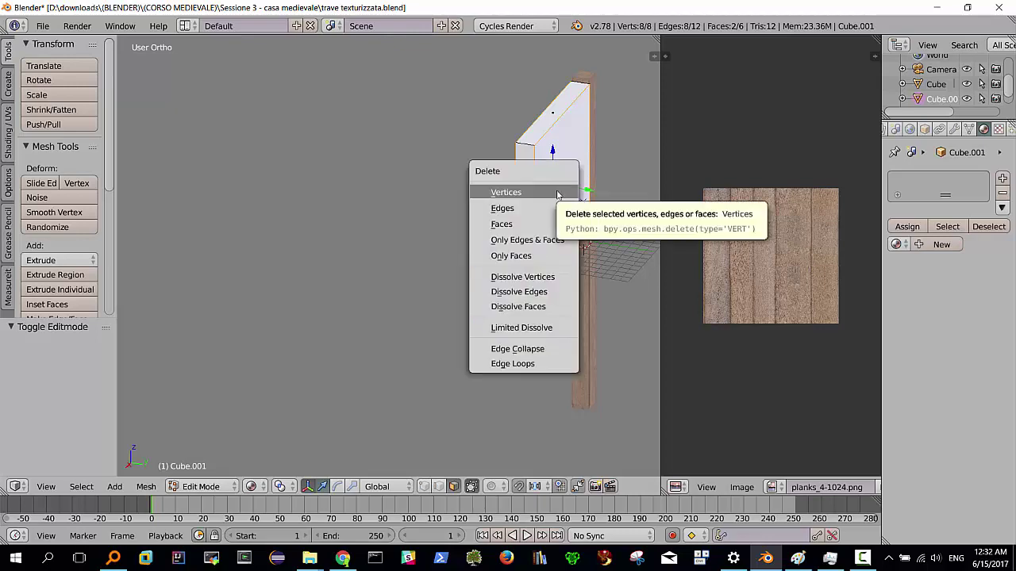
{"action": "left_click", "coordinate": [526, 224]}
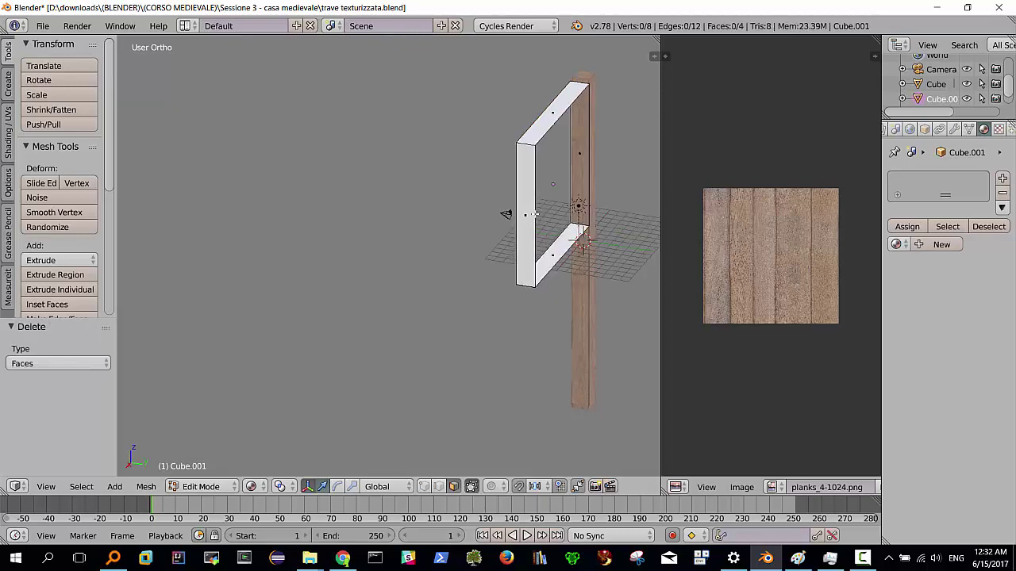
{"action": "middle_click_drag", "start_coordinate": [526, 223], "coordinate": [510, 247]}
{"action": "mouse_move", "coordinate": [122, 218]}
{"action": "middle_mouse_down"}
{"action": "mouse_move", "coordinate": [651, 230]}
{"action": "mouse_move", "coordinate": [624, 234]}
{"action": "middle_mouse_up"}
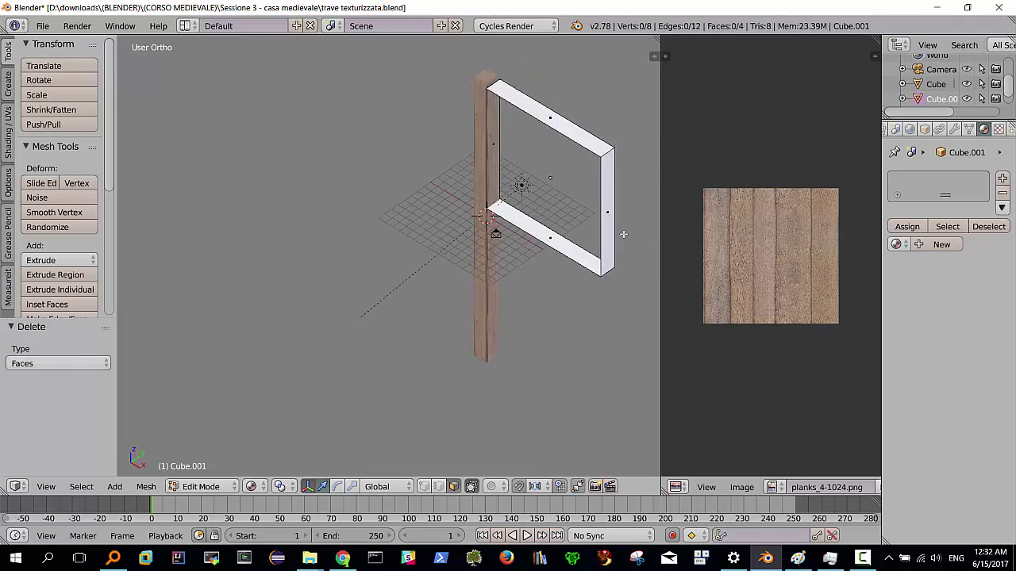
{"action": "key", "text": "a"}
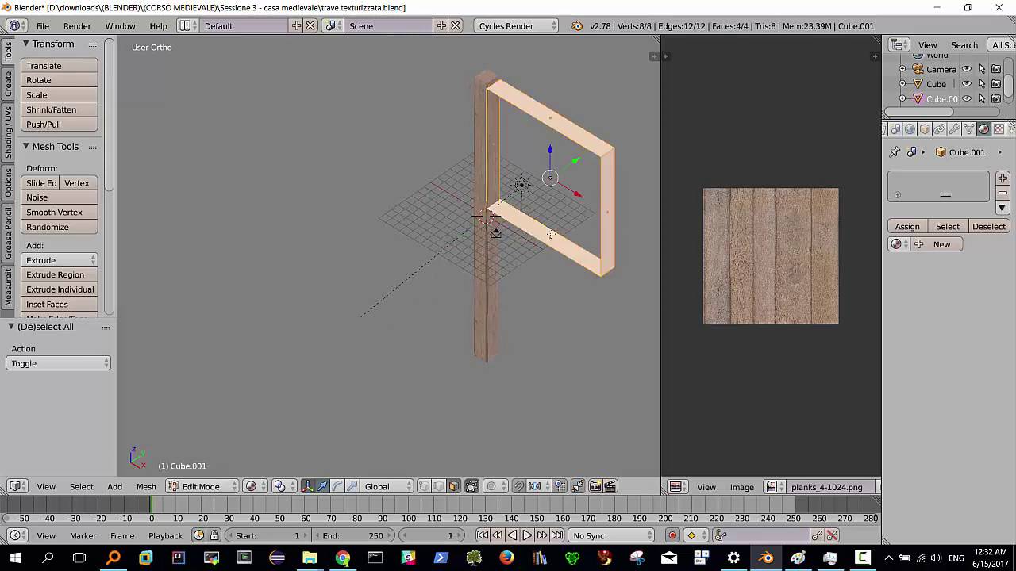
Extrude the frame in place, then scale it 1.15 along X and 1.253 along Z
{"action": "key", "text": "e"}
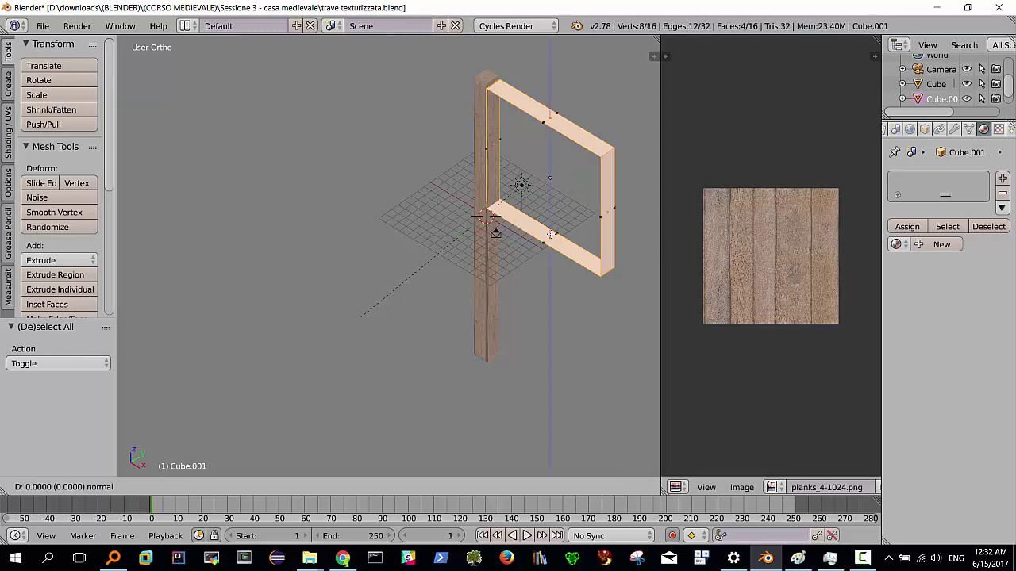
{"action": "right_click", "coordinate": [552, 235]}
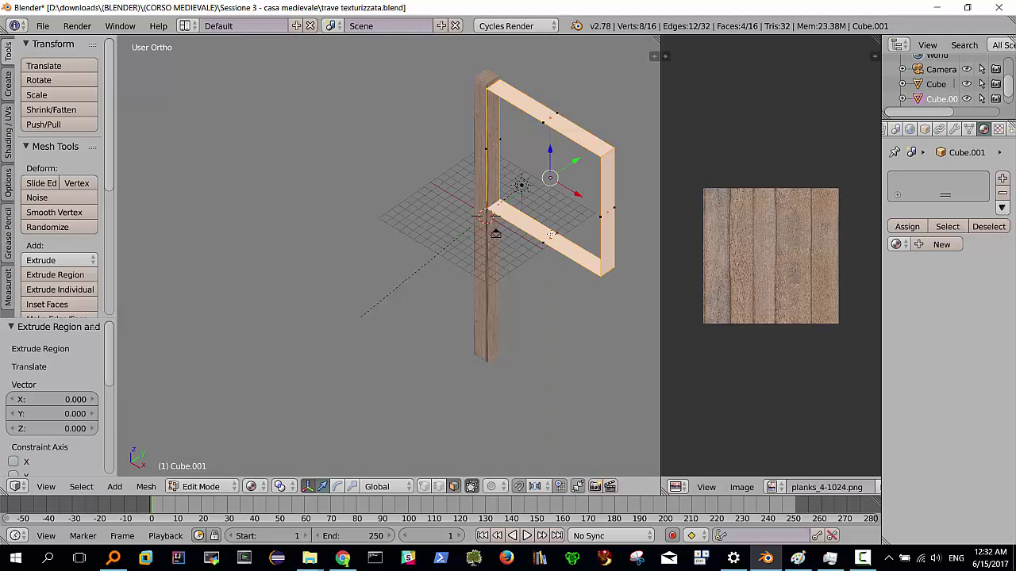
{"action": "key", "text": "s"}
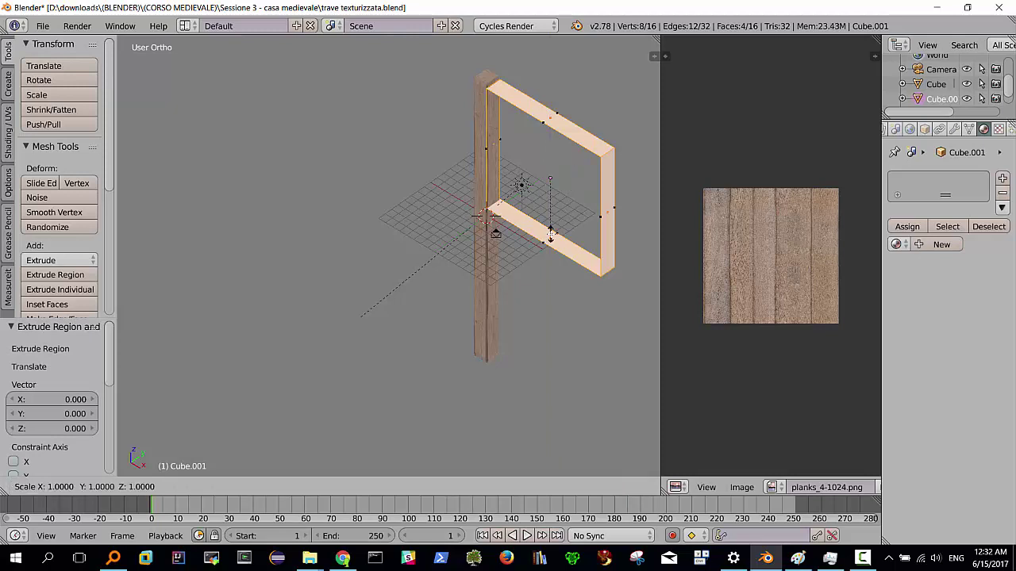
{"action": "key", "text": "x"}
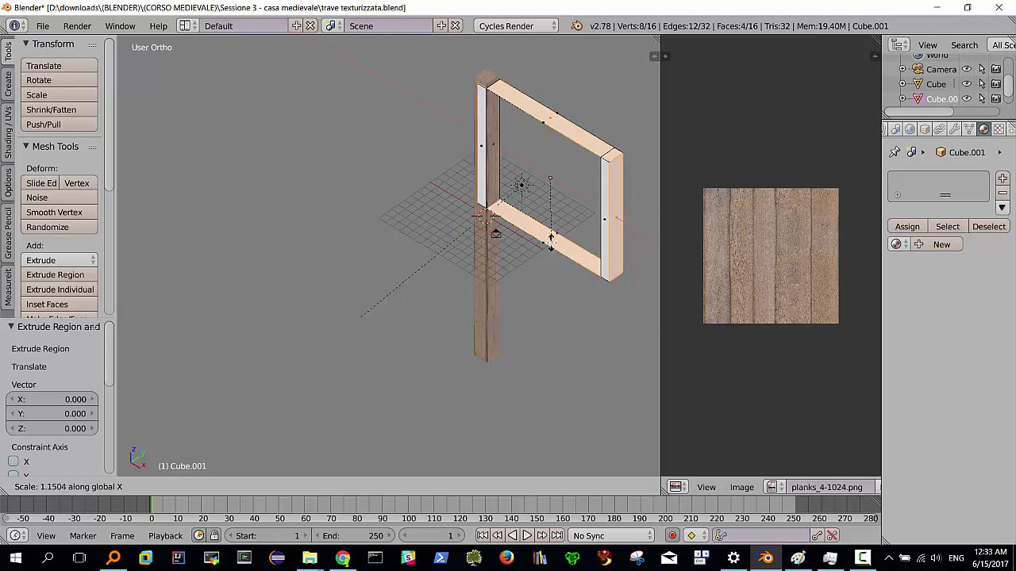
{"action": "left_click", "coordinate": [551, 242]}
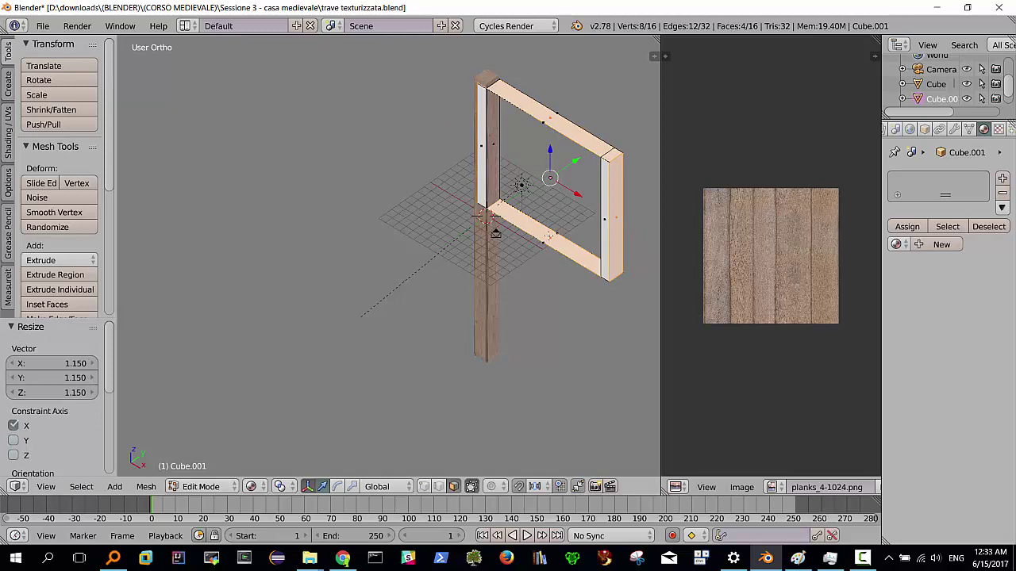
{"action": "key", "text": "s"}
{"action": "key", "text": "y"}
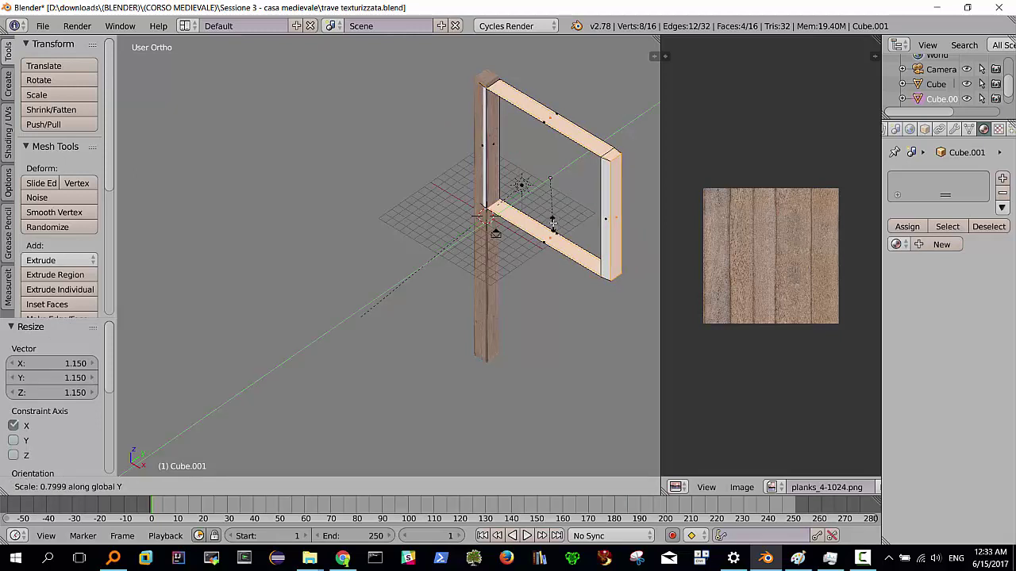
{"action": "right_click", "coordinate": [509, 252]}
{"action": "key", "text": "s"}
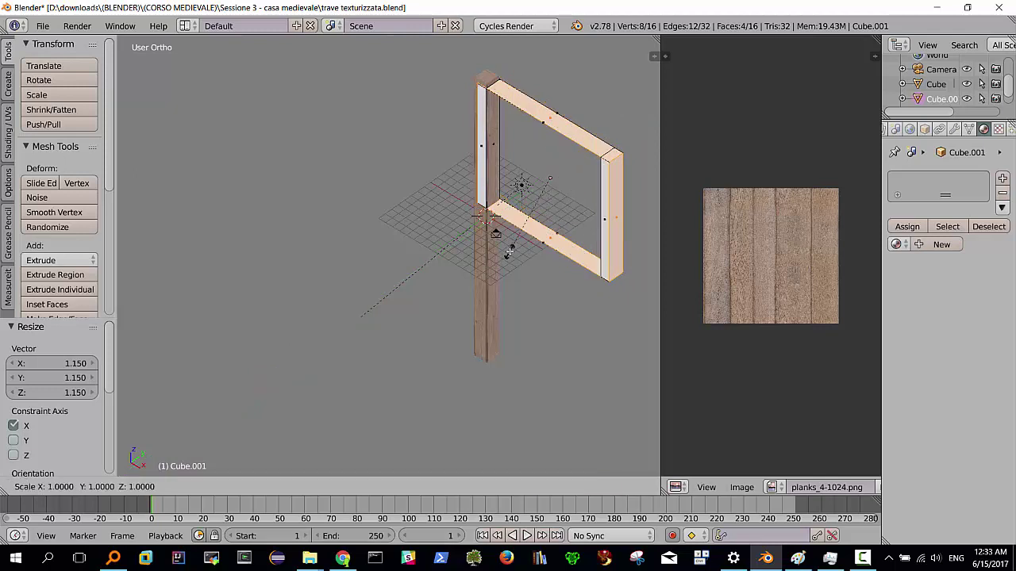
{"action": "key", "text": "z"}
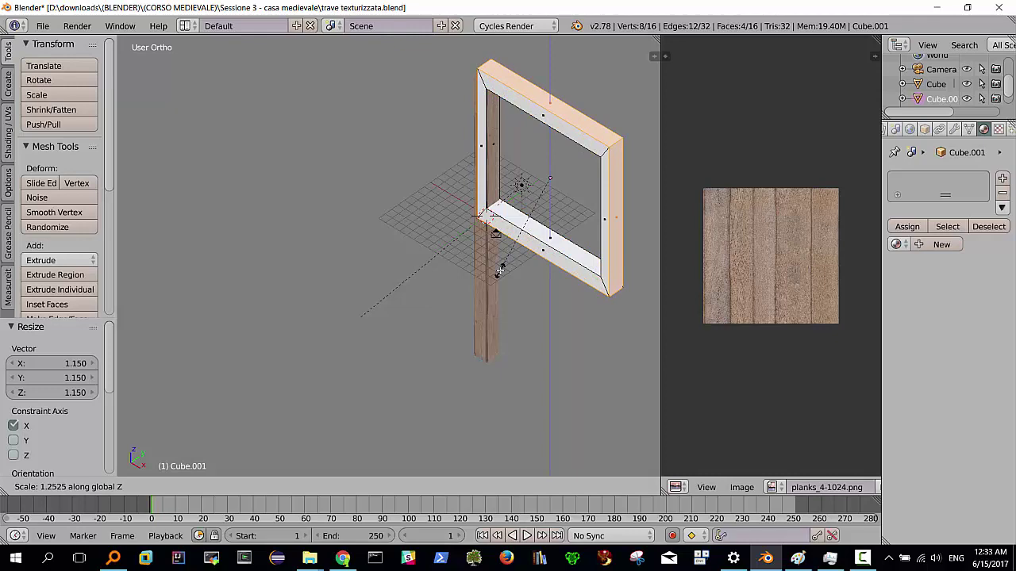
{"action": "left_click", "coordinate": [498, 270]}
{"action": "mouse_move", "coordinate": [530, 243]}
{"action": "middle_mouse_down"}
{"action": "mouse_move", "coordinate": [607, 222]}
{"action": "mouse_move", "coordinate": [588, 185]}
{"action": "middle_mouse_up"}
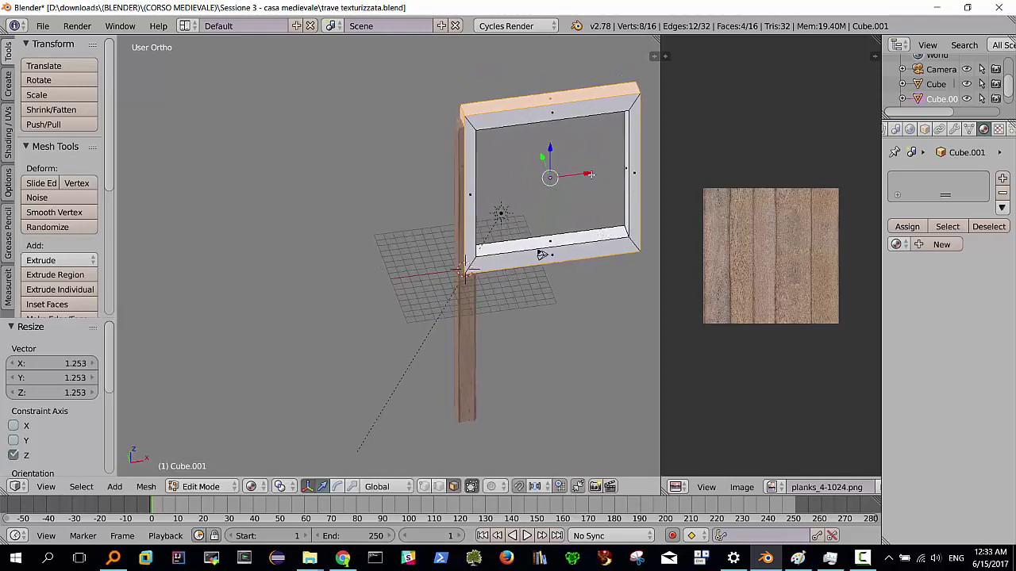
Lower the frame along Z and shift it 1.221 along X so it butts against the post
{"action": "key", "text": "Tab"}
{"action": "key", "text": "g"}
{"action": "key", "text": "z"}
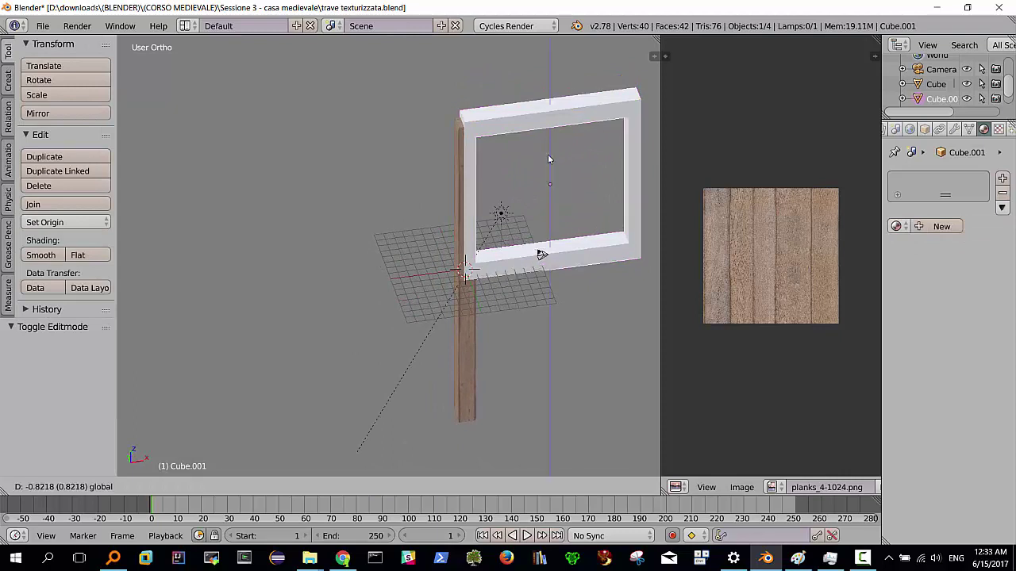
{"action": "left_click", "coordinate": [552, 169]}
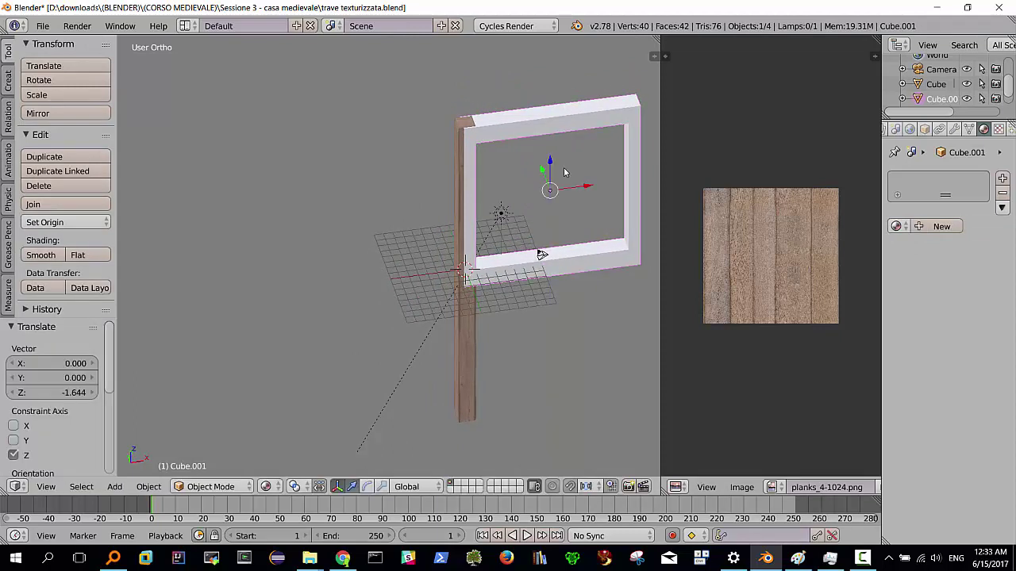
{"action": "key", "text": "g"}
{"action": "key", "text": "x"}
{"action": "left_click", "coordinate": [600, 188]}
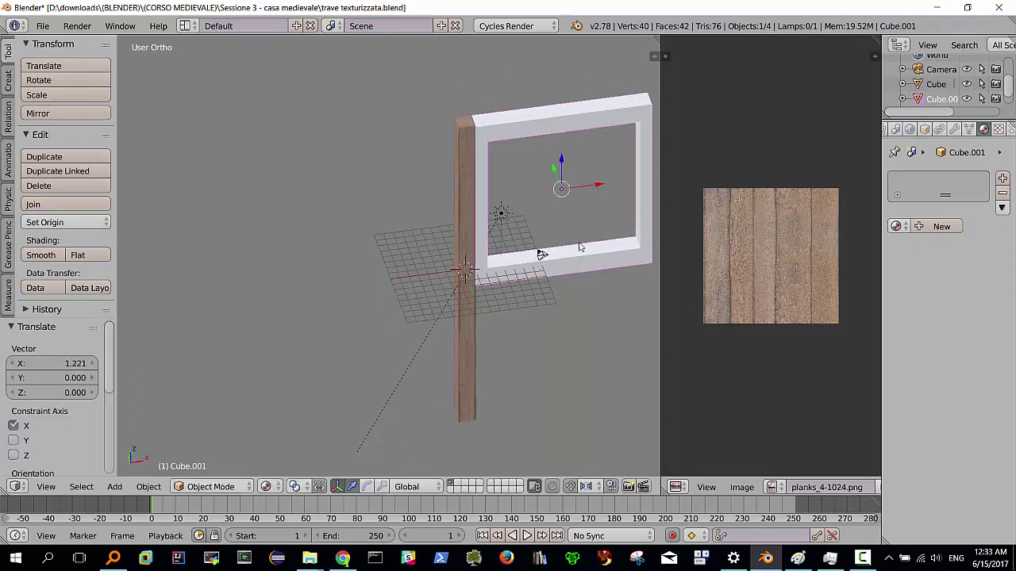
Centre the frame in Front Ortho view and return to Edit Mode for loop cuts
{"action": "mouse_move", "coordinate": [559, 252]}
{"action": "middle_mouse_down"}
{"action": "mouse_move", "coordinate": [558, 206]}
{"action": "mouse_move", "coordinate": [496, 226]}
{"action": "mouse_move", "coordinate": [563, 218]}
{"action": "middle_mouse_up"}
{"action": "scroll", "coordinate": [495, 230], "scroll_direction": "up", "scroll_amount": 2}
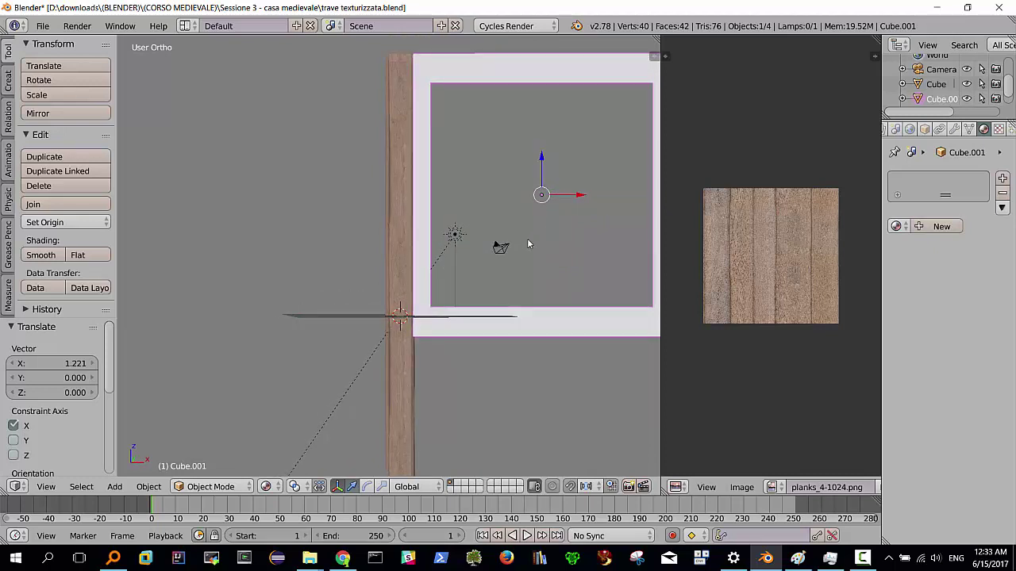
{"action": "mouse_move", "coordinate": [525, 239]}
{"action": "middle_mouse_down", "text": "shift"}
{"action": "mouse_move", "coordinate": [482, 235]}
{"action": "mouse_move", "coordinate": [424, 257]}
{"action": "middle_mouse_up", "text": "shift"}
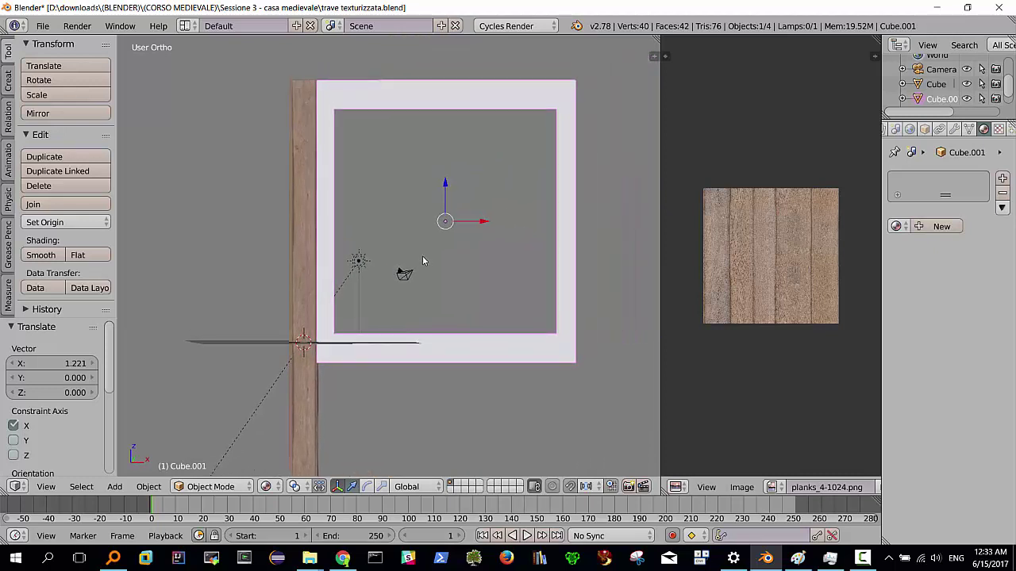
{"action": "key", "text": "KP_1"}
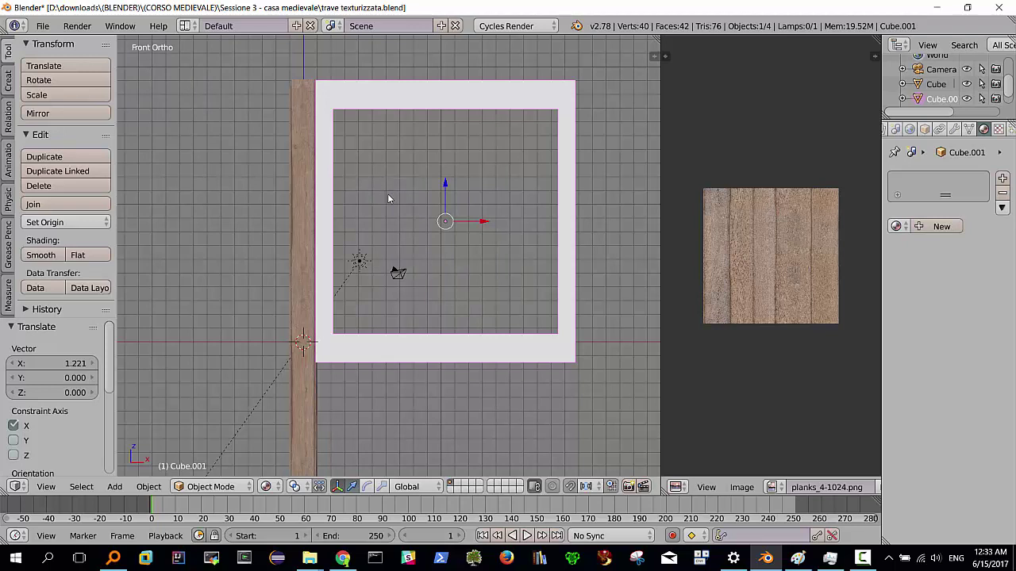
{"action": "key", "text": "Tab"}
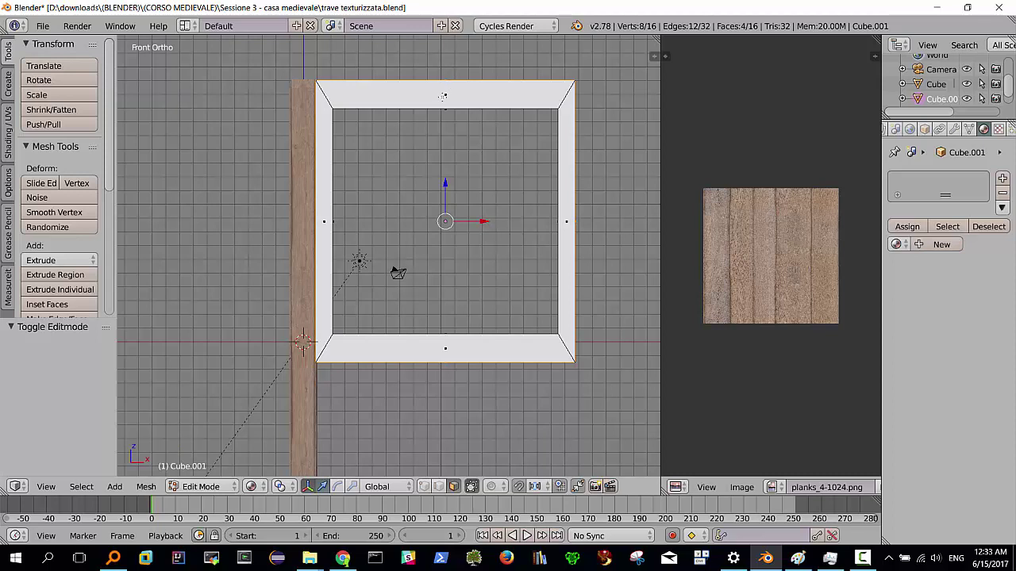
{"action": "key", "text": "ctrl+r"}
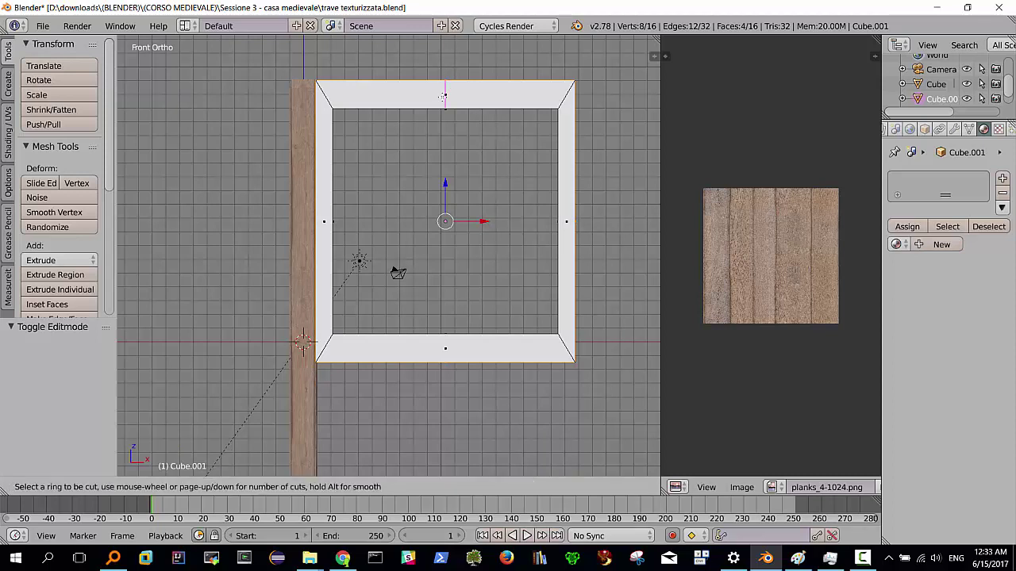
Add centred loop cuts across the frame's top, right, bottom and side bars
{"action": "left_click", "coordinate": [443, 96]}
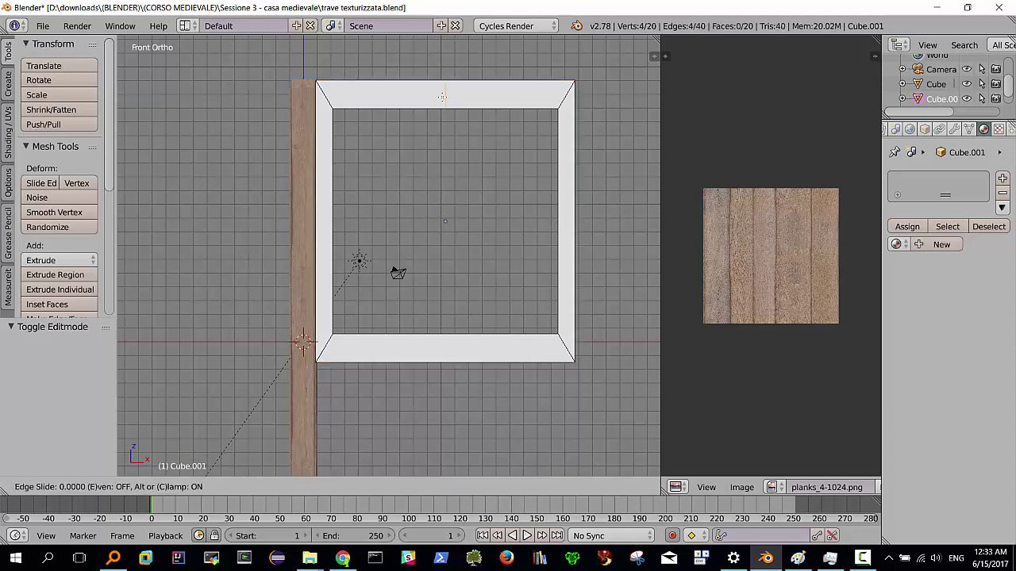
{"action": "right_click", "coordinate": [442, 96]}
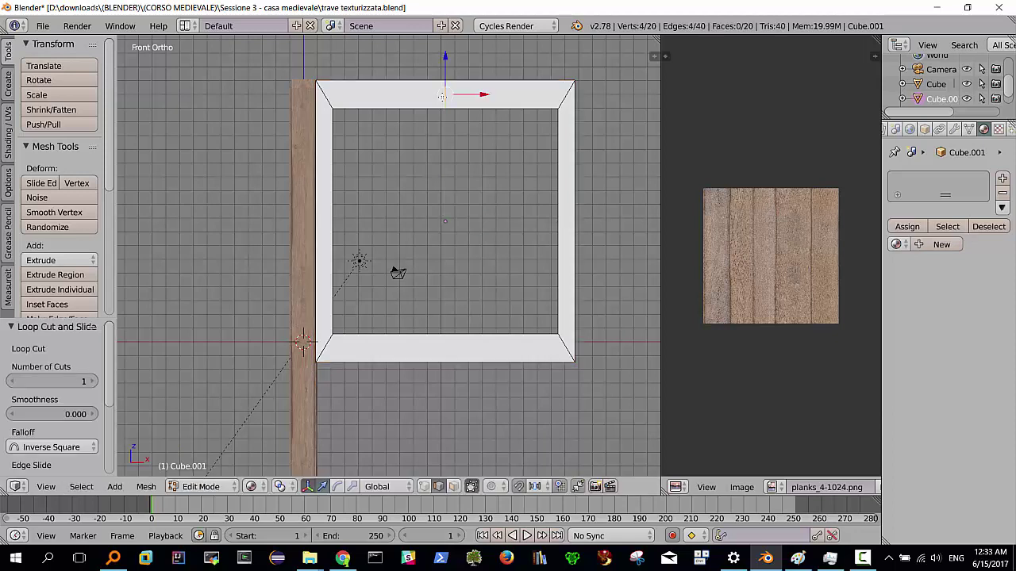
{"action": "key", "text": "ctrl+r"}
{"action": "left_click", "coordinate": [565, 223]}
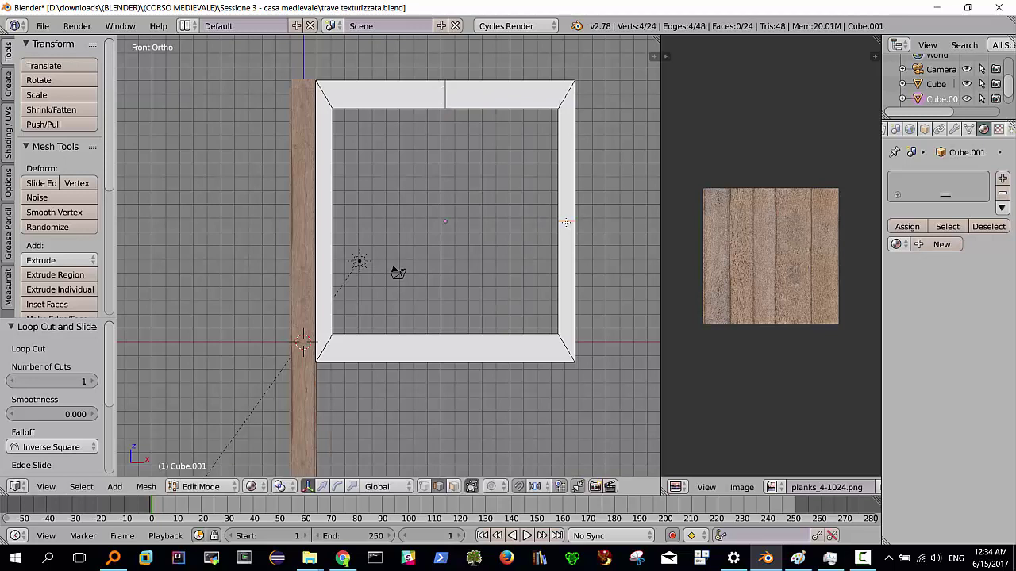
{"action": "right_click", "coordinate": [565, 223]}
{"action": "key", "text": "ctrl+r"}
{"action": "left_click", "coordinate": [432, 349]}
{"action": "right_click", "coordinate": [433, 349]}
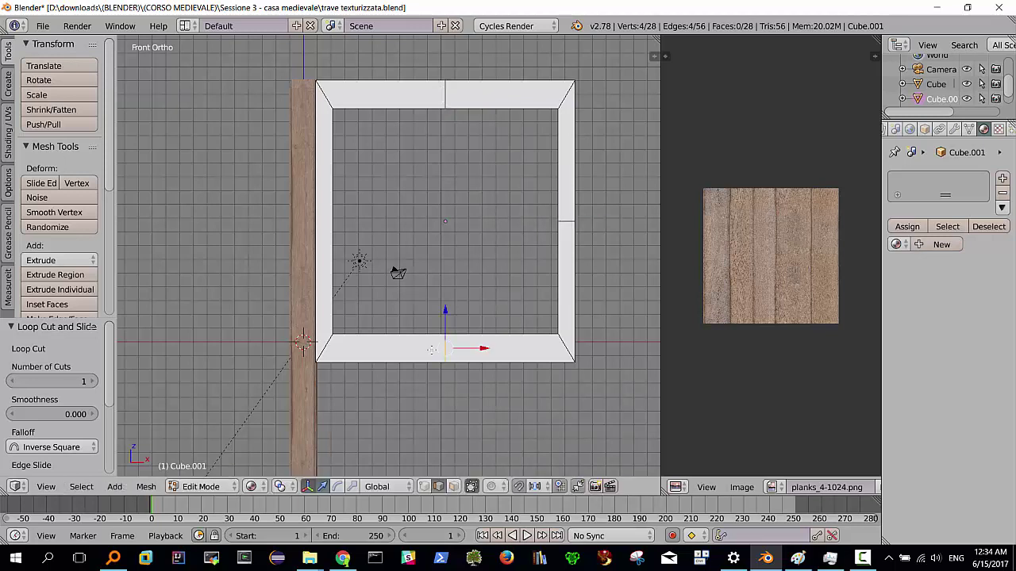
{"action": "key", "text": "ctrl+r"}
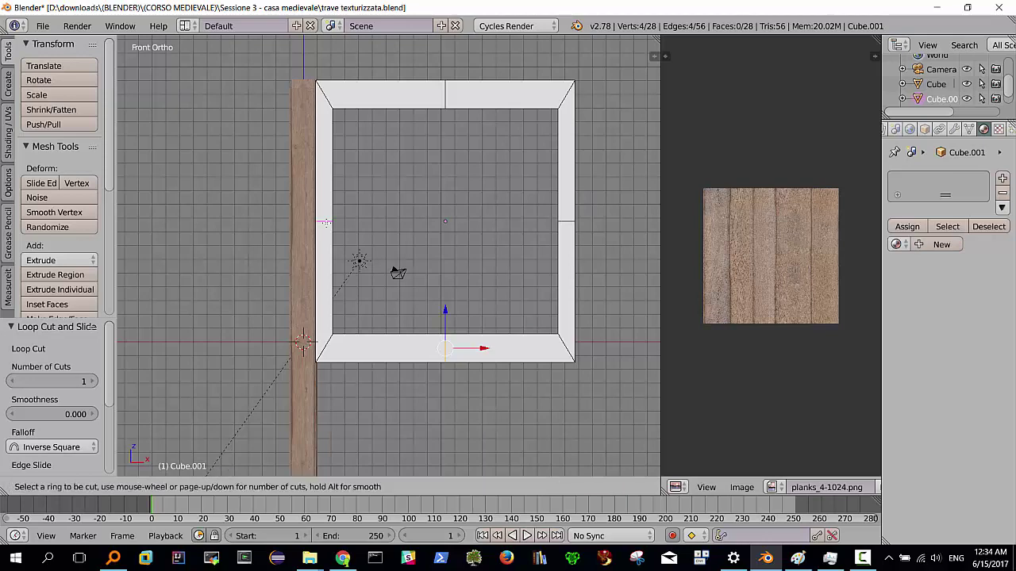
{"action": "left_click", "coordinate": [325, 223]}
{"action": "right_click", "coordinate": [325, 223]}
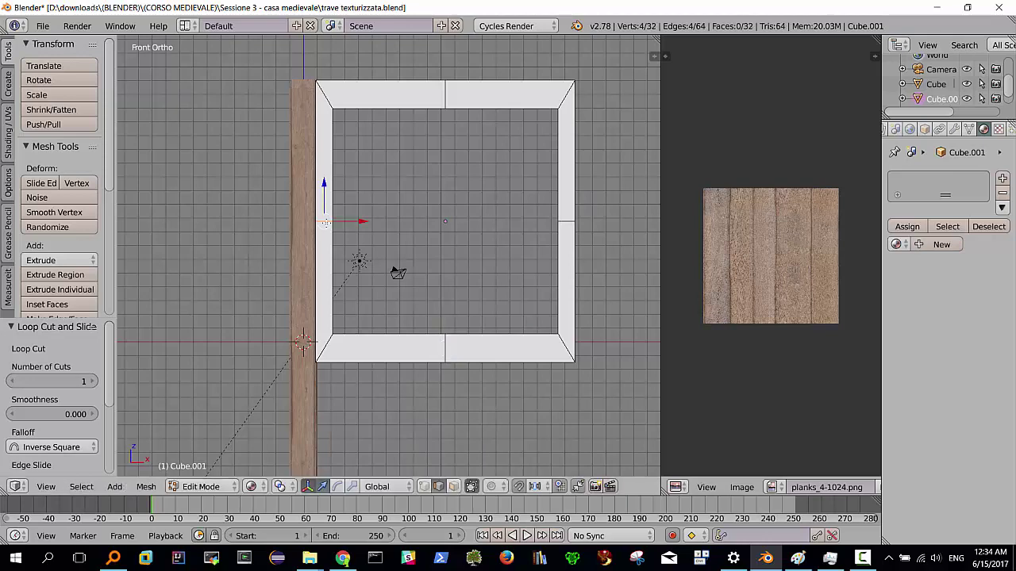
{"action": "mouse_move", "coordinate": [486, 188]}
{"action": "middle_mouse_down"}
{"action": "mouse_move", "coordinate": [341, 179]}
{"action": "mouse_move", "coordinate": [500, 192]}
{"action": "mouse_move", "coordinate": [476, 190]}
{"action": "mouse_move", "coordinate": [491, 187]}
{"action": "middle_mouse_up"}
{"action": "key", "text": "KP_1"}
{"action": "middle_click_drag", "start_coordinate": [515, 176], "coordinate": [515, 161]}
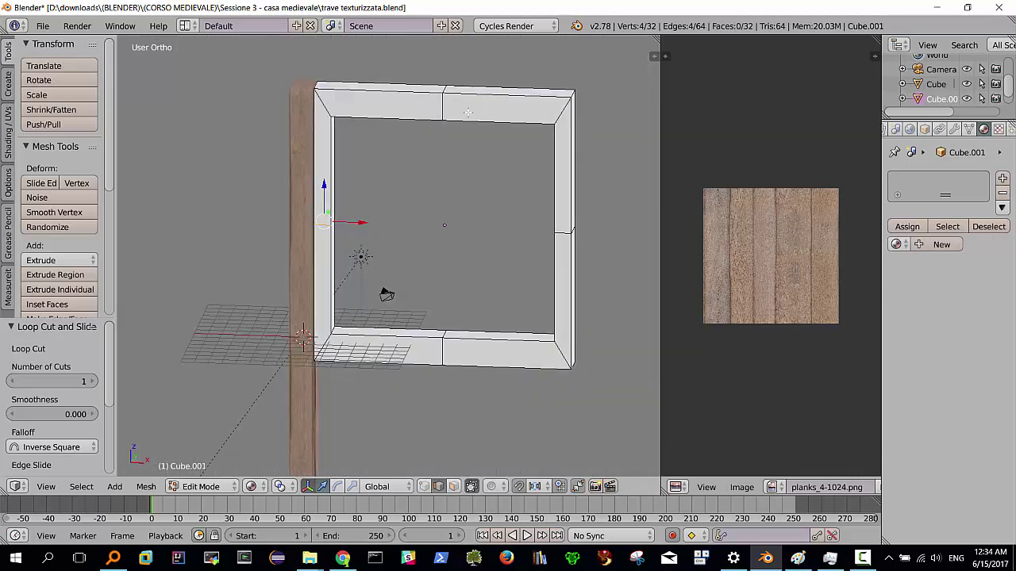
{"action": "mouse_move", "coordinate": [485, 102]}
{"action": "middle_mouse_down"}
{"action": "mouse_move", "coordinate": [463, 129]}
{"action": "mouse_move", "coordinate": [475, 114]}
{"action": "mouse_move", "coordinate": [460, 98]}
{"action": "middle_mouse_up"}
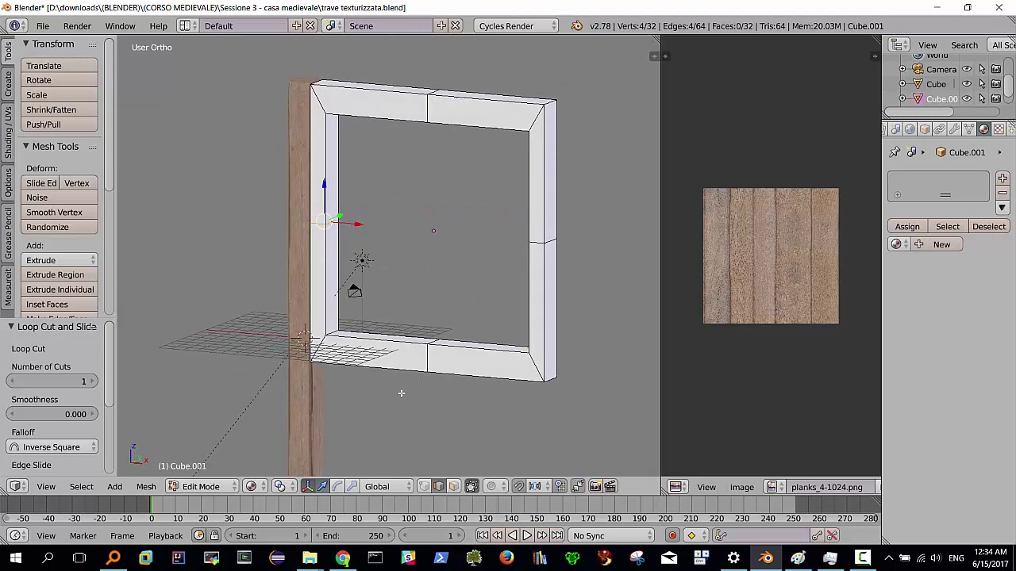
In face select, pick the inner faces along the frame opening's left side and bottom
{"action": "right_click", "coordinate": [331, 238]}
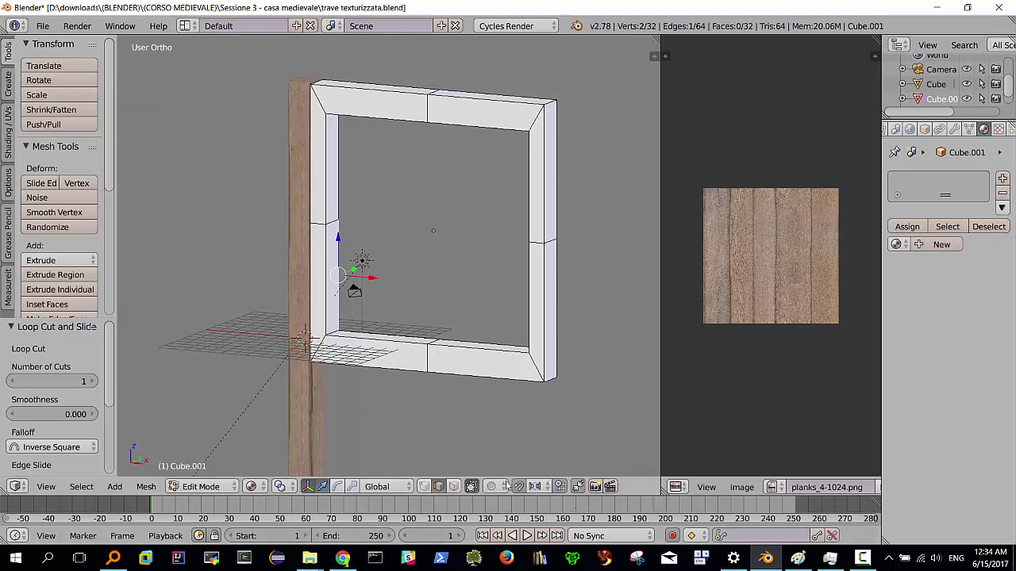
{"action": "left_click", "coordinate": [453, 487]}
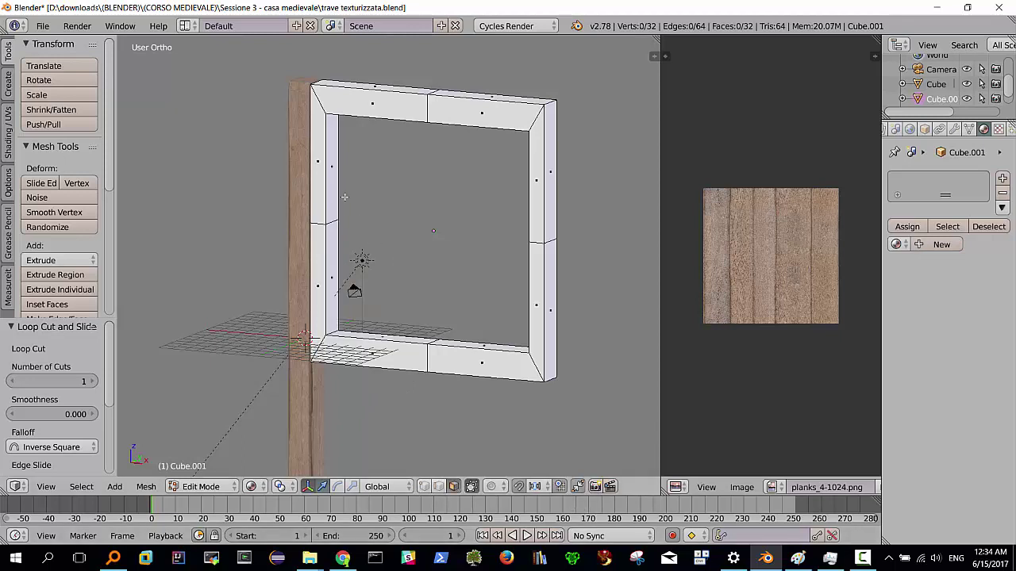
{"action": "right_click", "coordinate": [337, 180]}
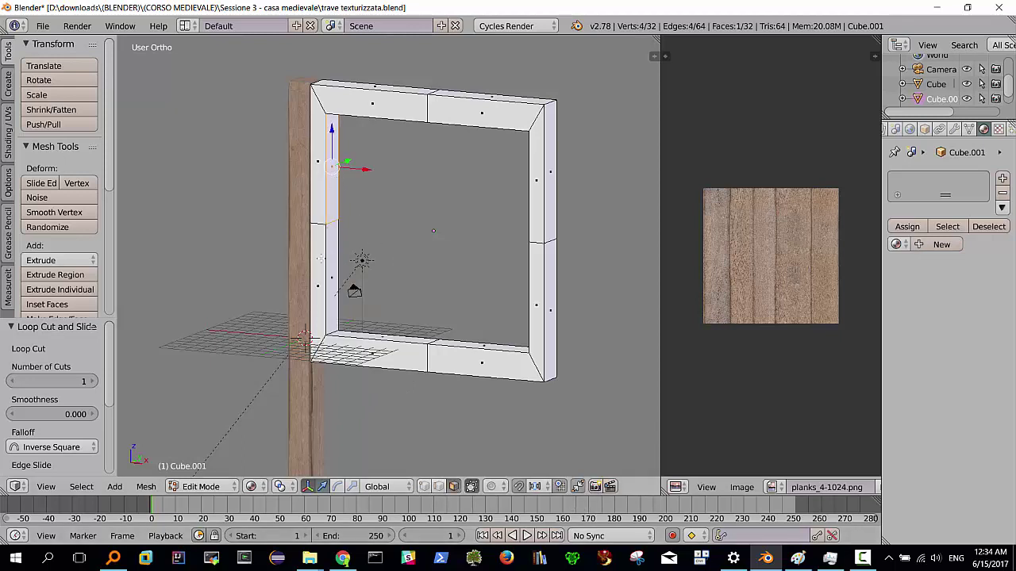
{"action": "right_click", "coordinate": [331, 262], "text": "shift"}
{"action": "right_click", "coordinate": [394, 340], "text": "shift"}
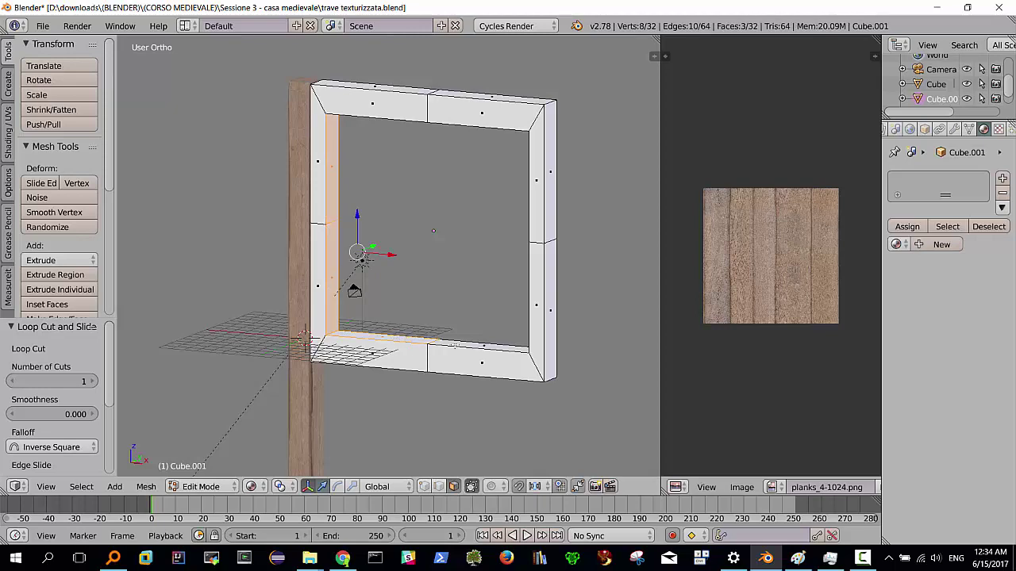
{"action": "right_click", "coordinate": [465, 346], "text": "shift"}
Add the two right and two top inner faces to complete the ring selection
{"action": "middle_click_drag", "start_coordinate": [544, 324], "coordinate": [574, 311]}
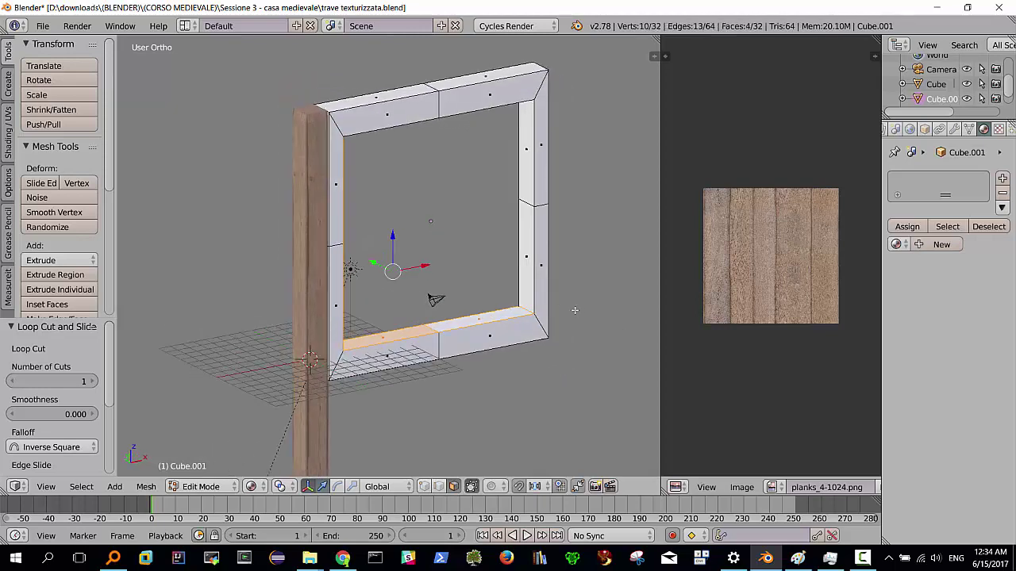
{"action": "right_click", "coordinate": [527, 264], "text": "shift"}
{"action": "right_click", "coordinate": [528, 195], "text": "shift"}
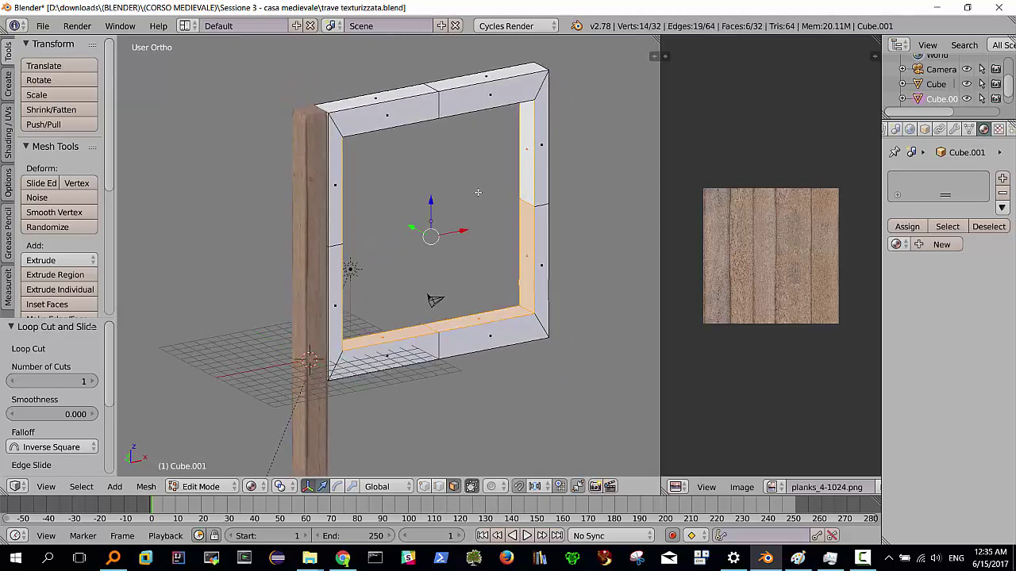
{"action": "mouse_move", "coordinate": [493, 178]}
{"action": "middle_mouse_down"}
{"action": "mouse_move", "coordinate": [471, 148]}
{"action": "mouse_move", "coordinate": [476, 122]}
{"action": "middle_mouse_up"}
{"action": "right_click", "coordinate": [475, 122], "text": "shift"}
{"action": "right_click", "coordinate": [403, 113], "text": "shift"}
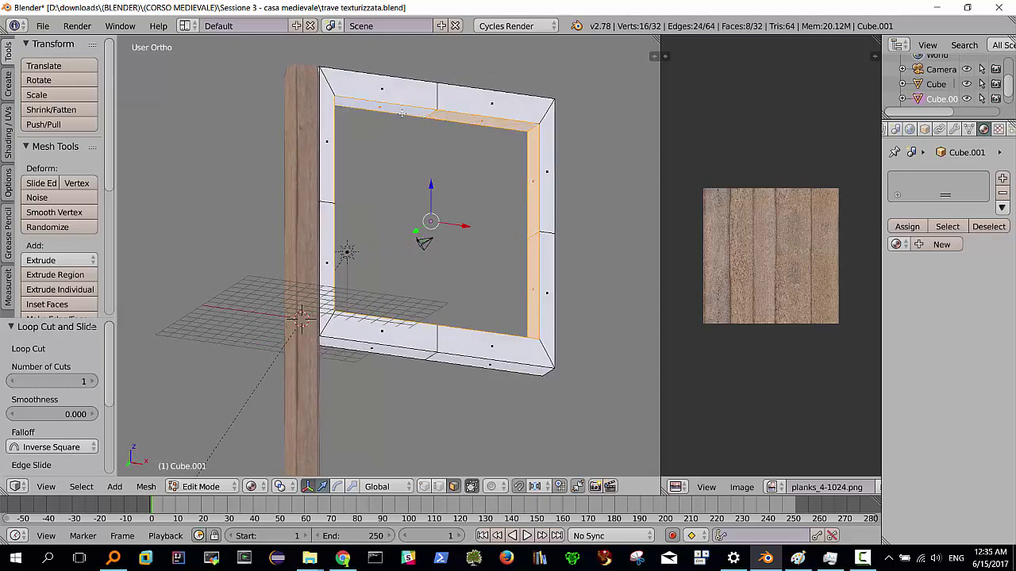
{"action": "mouse_move", "coordinate": [491, 228]}
{"action": "middle_mouse_down"}
{"action": "mouse_move", "coordinate": [384, 274]}
{"action": "mouse_move", "coordinate": [436, 256]}
{"action": "mouse_move", "coordinate": [444, 288]}
{"action": "middle_mouse_up"}
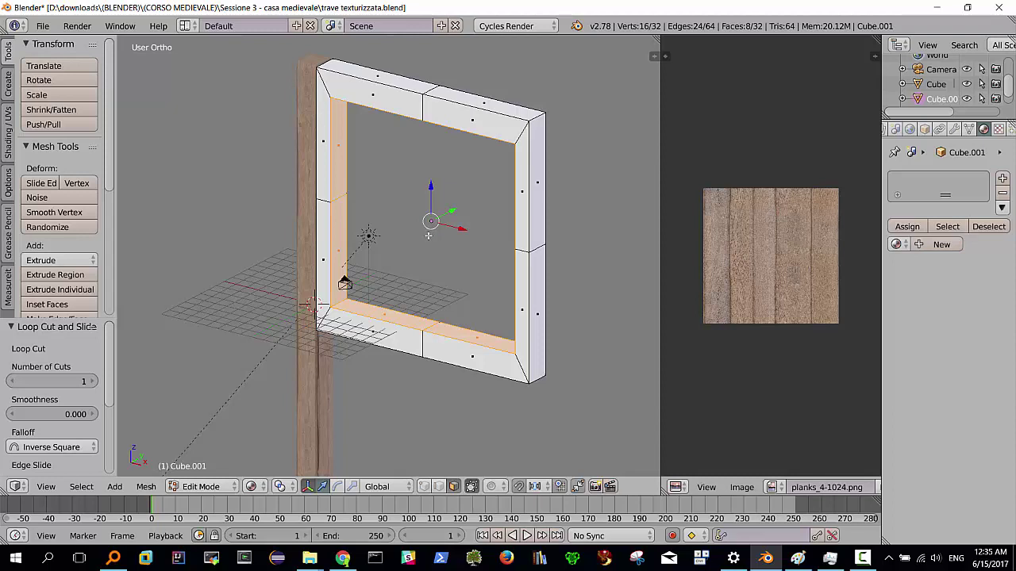
Scale the eight selected inner faces to 0.902 along X, abandoning a first attempt
{"action": "key", "text": "s"}
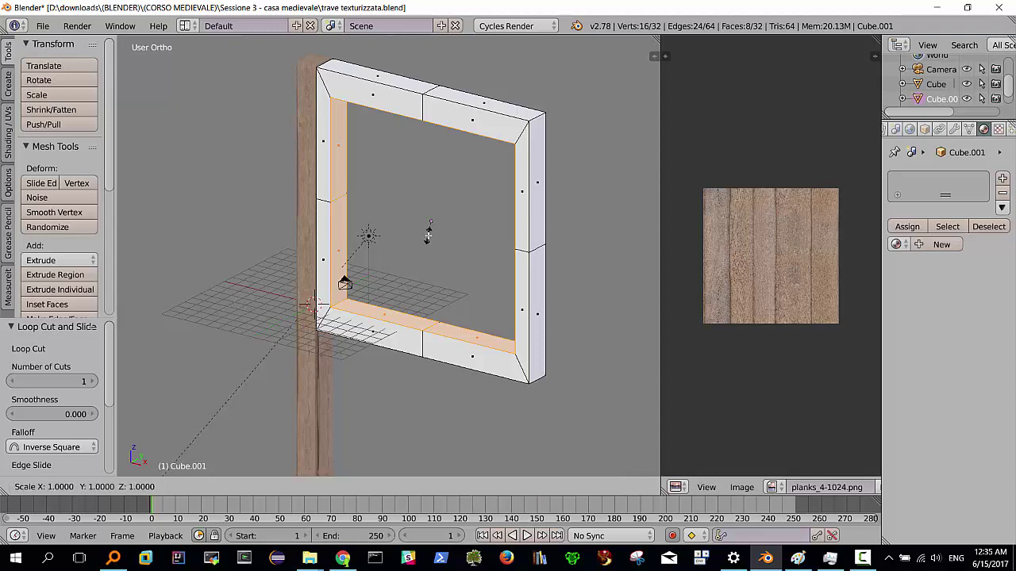
{"action": "key", "text": "shift+y"}
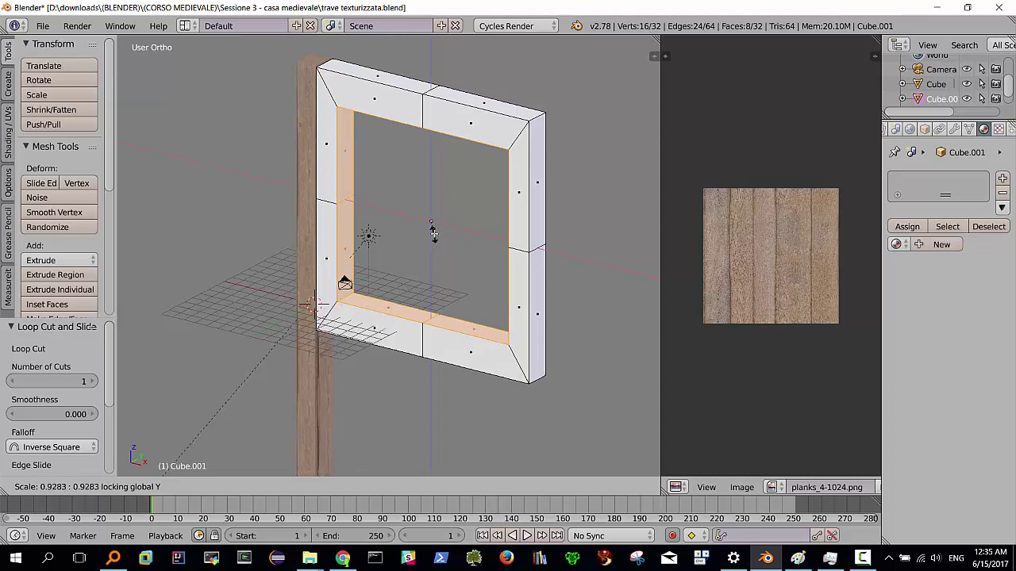
{"action": "left_click", "coordinate": [434, 232]}
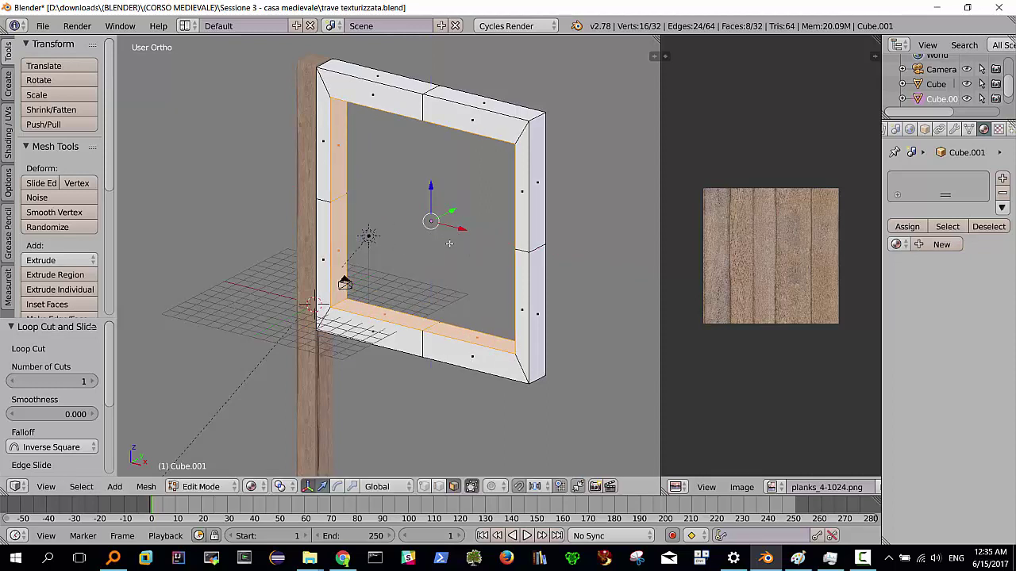
{"action": "key", "text": "s"}
{"action": "key", "text": "x"}
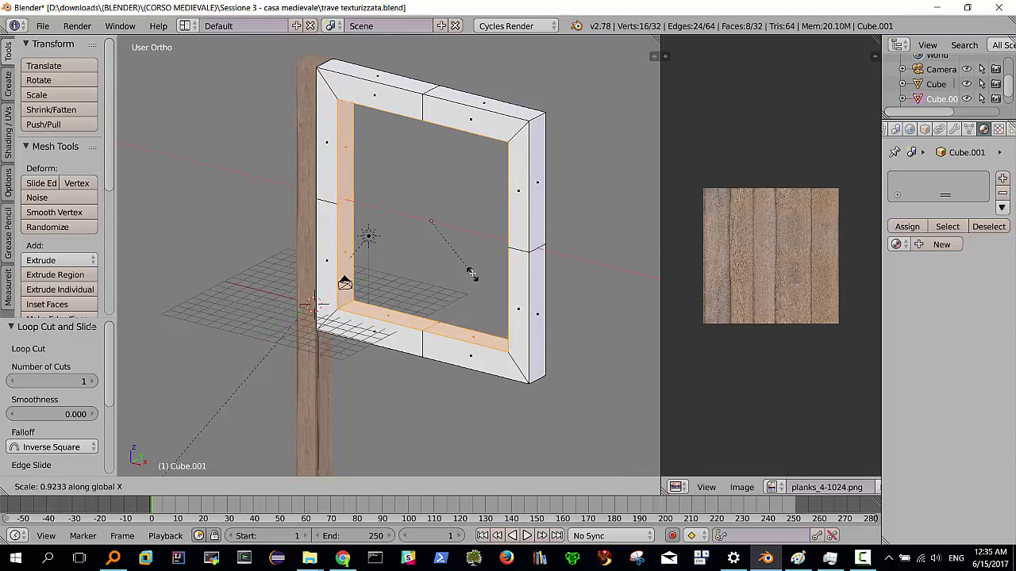
{"action": "left_click", "coordinate": [472, 272]}
{"action": "middle_click_drag", "start_coordinate": [461, 288], "coordinate": [544, 208]}
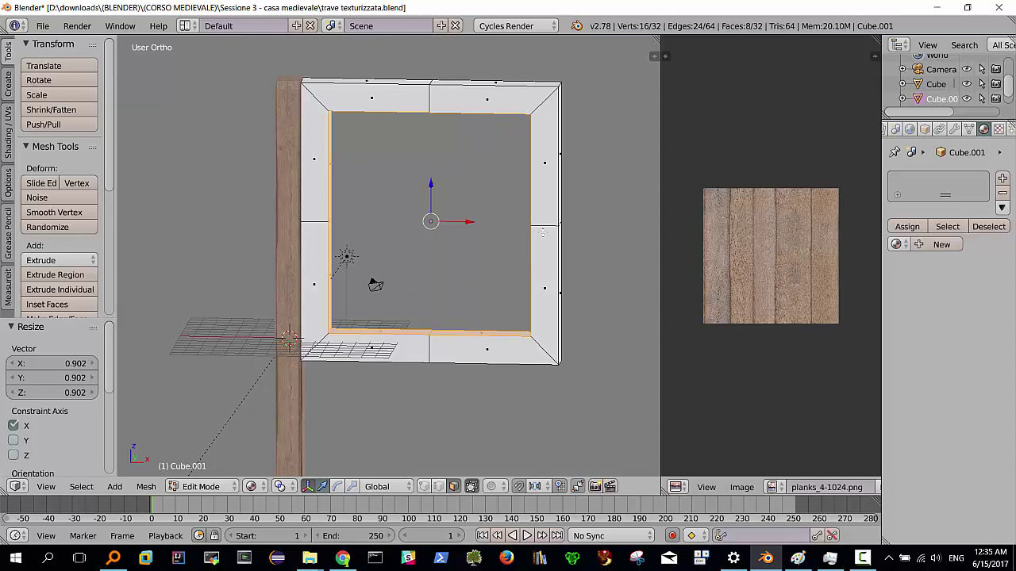
{"action": "mouse_move", "coordinate": [405, 223]}
{"action": "middle_mouse_down"}
{"action": "mouse_move", "coordinate": [382, 243]}
{"action": "mouse_move", "coordinate": [222, 211]}
{"action": "mouse_move", "coordinate": [333, 115]}
{"action": "middle_mouse_up"}
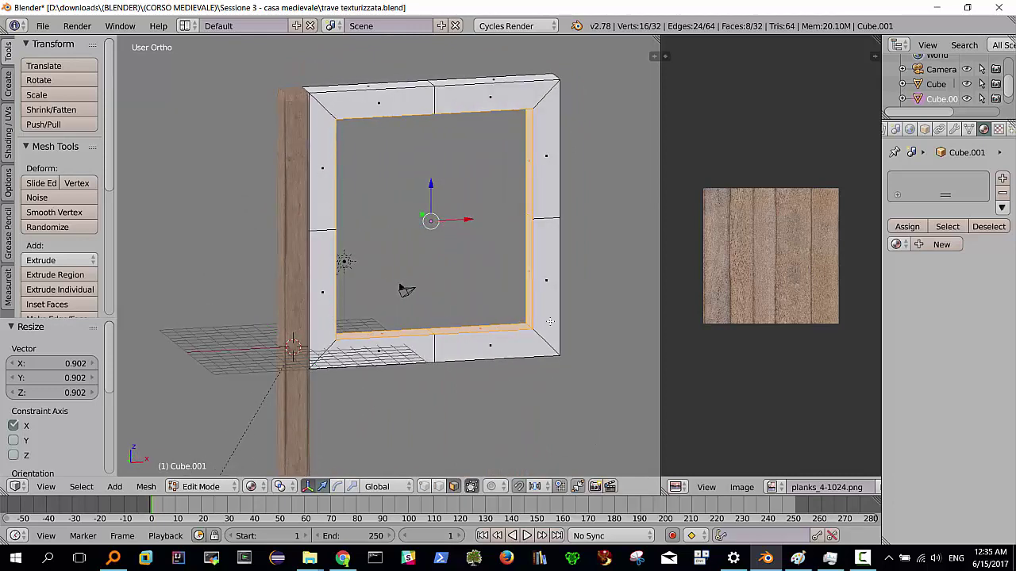
In front view, box-select the frame's left-side faces
{"action": "right_click", "coordinate": [322, 168]}
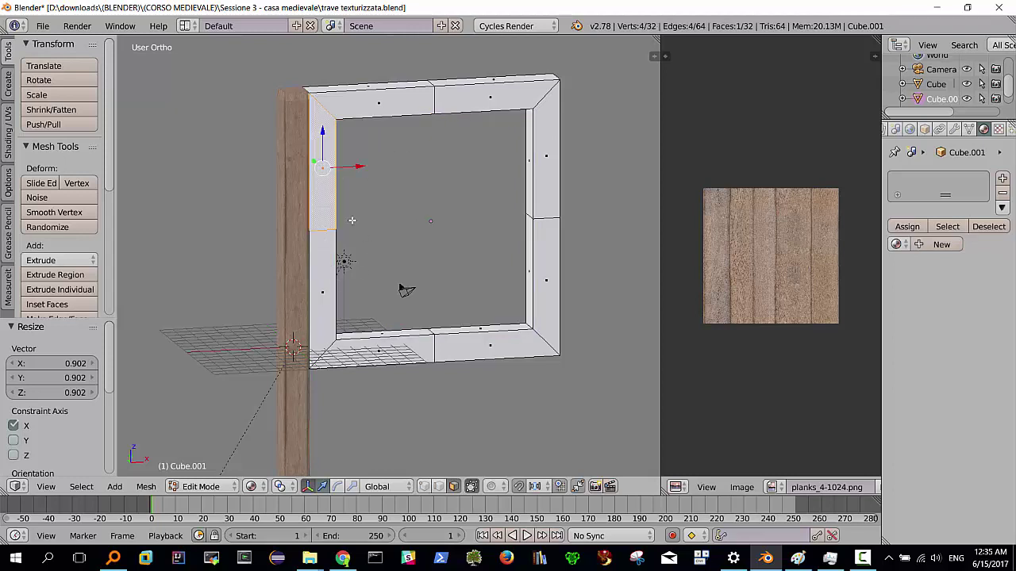
{"action": "key", "text": "KP_1"}
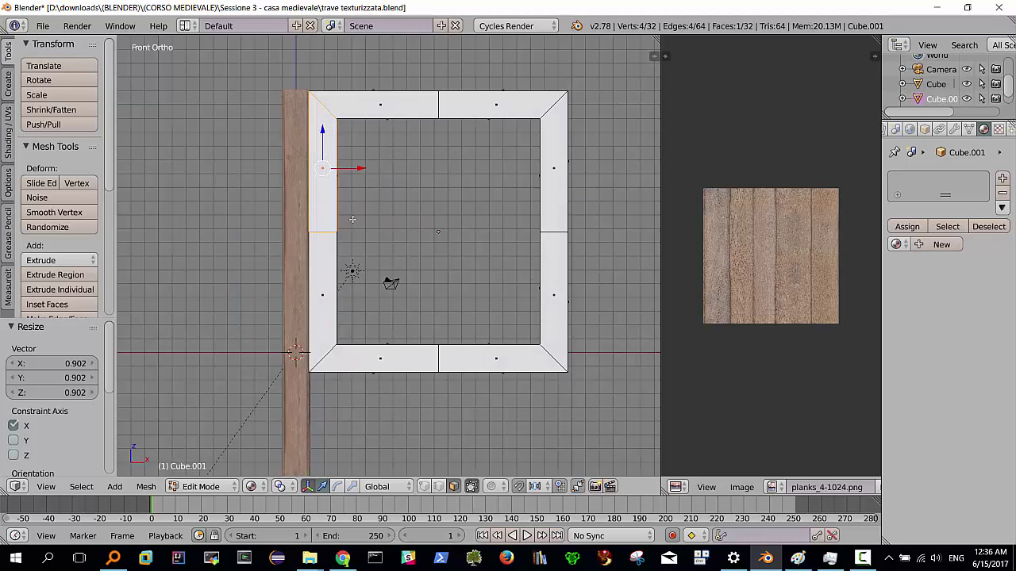
{"action": "key", "text": "a"}
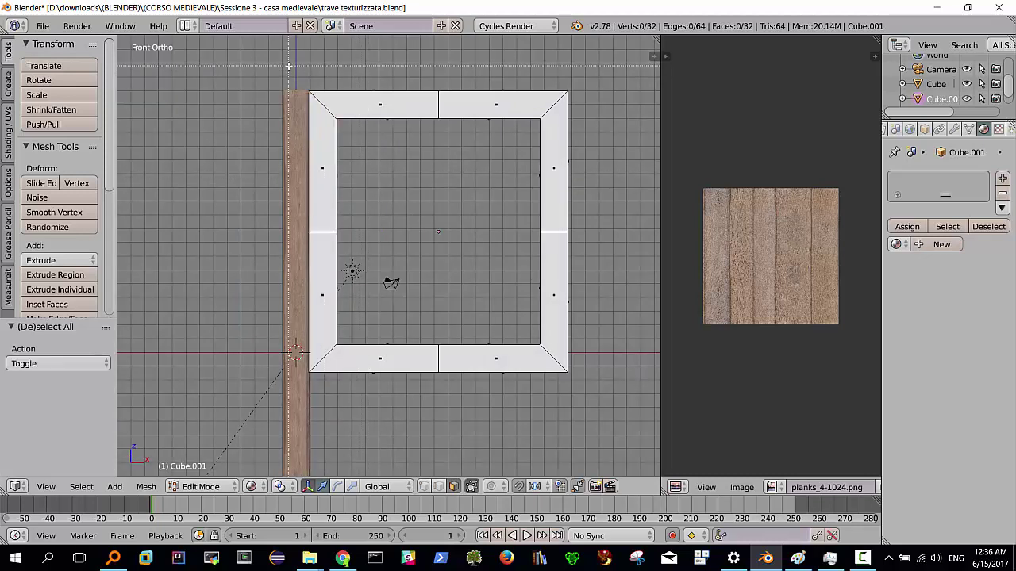
{"action": "key", "text": "b"}
{"action": "left_click_drag", "start_coordinate": [295, 82], "coordinate": [365, 396]}
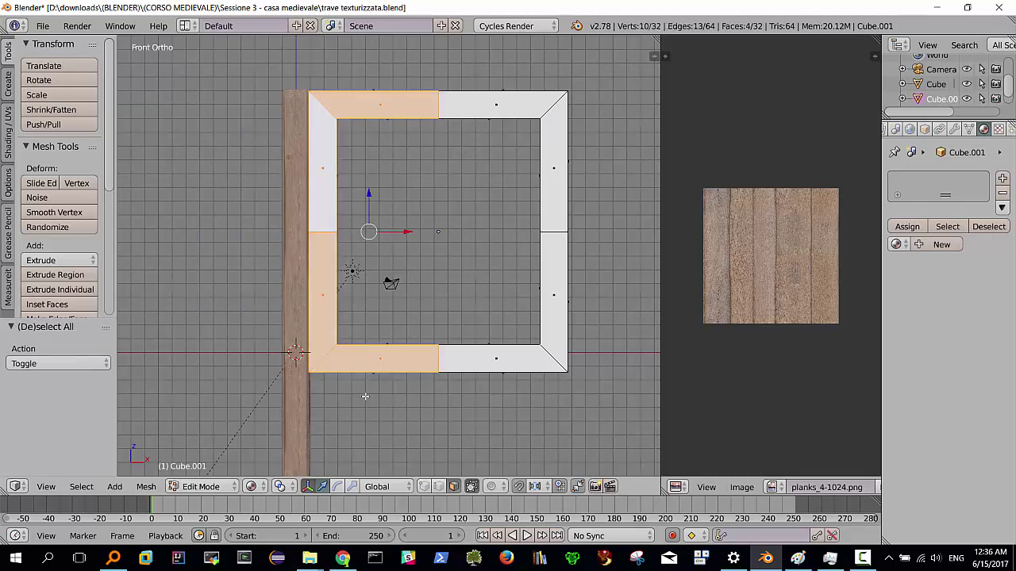
{"action": "middle_click_drag", "start_coordinate": [418, 281], "coordinate": [417, 321]}
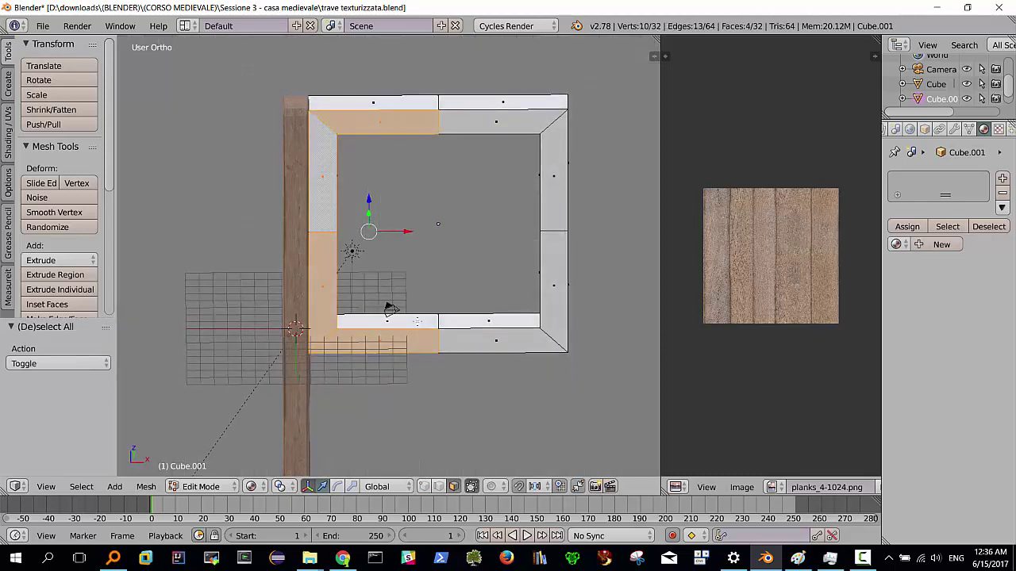
Switch to vertex select, deselect everything, and show a centred Front Ortho wireframe view
{"action": "left_click", "coordinate": [424, 486]}
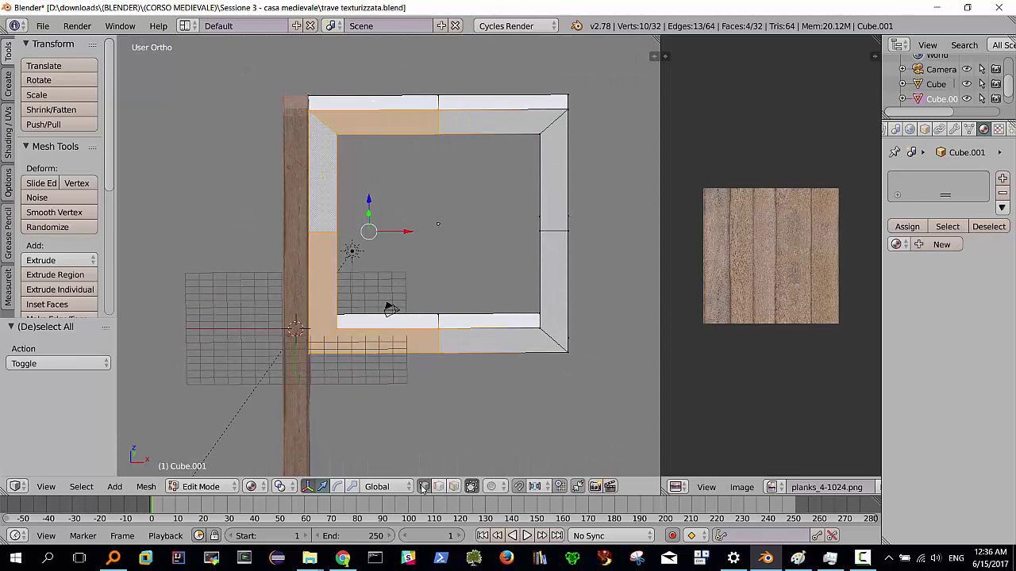
{"action": "key", "text": "a"}
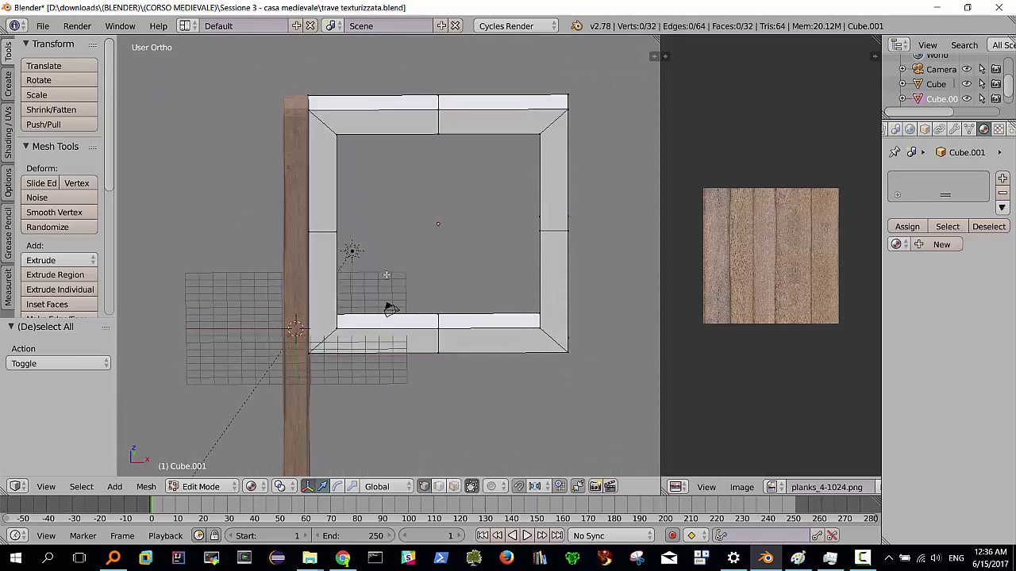
{"action": "key", "text": "KP_1"}
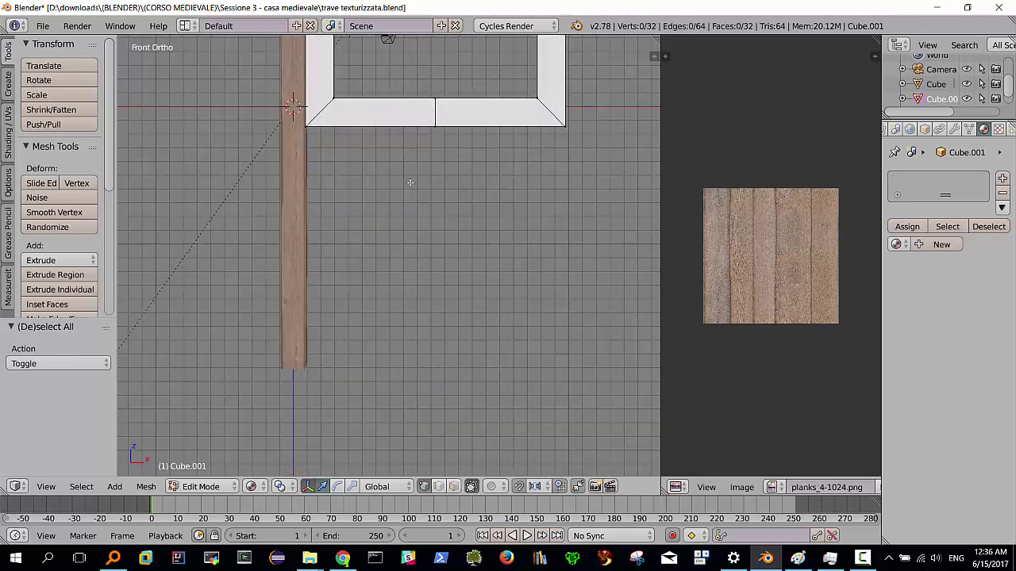
{"action": "middle_click_drag", "start_coordinate": [410, 182], "coordinate": [392, 395], "text": "shift"}
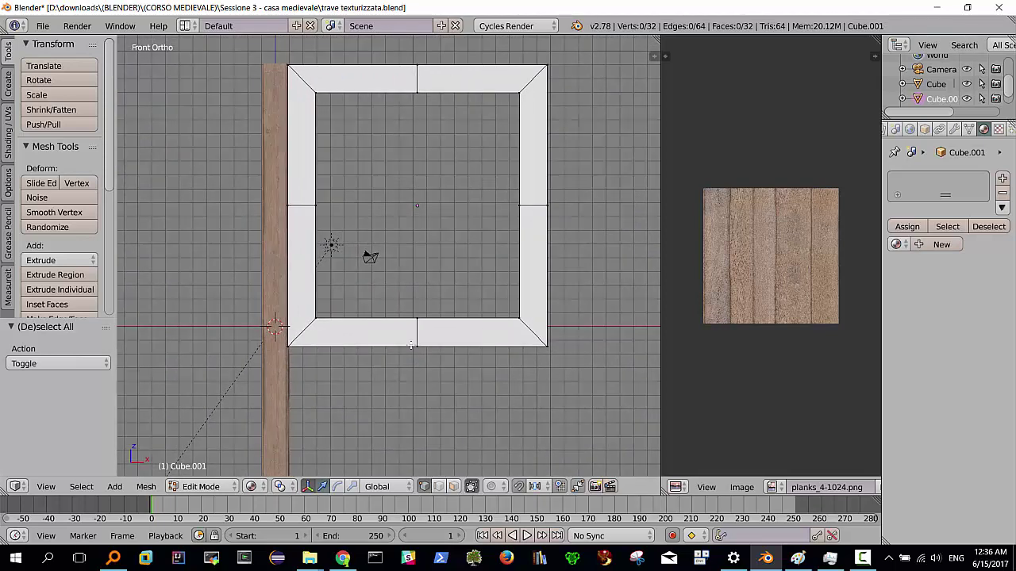
{"action": "key", "text": "z"}
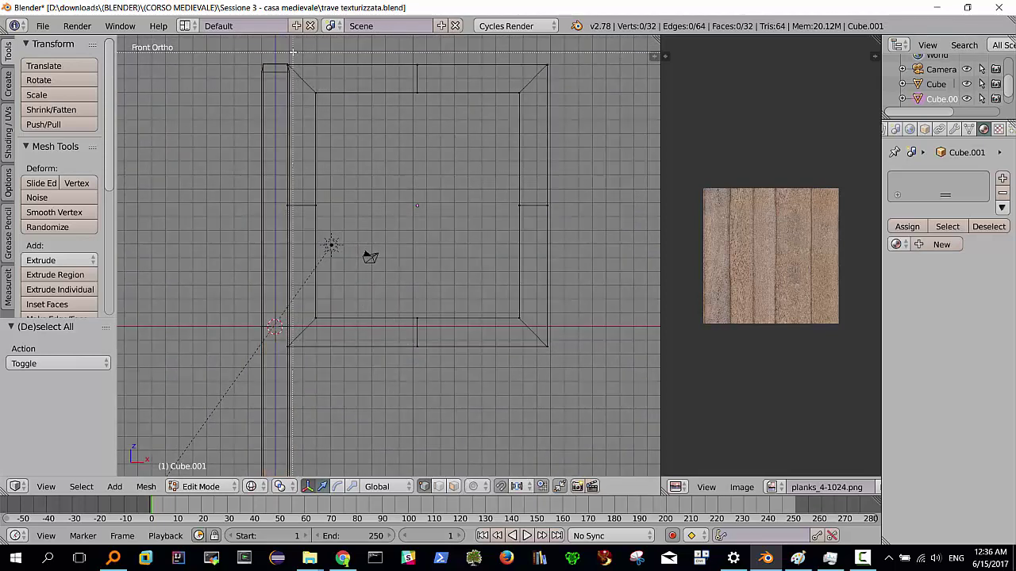
Box-select the frame's left side strip and check the selection from an orbited view
{"action": "key", "text": "b"}
{"action": "left_click_drag", "start_coordinate": [277, 49], "coordinate": [340, 364]}
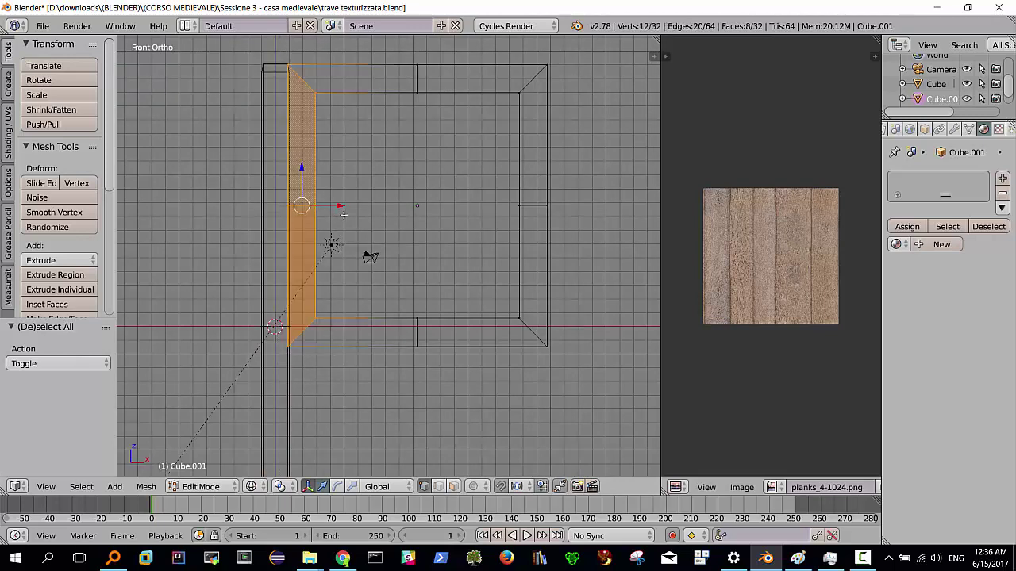
{"action": "mouse_move", "coordinate": [347, 218]}
{"action": "middle_mouse_down"}
{"action": "mouse_move", "coordinate": [334, 220]}
{"action": "mouse_move", "coordinate": [362, 218]}
{"action": "middle_mouse_up"}
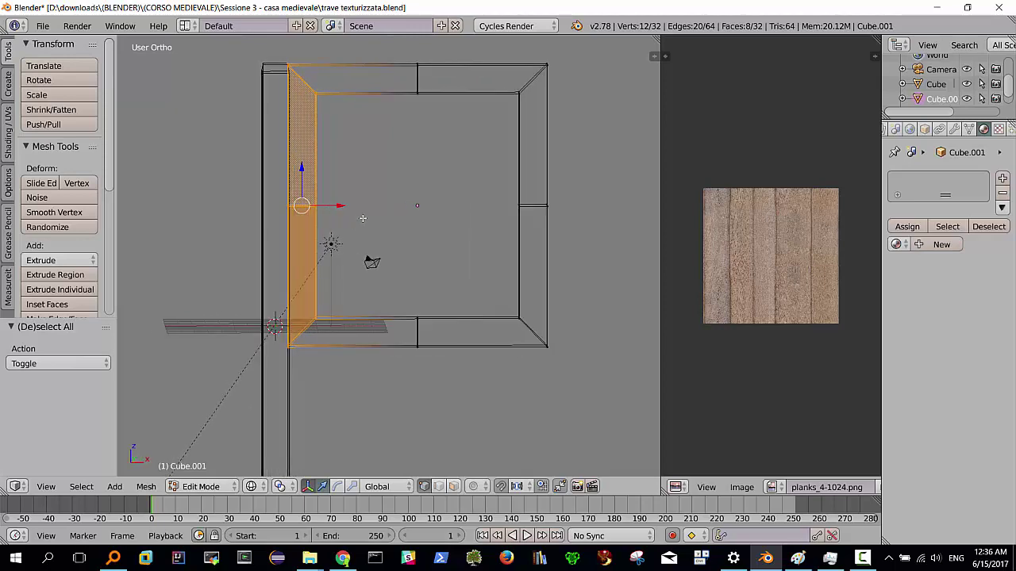
{"action": "key", "text": "KP_1"}
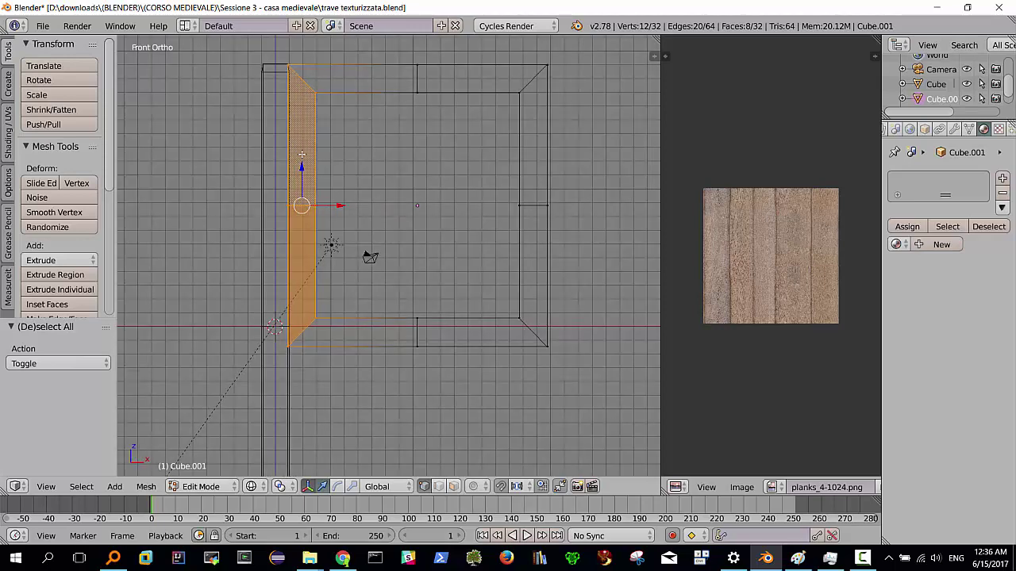
Turn off Limit selection to visible and select the four left and right frame faces in solid shading
{"action": "left_click", "coordinate": [454, 486]}
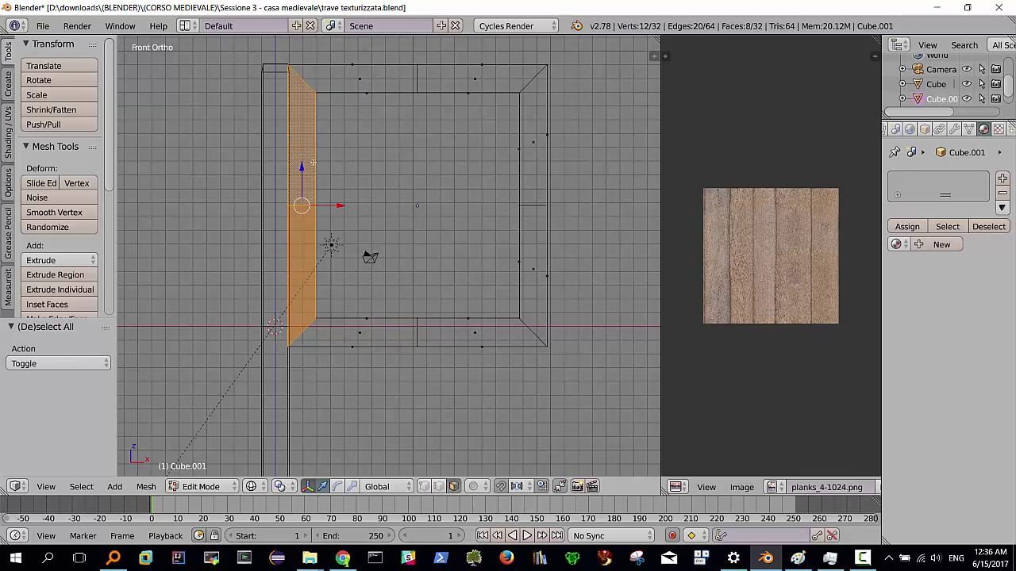
{"action": "key", "text": "a"}
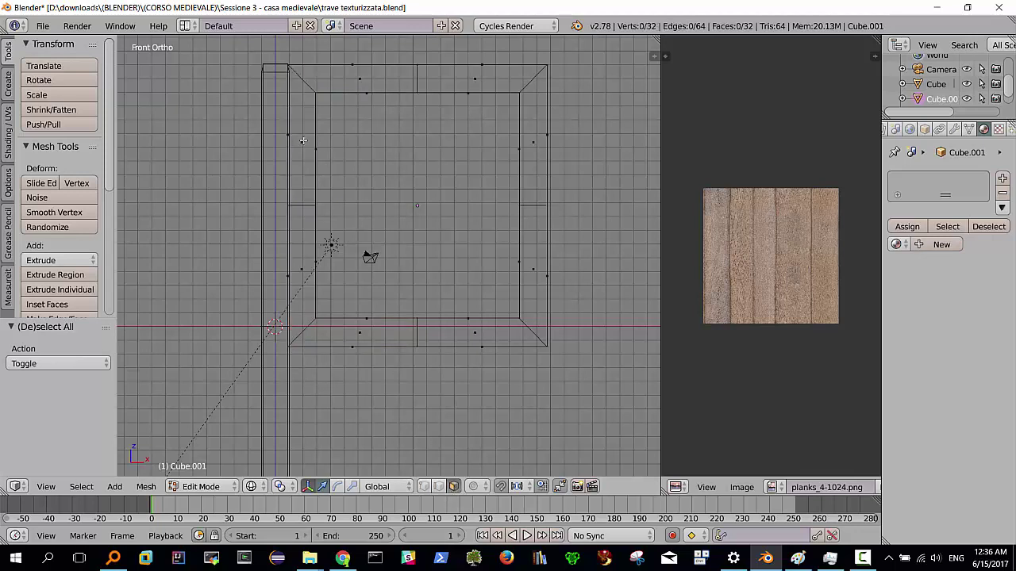
{"action": "key", "text": "z"}
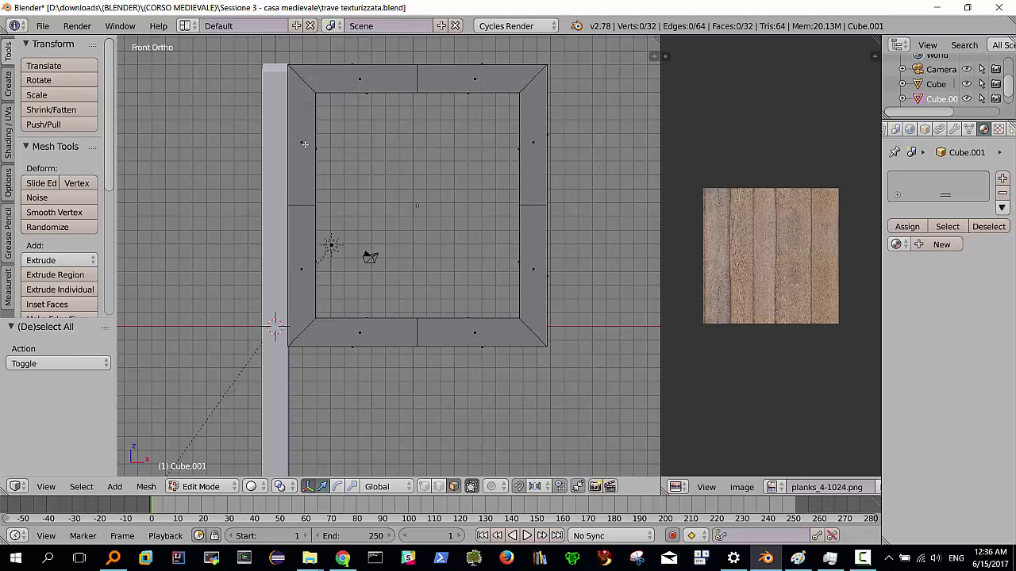
{"action": "right_click", "coordinate": [304, 143]}
{"action": "right_click", "coordinate": [304, 247], "text": "shift"}
{"action": "right_click", "coordinate": [528, 175], "text": "shift"}
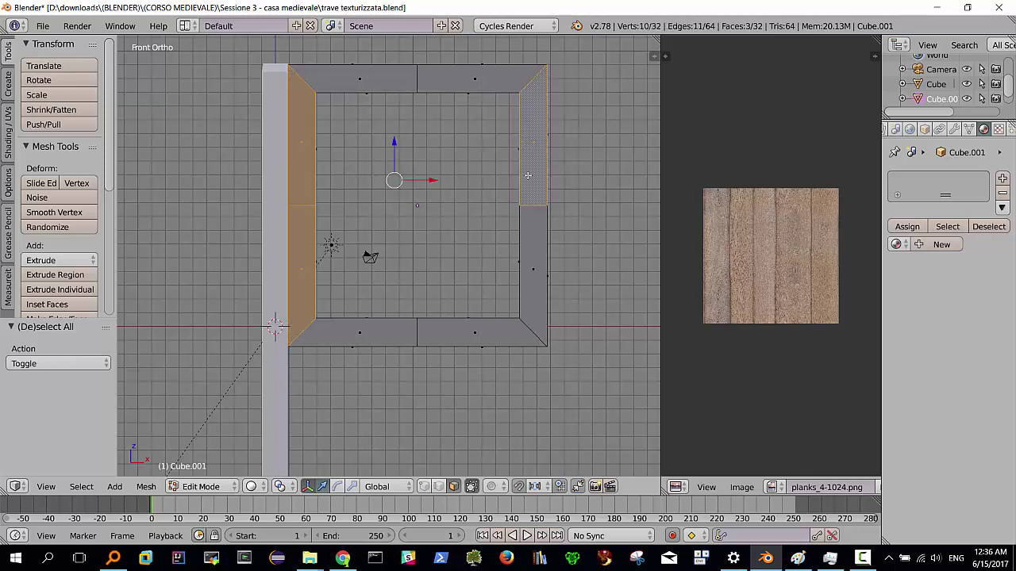
{"action": "right_click", "coordinate": [527, 255], "text": "shift"}
Add the four inner side faces of the vertical bars to the selection, ending in front view
{"action": "mouse_move", "coordinate": [530, 255]}
{"action": "middle_mouse_down"}
{"action": "mouse_move", "coordinate": [389, 251]}
{"action": "mouse_move", "coordinate": [504, 243]}
{"action": "middle_mouse_up"}
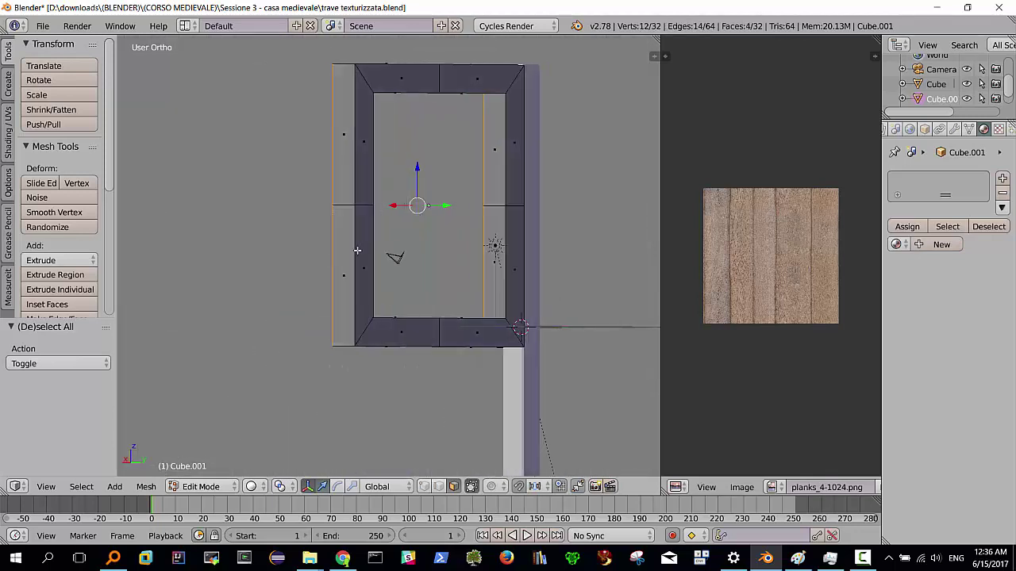
{"action": "right_click", "coordinate": [530, 140], "text": "shift"}
{"action": "right_click", "coordinate": [524, 230], "text": "shift"}
{"action": "right_click", "coordinate": [334, 264], "text": "shift"}
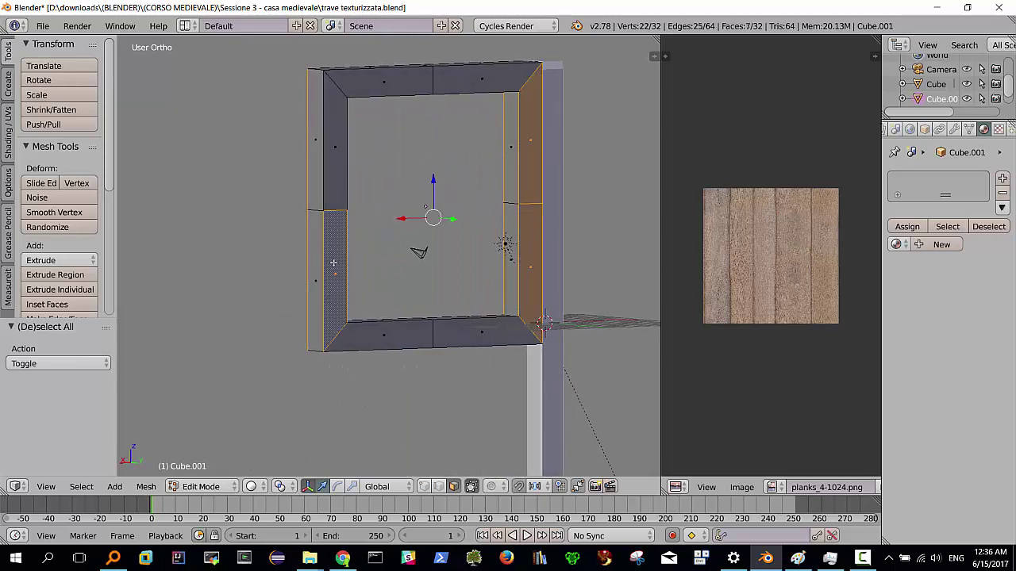
{"action": "right_click", "coordinate": [338, 166], "text": "shift"}
{"action": "mouse_move", "coordinate": [402, 220]}
{"action": "middle_mouse_down"}
{"action": "mouse_move", "coordinate": [510, 219]}
{"action": "mouse_move", "coordinate": [550, 204]}
{"action": "middle_mouse_up"}
{"action": "key", "text": "KP_1"}
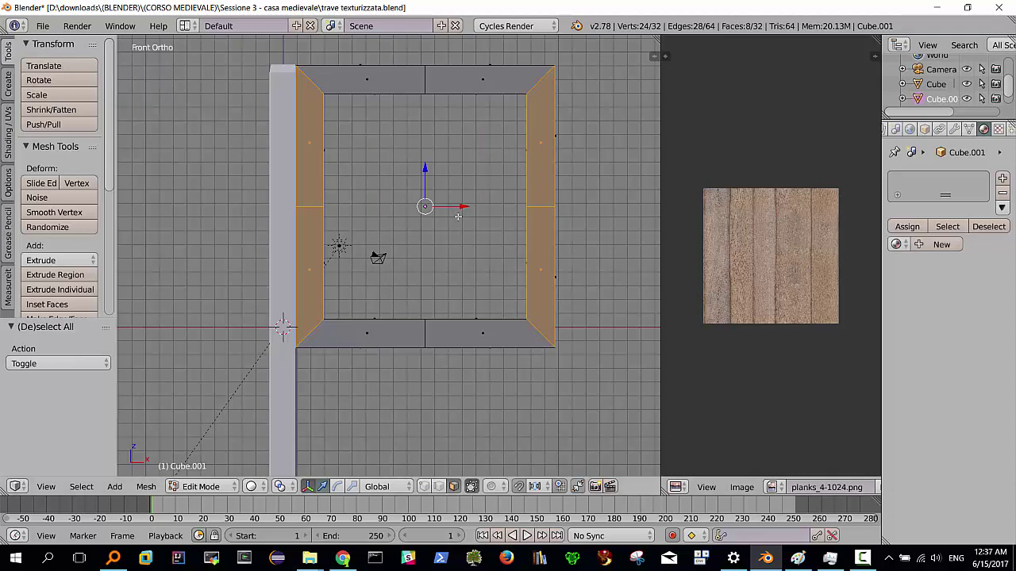
Unwrap the side faces with Project From View and box-select the left UV island
{"action": "key", "text": "u"}
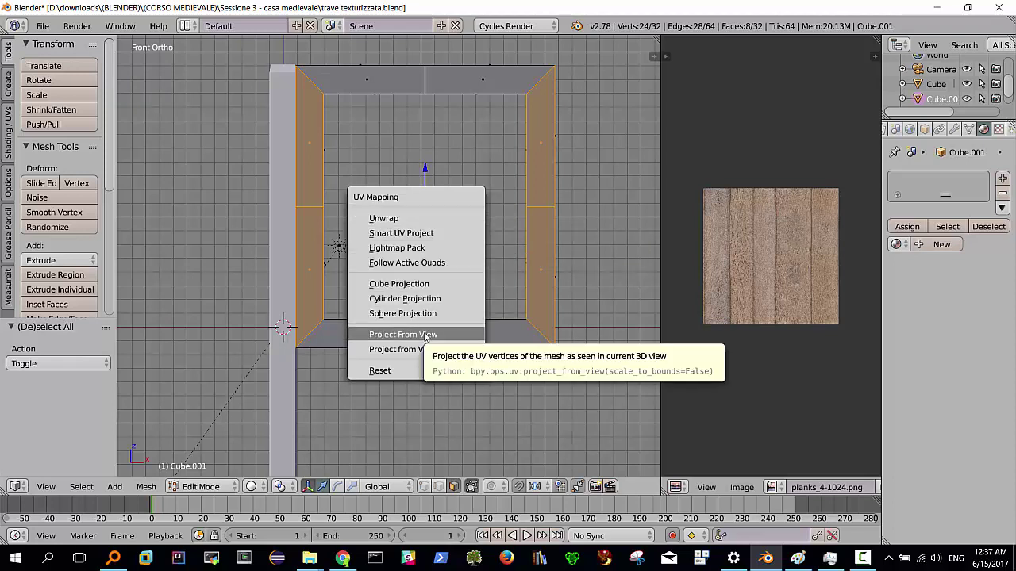
{"action": "left_click", "coordinate": [426, 336]}
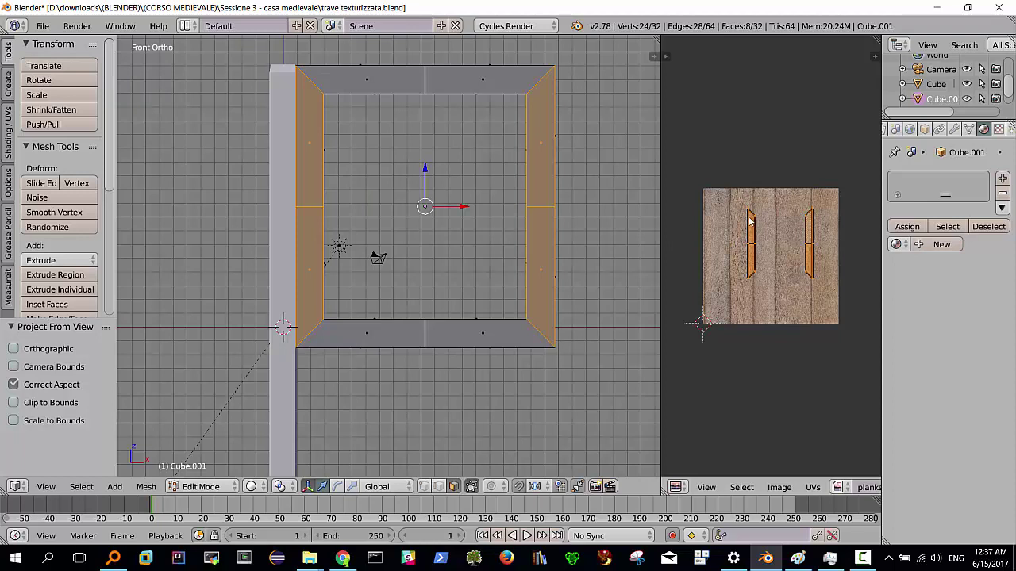
{"action": "key", "text": "a"}
{"action": "key", "text": "b"}
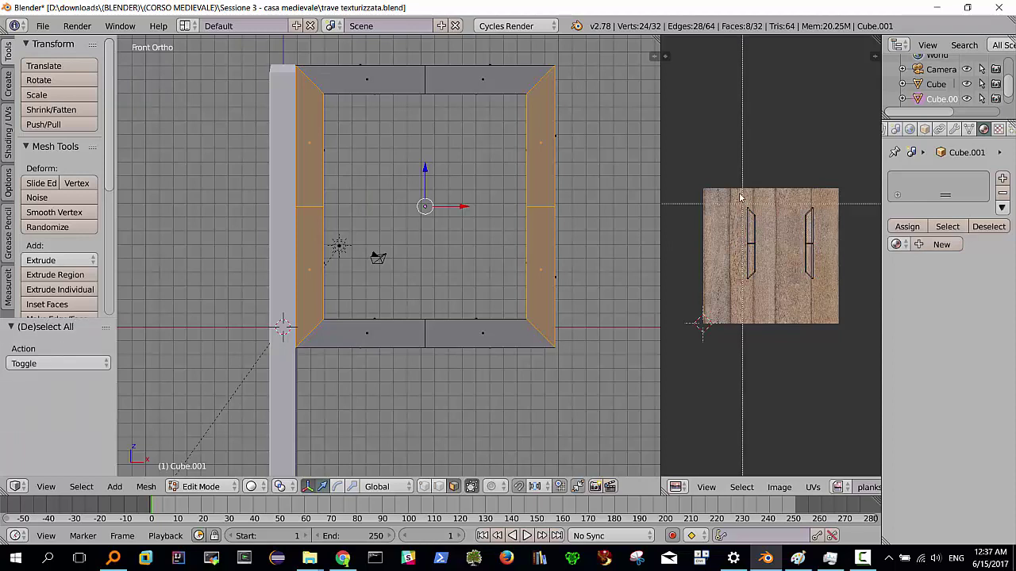
{"action": "left_click_drag", "start_coordinate": [741, 198], "coordinate": [767, 298]}
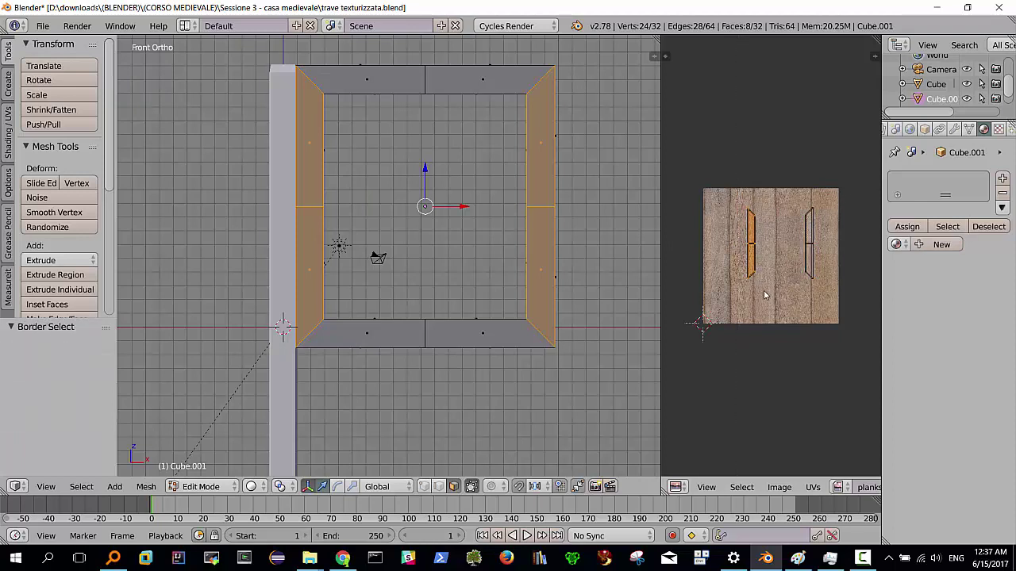
Move the left UV island onto a plank and widen it 3.254 along X
{"action": "key", "text": "g"}
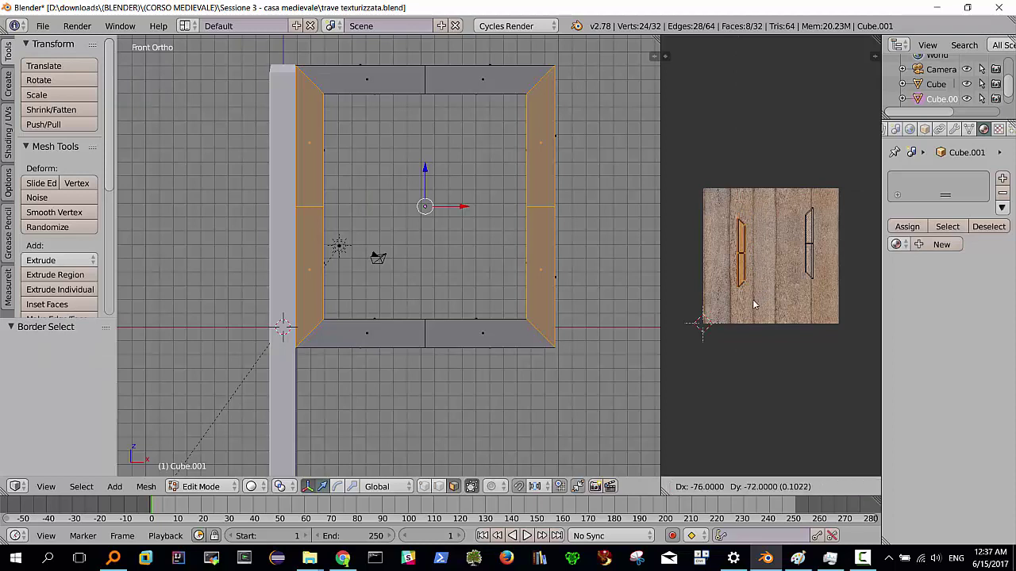
{"action": "left_click", "coordinate": [756, 308]}
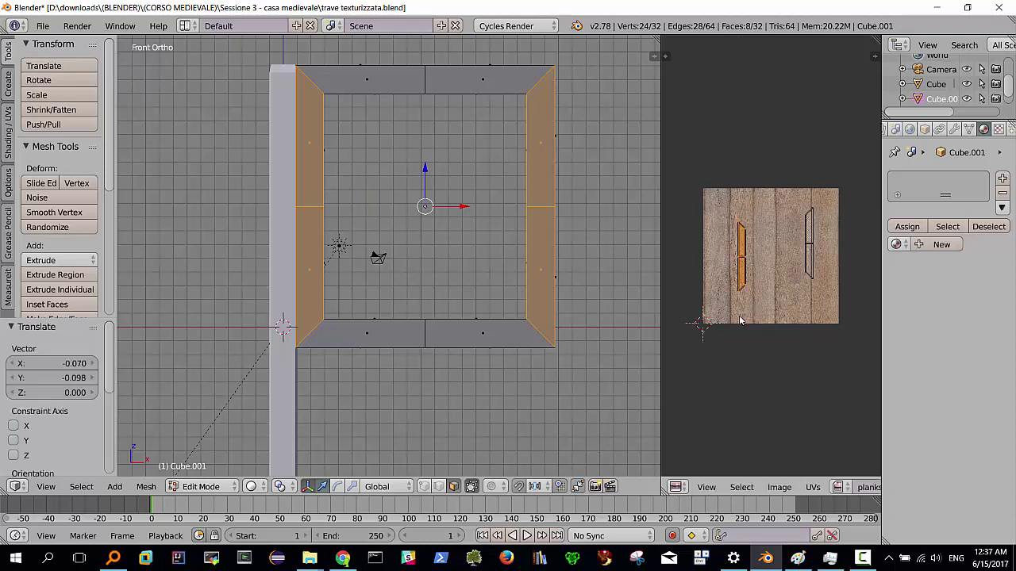
{"action": "key", "text": "s"}
{"action": "key", "text": "x"}
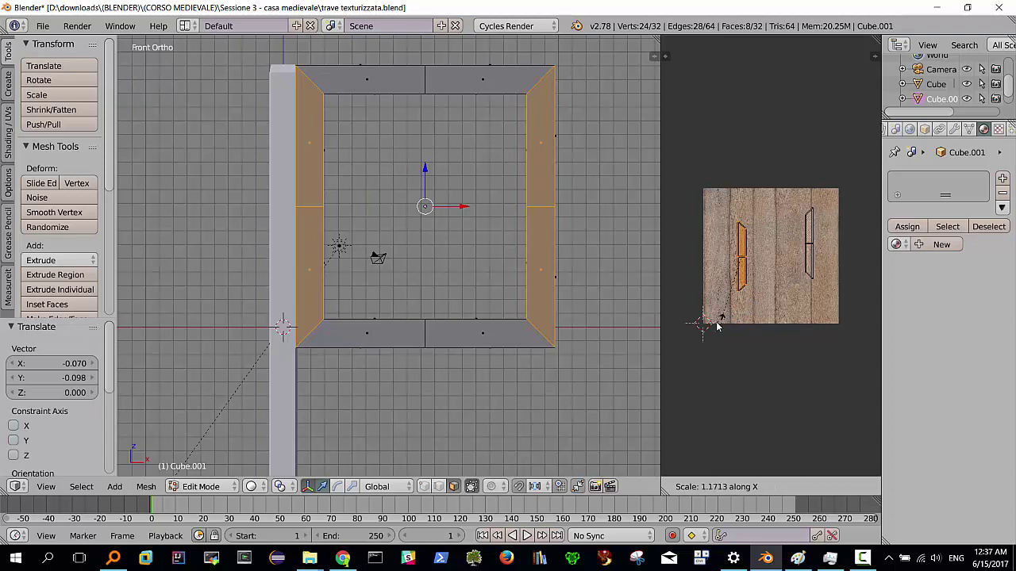
{"action": "left_click", "coordinate": [800, 361]}
{"action": "key", "text": "s"}
{"action": "key", "text": "y"}
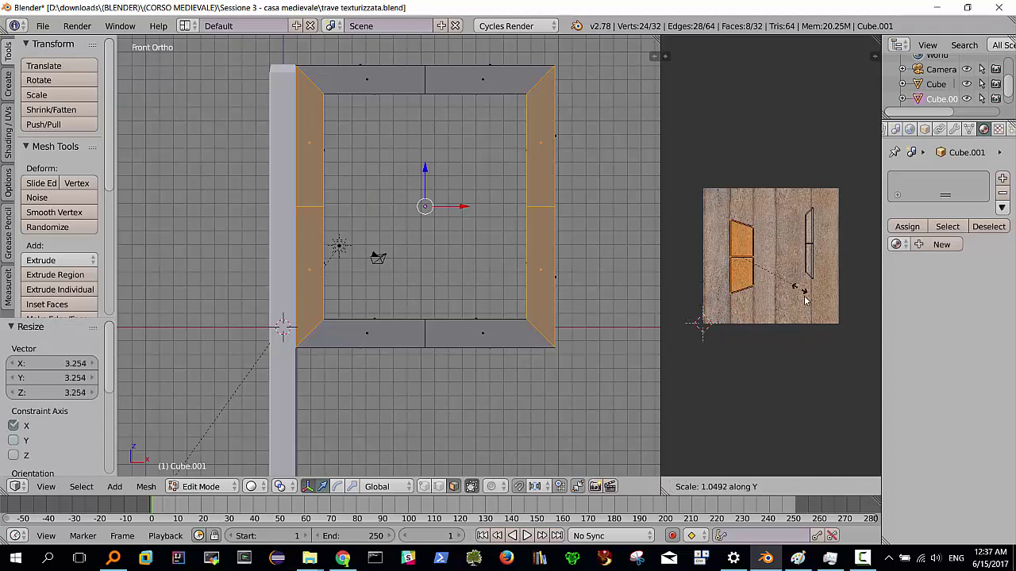
Finish the left island's vertical stretch, then move the right UV strip onto the same plank column
{"action": "left_click", "coordinate": [879, 357]}
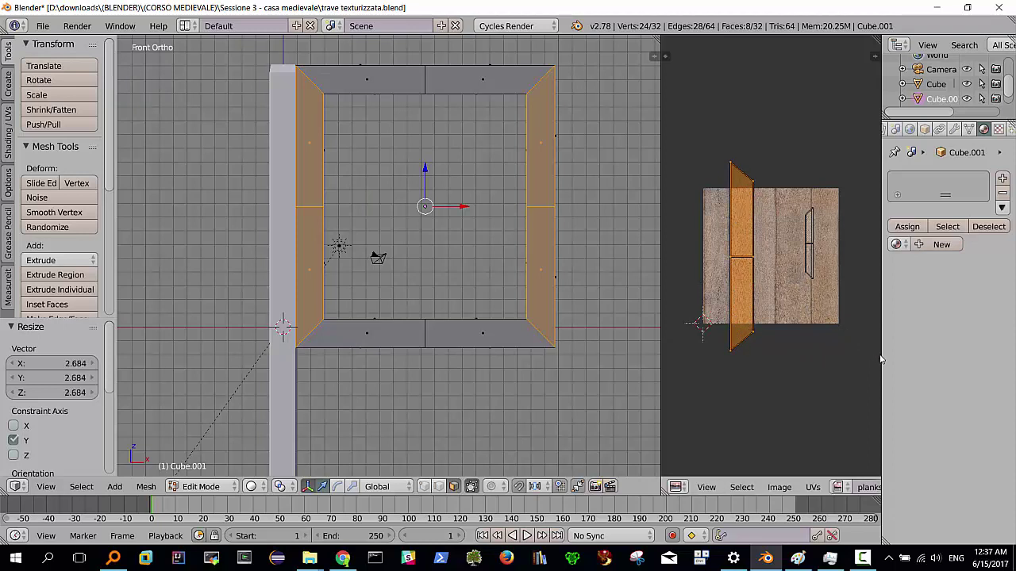
{"action": "key", "text": "a"}
{"action": "key", "text": "b"}
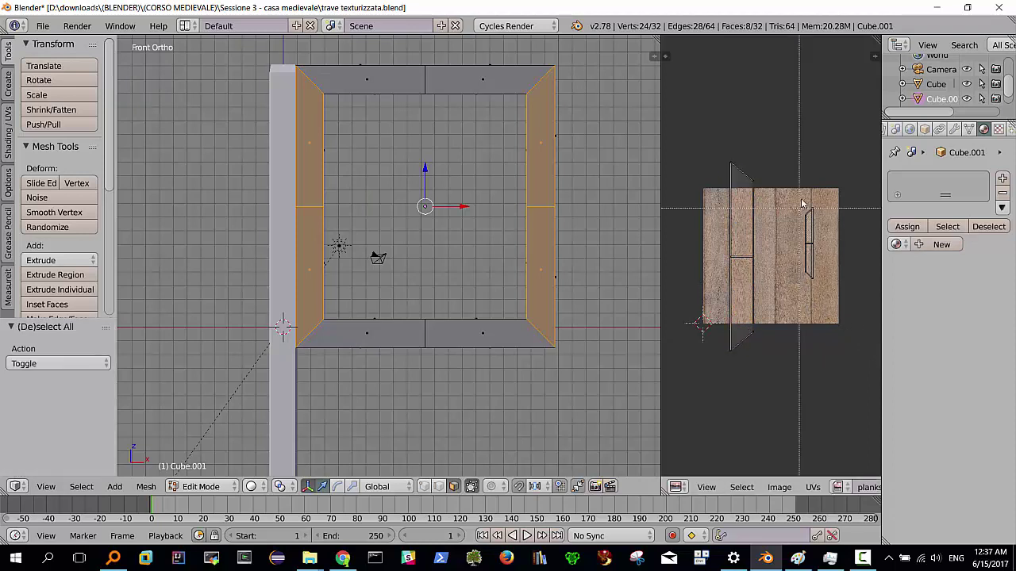
{"action": "left_click_drag", "start_coordinate": [791, 190], "coordinate": [831, 317]}
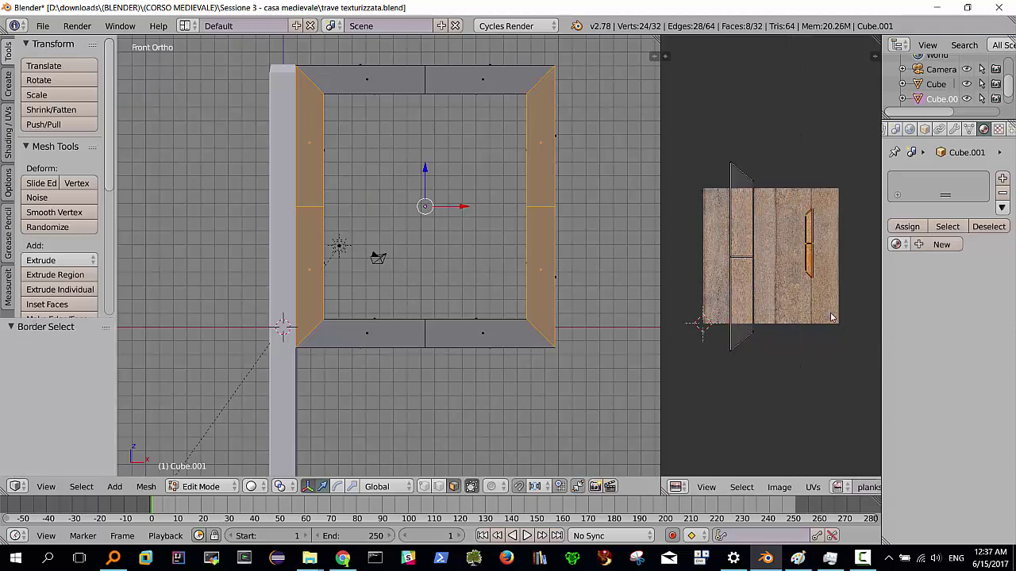
{"action": "key", "text": "g"}
{"action": "left_click", "coordinate": [763, 333]}
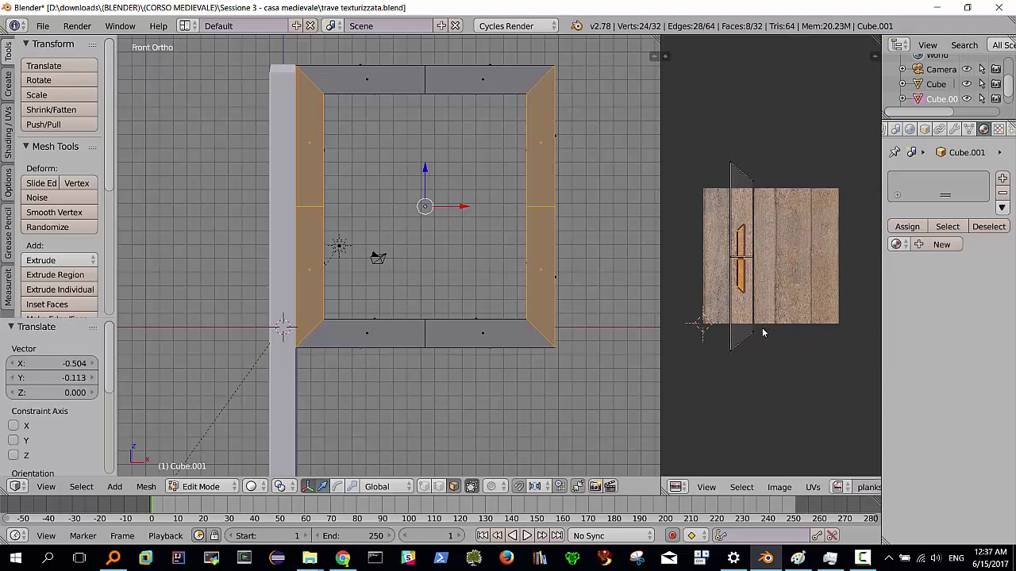
Scale the right UV strip 3.186 along X and 2.600 along Y
{"action": "key", "text": "s"}
{"action": "key", "text": "x"}
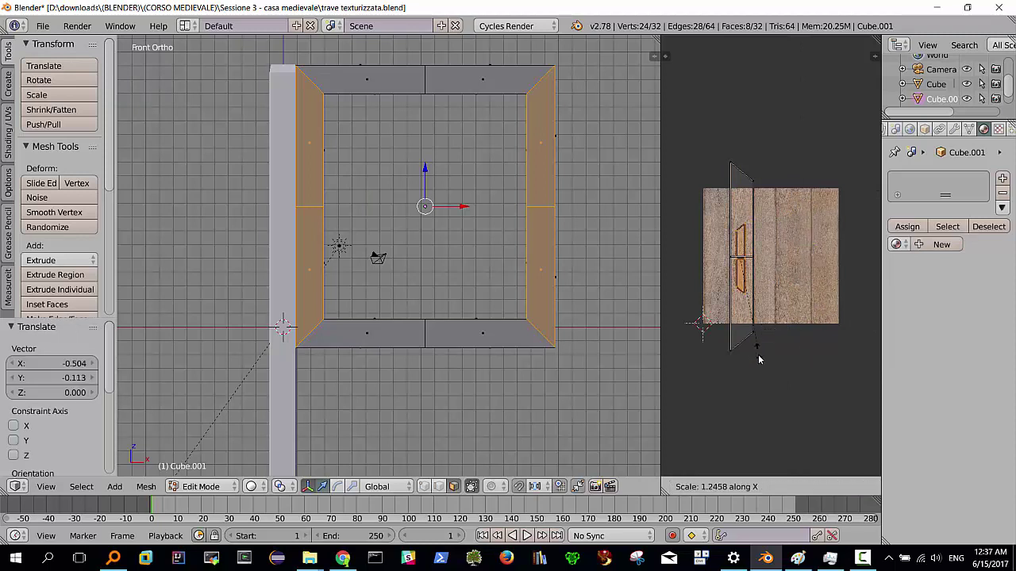
{"action": "left_click", "coordinate": [792, 431]}
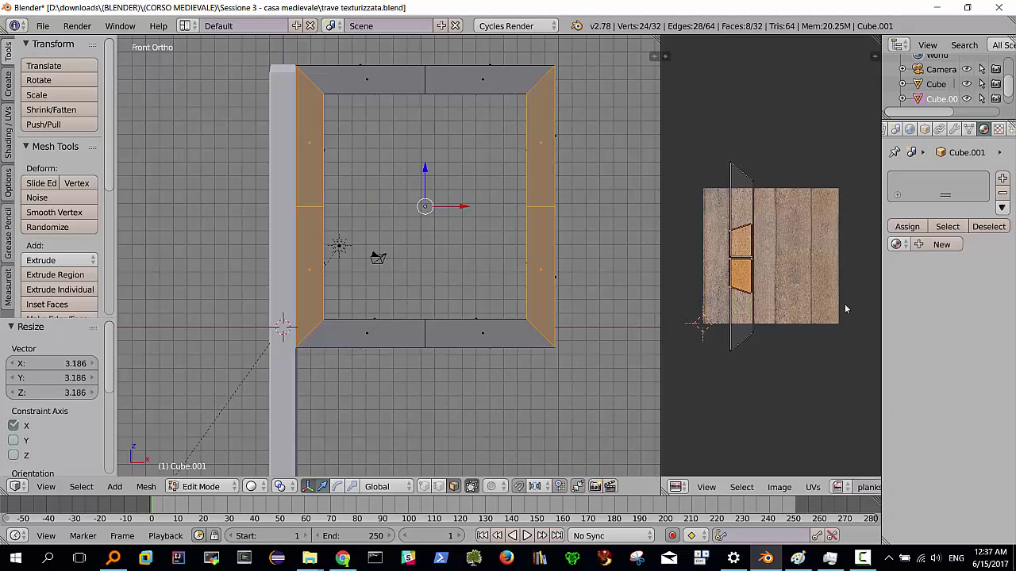
{"action": "key", "text": "s"}
{"action": "key", "text": "y"}
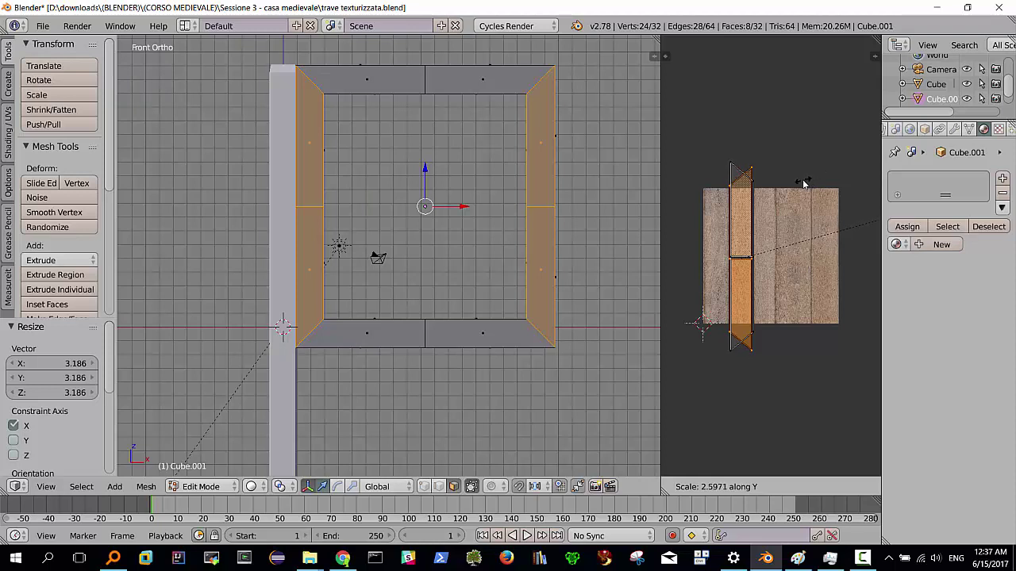
{"action": "left_click", "coordinate": [805, 184]}
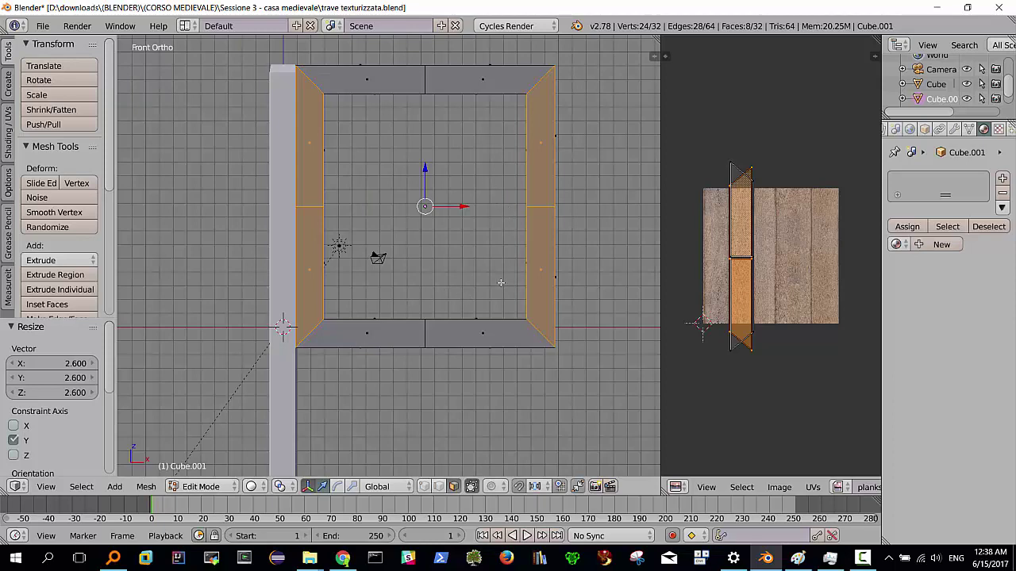
{"action": "middle_click_drag", "start_coordinate": [501, 283], "coordinate": [479, 269]}
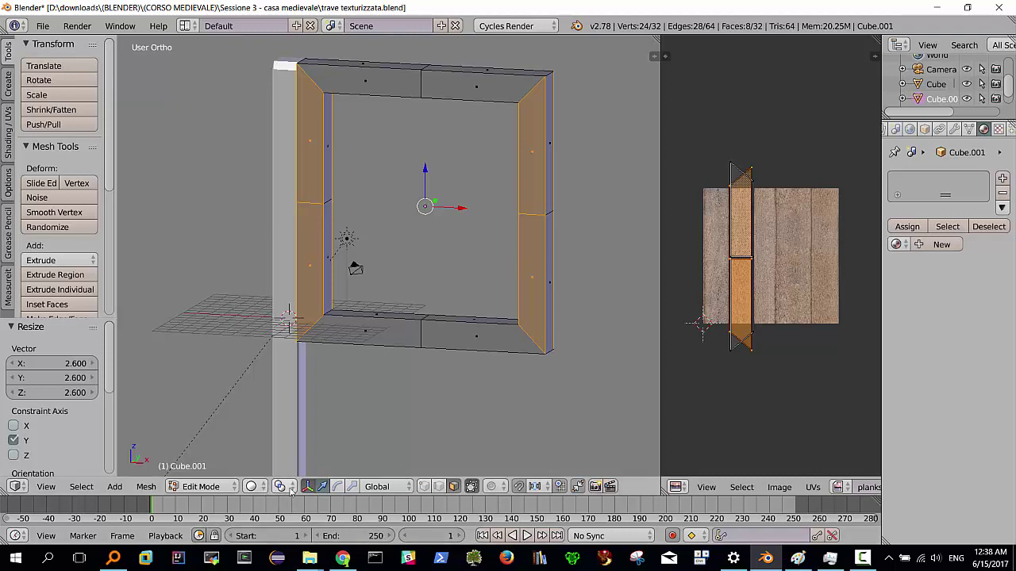
Switch the viewport to Rendered shading and return Cube.001 to Object Mode
{"action": "left_click", "coordinate": [265, 486]}
{"action": "left_click", "coordinate": [274, 390]}
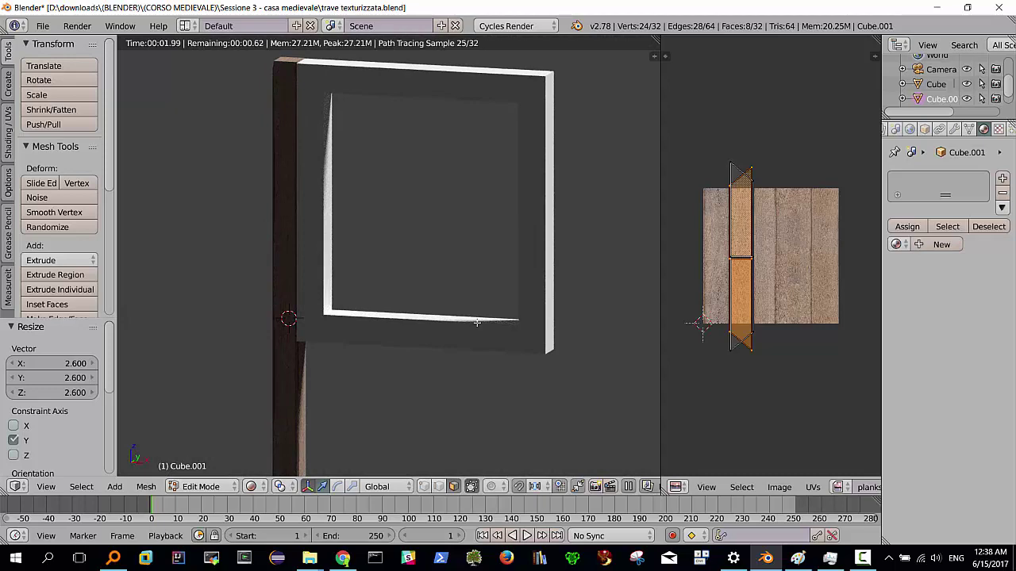
{"action": "mouse_move", "coordinate": [468, 333]}
{"action": "middle_mouse_down"}
{"action": "mouse_move", "coordinate": [439, 324]}
{"action": "mouse_move", "coordinate": [484, 323]}
{"action": "middle_mouse_up"}
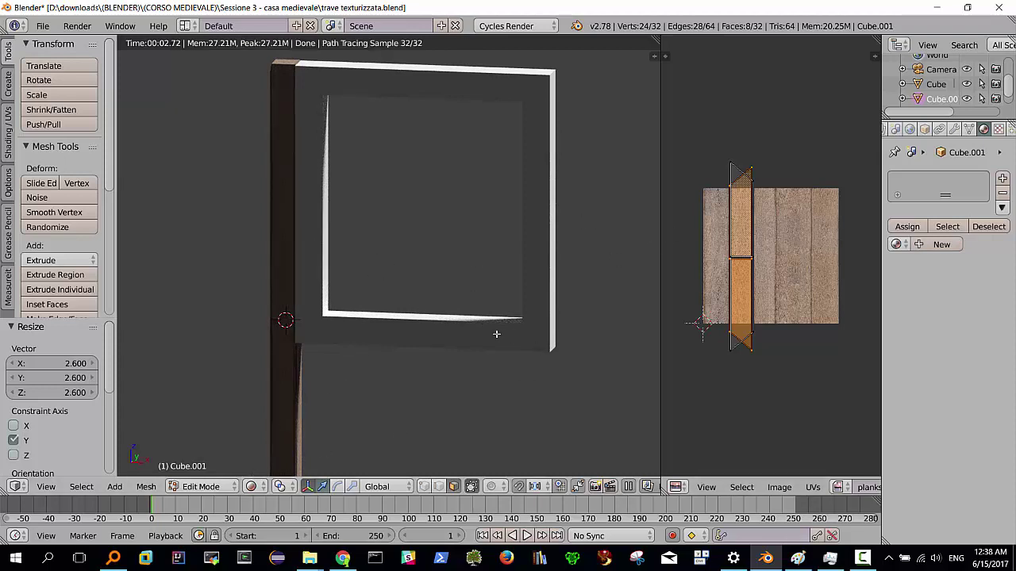
{"action": "key", "text": "Tab"}
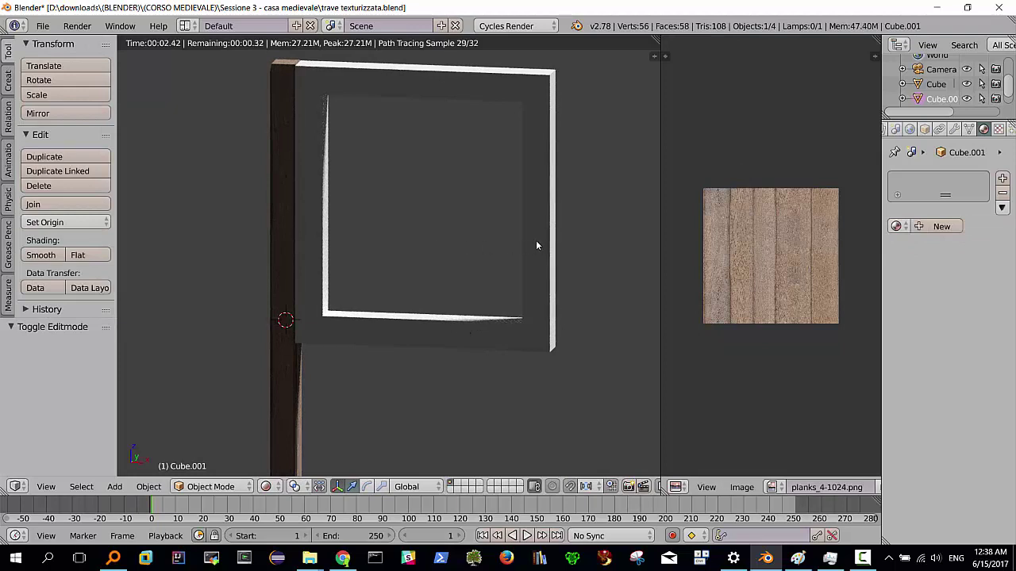
Assign the existing plank Material to the frame and zoom in on it
{"action": "left_click", "coordinate": [896, 227]}
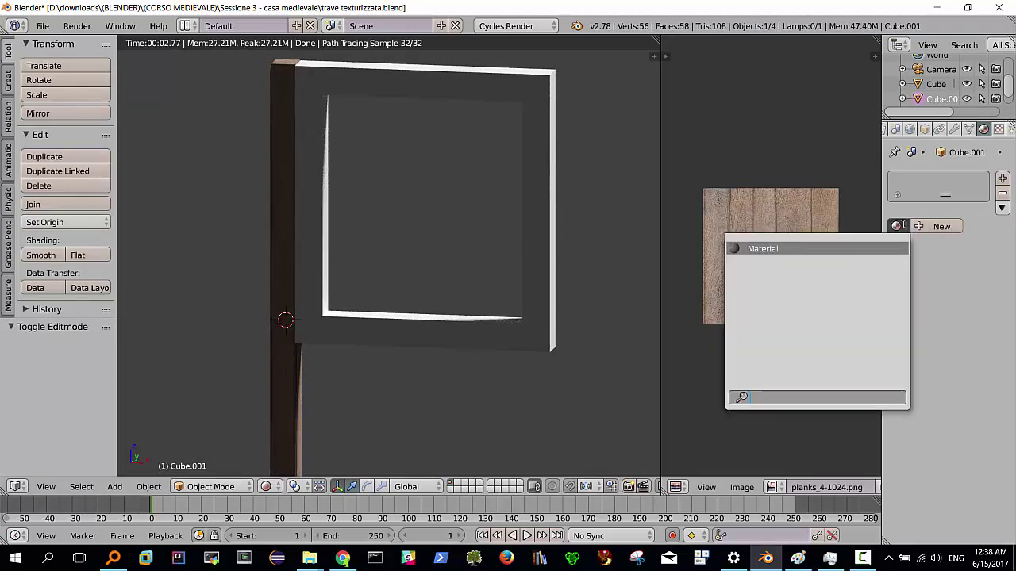
{"action": "left_click", "coordinate": [782, 249]}
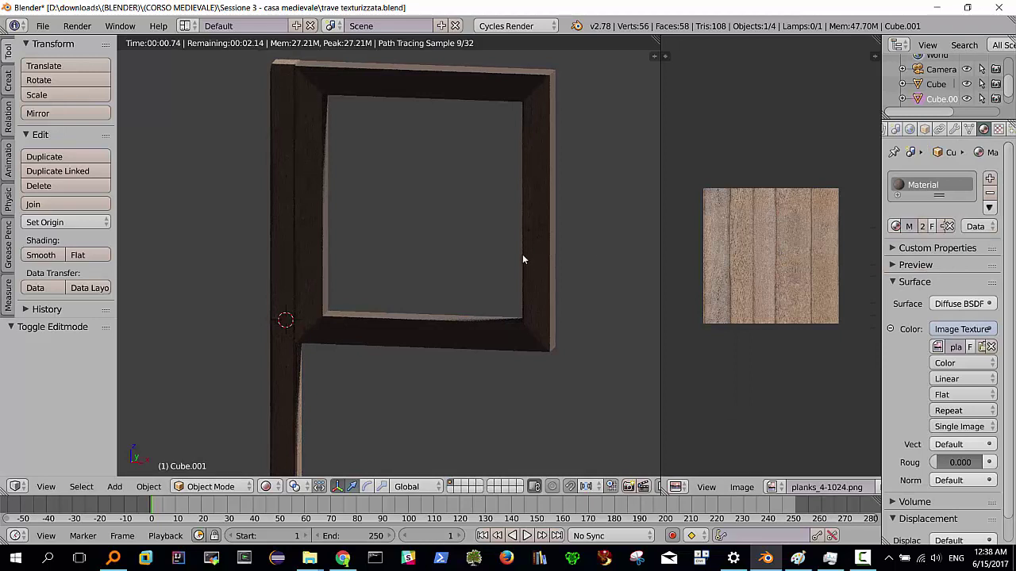
{"action": "mouse_move", "coordinate": [460, 249]}
{"action": "middle_mouse_down"}
{"action": "mouse_move", "coordinate": [336, 283]}
{"action": "mouse_move", "coordinate": [239, 247]}
{"action": "mouse_move", "coordinate": [166, 248]}
{"action": "mouse_move", "coordinate": [385, 246]}
{"action": "mouse_move", "coordinate": [309, 255]}
{"action": "middle_mouse_up"}
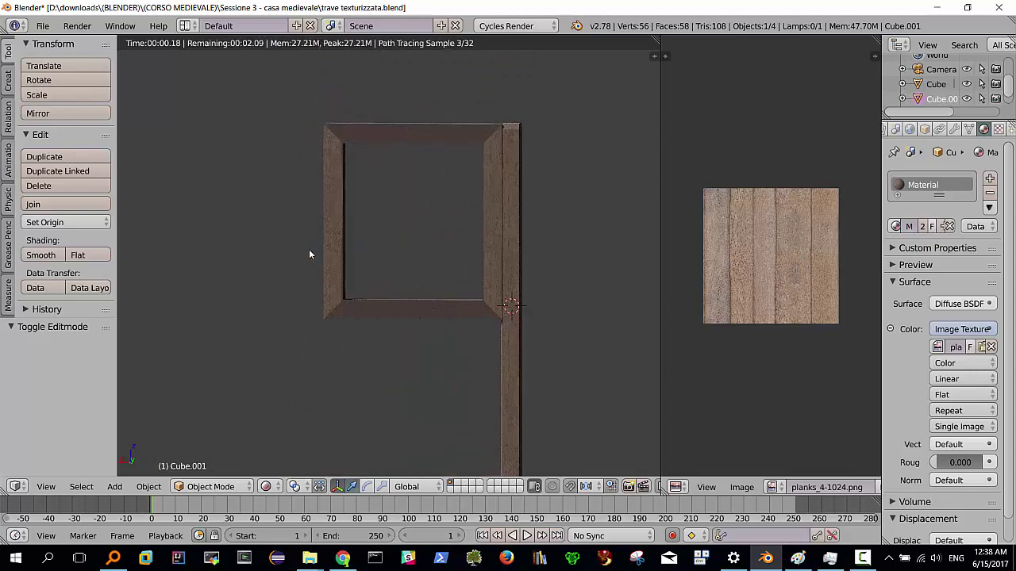
{"action": "scroll", "coordinate": [371, 252], "scroll_direction": "up", "scroll_amount": 1}
{"action": "scroll", "coordinate": [371, 251], "scroll_direction": "up", "scroll_amount": 2}
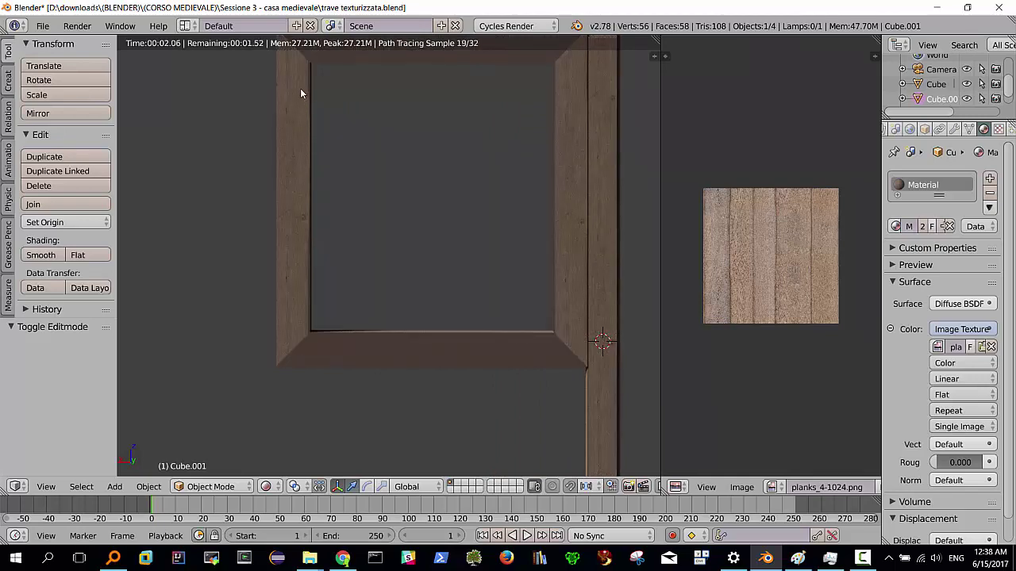
{"action": "scroll", "coordinate": [309, 252], "scroll_direction": "up", "scroll_amount": 1}
{"action": "scroll", "coordinate": [310, 252], "scroll_direction": "up", "scroll_amount": 1}
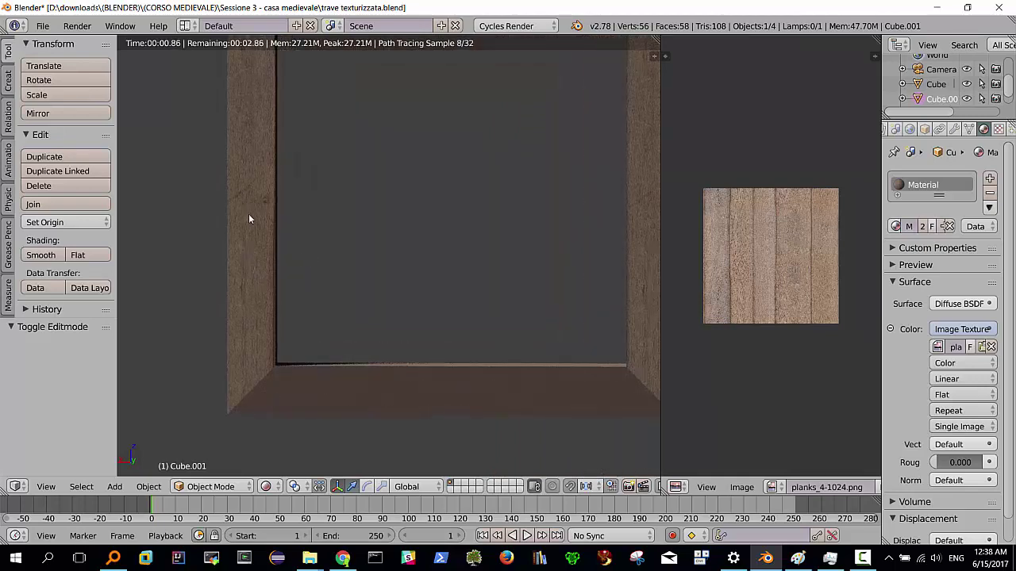
Orbit and pan around the rendered frame to inspect the plank grain on its bars
{"action": "mouse_move", "coordinate": [614, 241]}
{"action": "middle_mouse_down"}
{"action": "mouse_move", "coordinate": [648, 241]}
{"action": "mouse_move", "coordinate": [554, 234]}
{"action": "middle_mouse_up"}
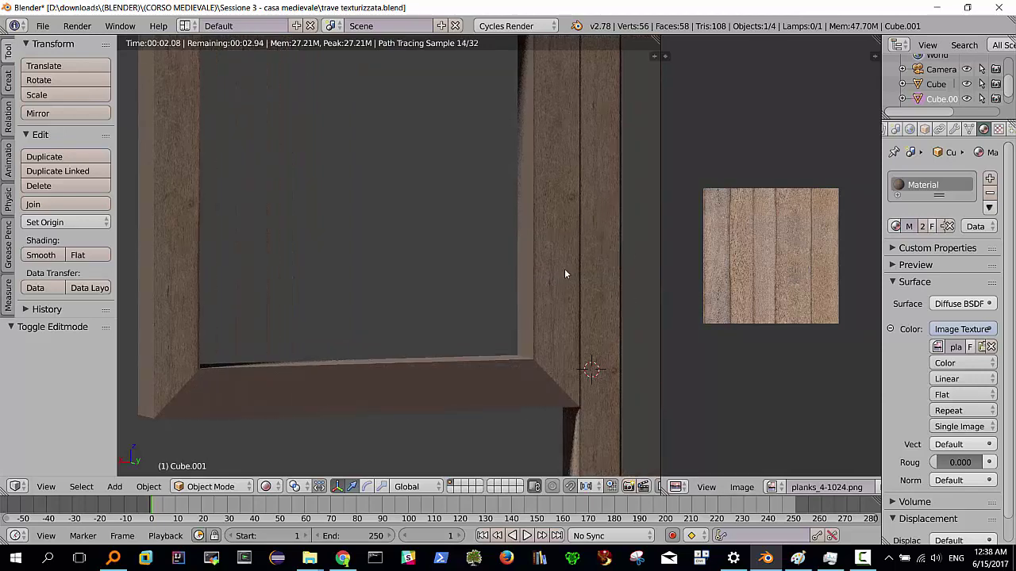
{"action": "scroll", "coordinate": [379, 354], "scroll_direction": "up", "scroll_amount": 1}
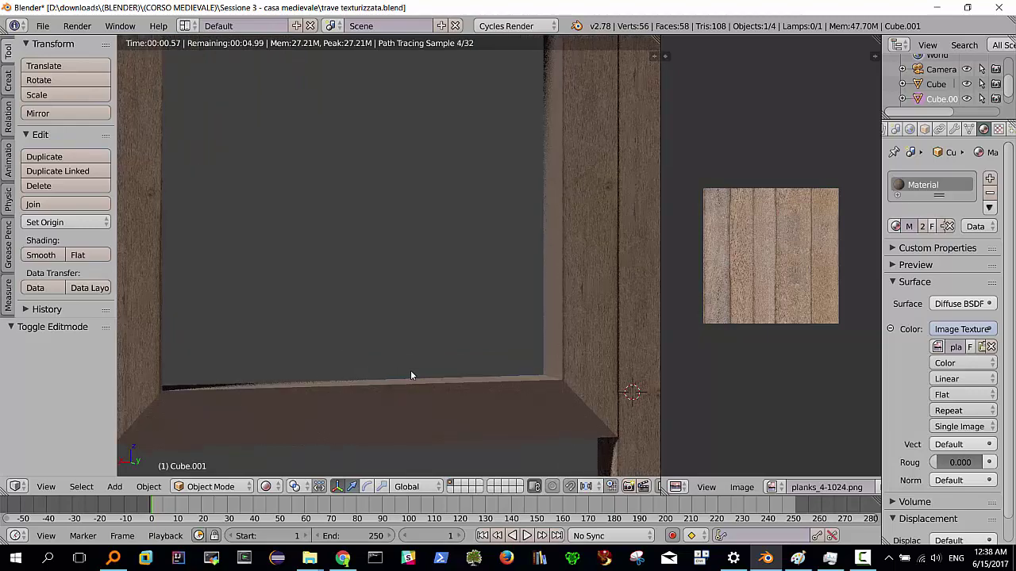
{"action": "scroll", "coordinate": [435, 365], "scroll_direction": "up", "scroll_amount": 1}
{"action": "scroll", "coordinate": [516, 369], "scroll_direction": "up", "scroll_amount": 2}
{"action": "mouse_move", "coordinate": [516, 370]}
{"action": "middle_mouse_down"}
{"action": "mouse_move", "coordinate": [583, 374]}
{"action": "mouse_move", "coordinate": [536, 333]}
{"action": "mouse_move", "coordinate": [504, 321]}
{"action": "mouse_move", "coordinate": [317, 315]}
{"action": "middle_mouse_up"}
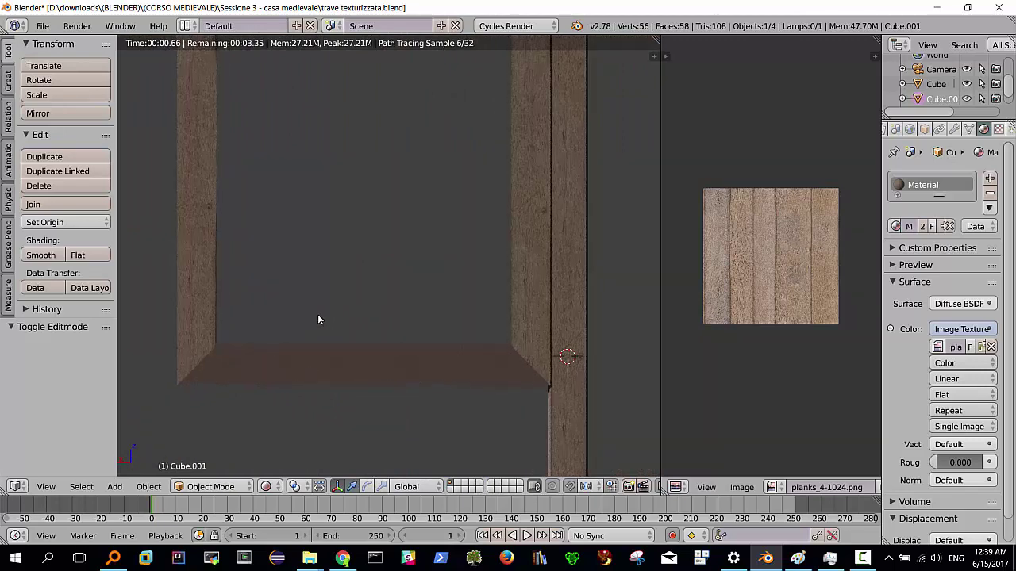
{"action": "middle_click_drag", "start_coordinate": [535, 194], "coordinate": [538, 297], "text": "shift"}
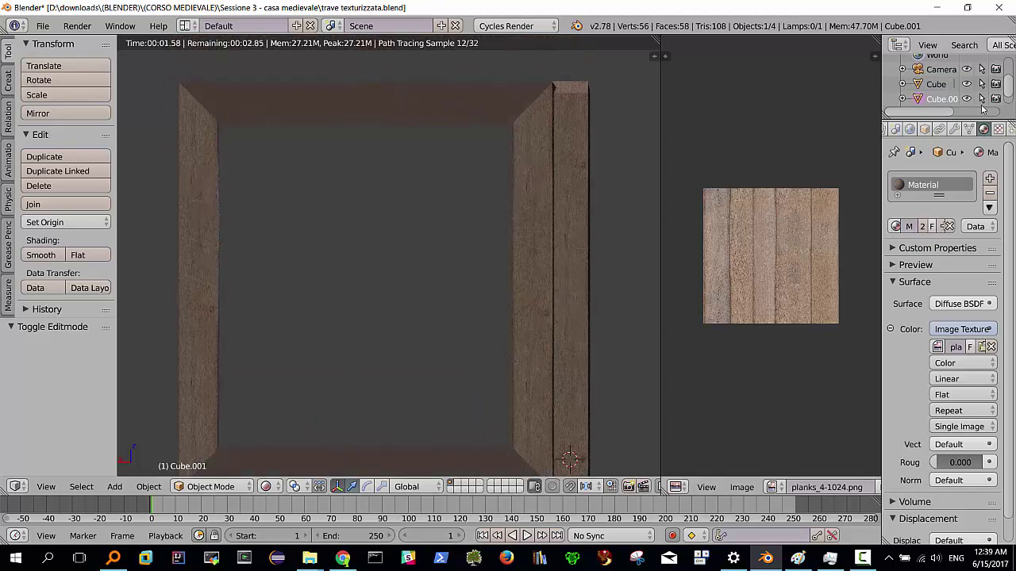
{"action": "left_click_drag", "start_coordinate": [1008, 89], "coordinate": [1009, 100]}
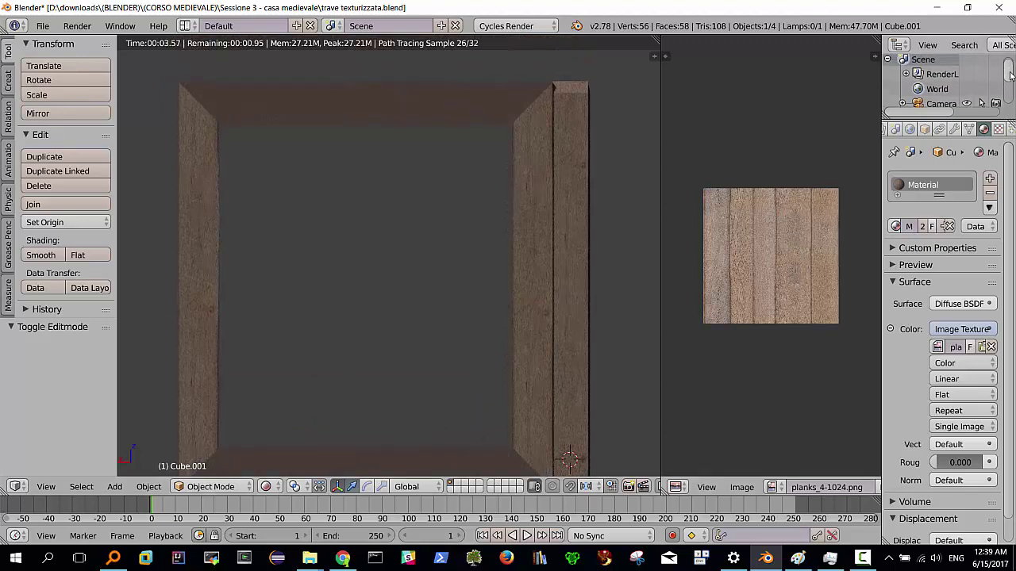
Select the sun lamp and switch the viewport to Material Preview shading
{"action": "left_click", "coordinate": [941, 99]}
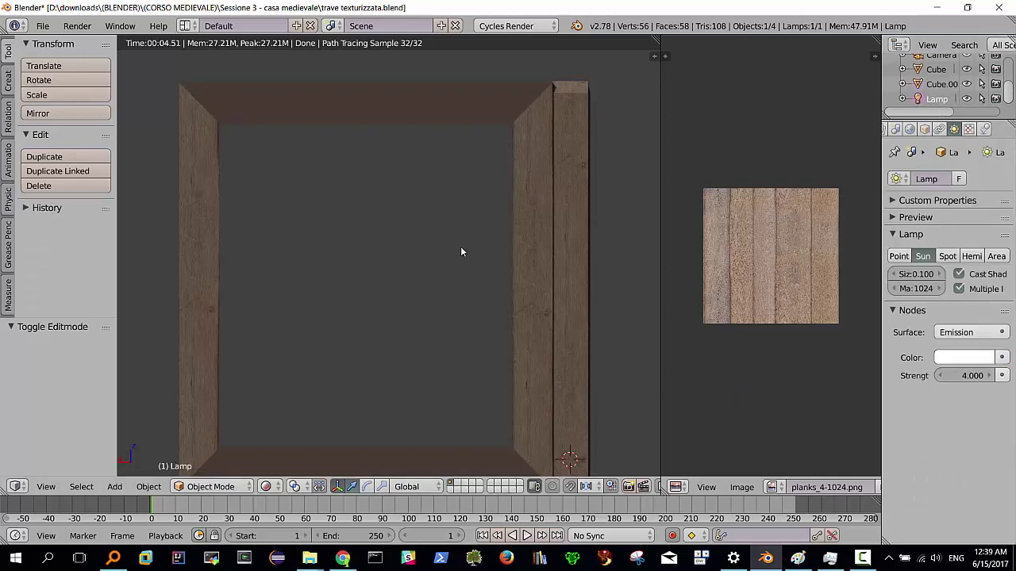
{"action": "scroll", "coordinate": [460, 242], "scroll_direction": "down", "scroll_amount": 2}
{"action": "scroll", "coordinate": [461, 241], "scroll_direction": "down", "scroll_amount": 2}
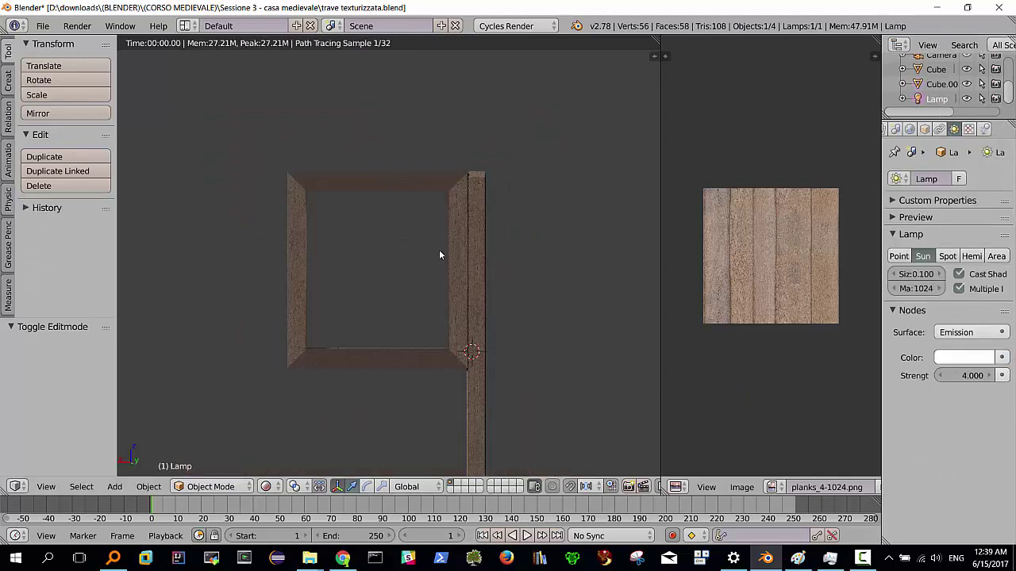
{"action": "middle_click_drag", "start_coordinate": [439, 249], "coordinate": [458, 262]}
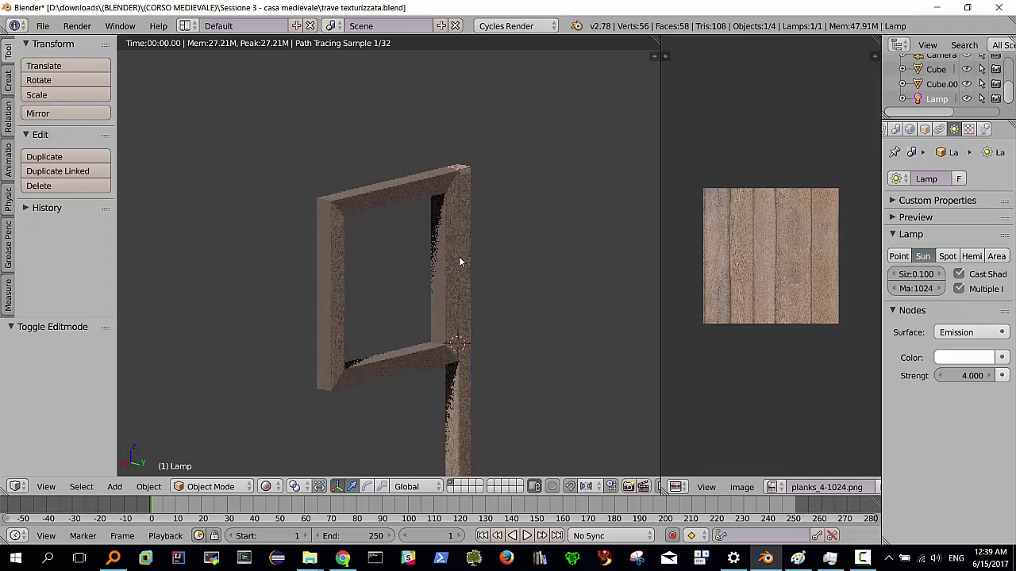
{"action": "left_click", "coordinate": [267, 486]}
{"action": "left_click", "coordinate": [289, 407]}
{"action": "scroll", "coordinate": [370, 291], "scroll_direction": "down", "scroll_amount": 2}
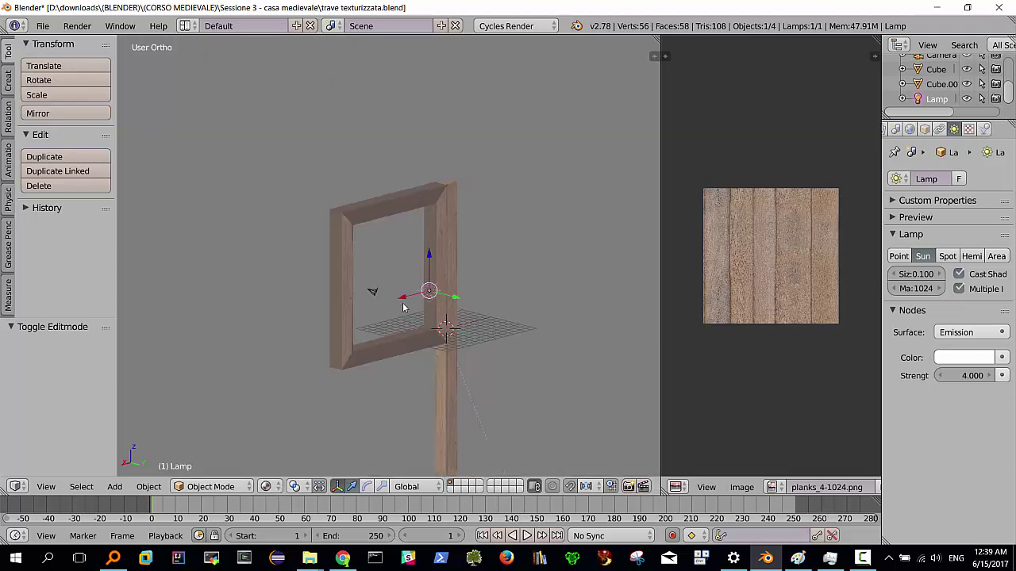
{"action": "scroll", "coordinate": [389, 297], "scroll_direction": "down", "scroll_amount": 2}
{"action": "scroll", "coordinate": [407, 307], "scroll_direction": "down", "scroll_amount": 2}
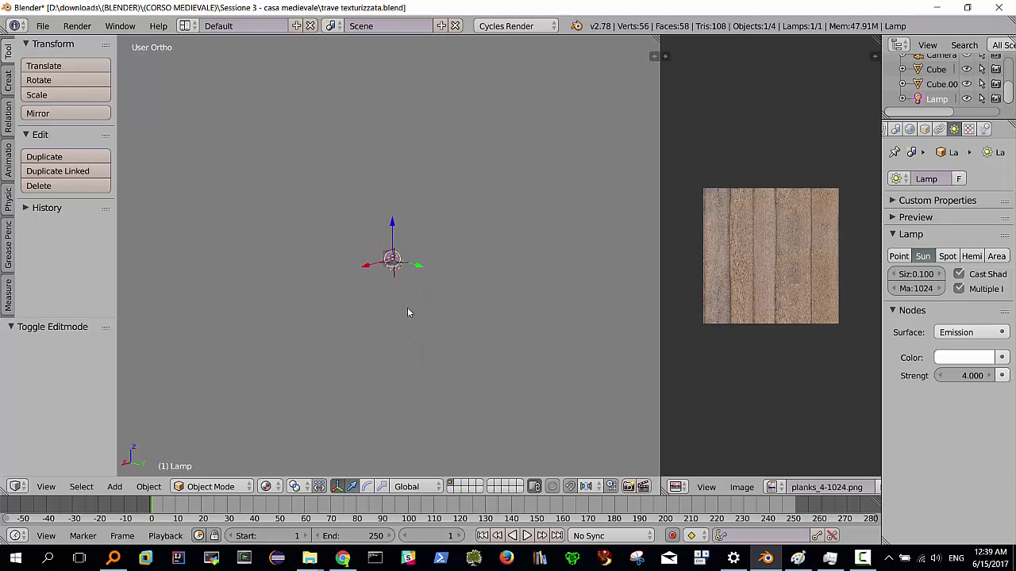
{"action": "scroll", "coordinate": [407, 313], "scroll_direction": "up", "scroll_amount": 5}
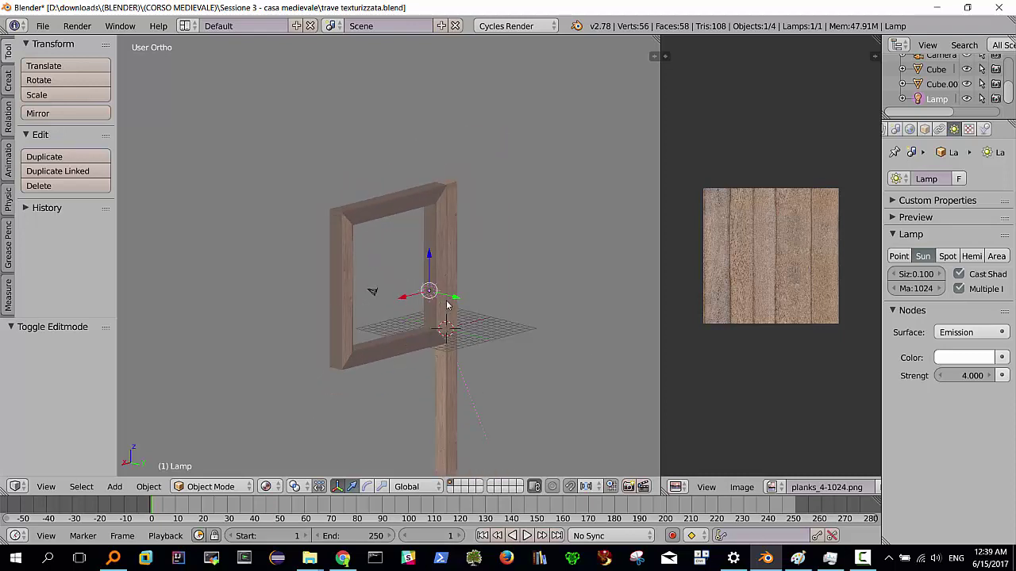
Move the sun lamp along Y and rotate it to about 45°
{"action": "left_click_drag", "start_coordinate": [455, 300], "coordinate": [559, 337]}
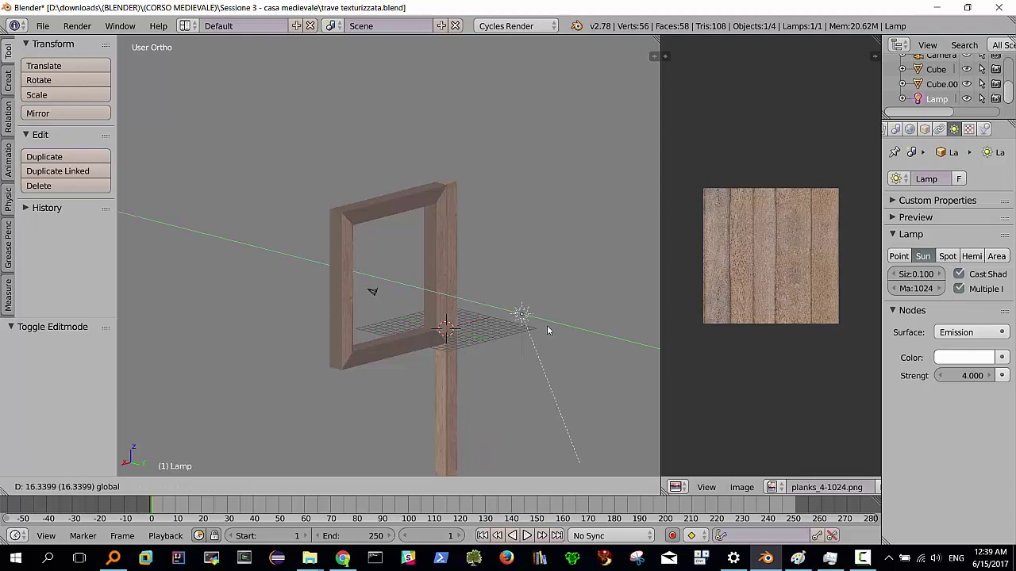
{"action": "mouse_move", "coordinate": [494, 339]}
{"action": "middle_mouse_down"}
{"action": "mouse_move", "coordinate": [538, 342]}
{"action": "mouse_move", "coordinate": [486, 344]}
{"action": "mouse_move", "coordinate": [508, 395]}
{"action": "middle_mouse_up"}
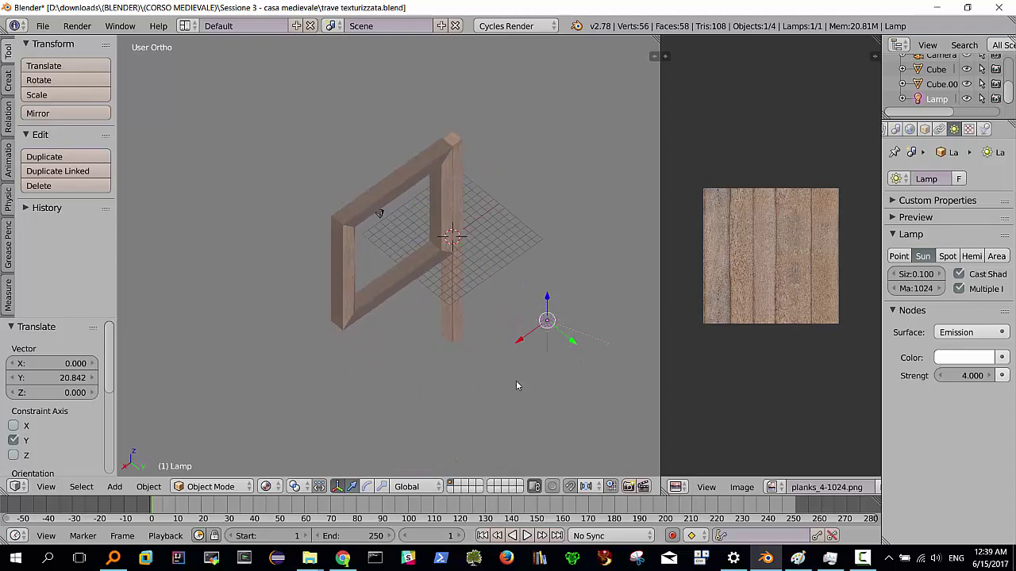
{"action": "key", "text": "r"}
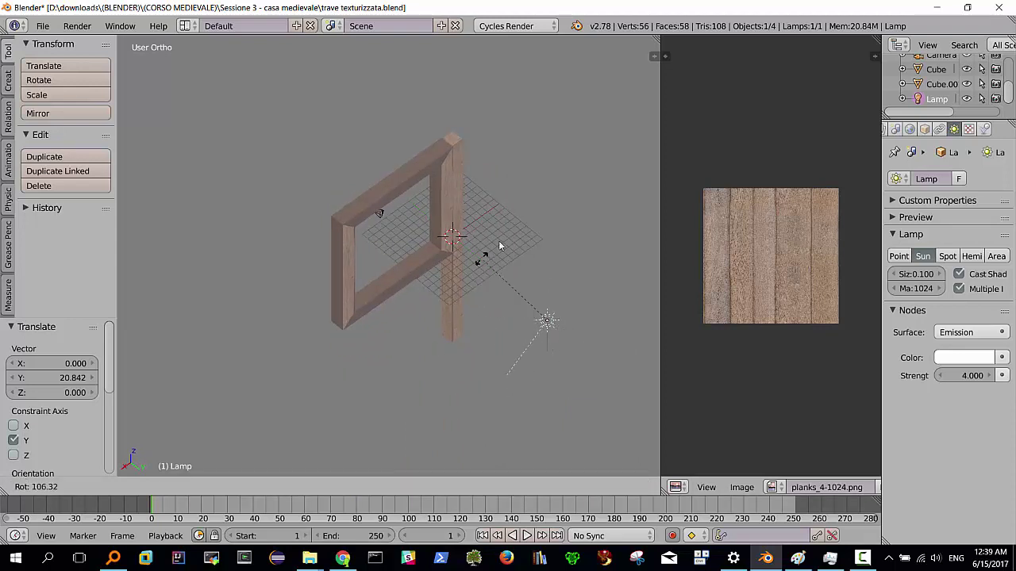
{"action": "left_click", "coordinate": [577, 223]}
{"action": "mouse_move", "coordinate": [577, 223]}
{"action": "middle_mouse_down"}
{"action": "mouse_move", "coordinate": [481, 309]}
{"action": "mouse_move", "coordinate": [481, 270]}
{"action": "mouse_move", "coordinate": [503, 262]}
{"action": "middle_mouse_up"}
{"action": "key", "text": "r"}
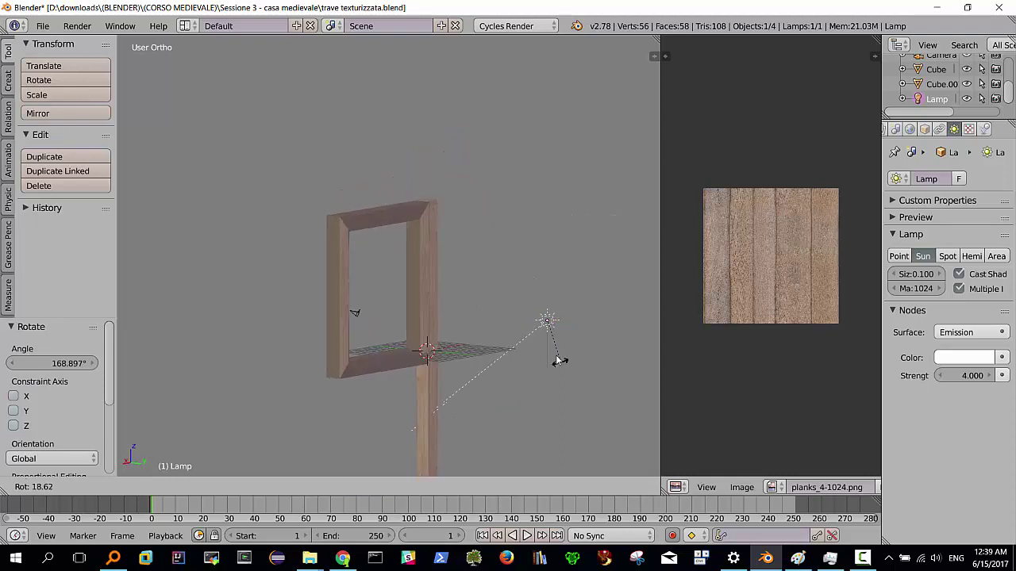
{"action": "left_click", "coordinate": [546, 344]}
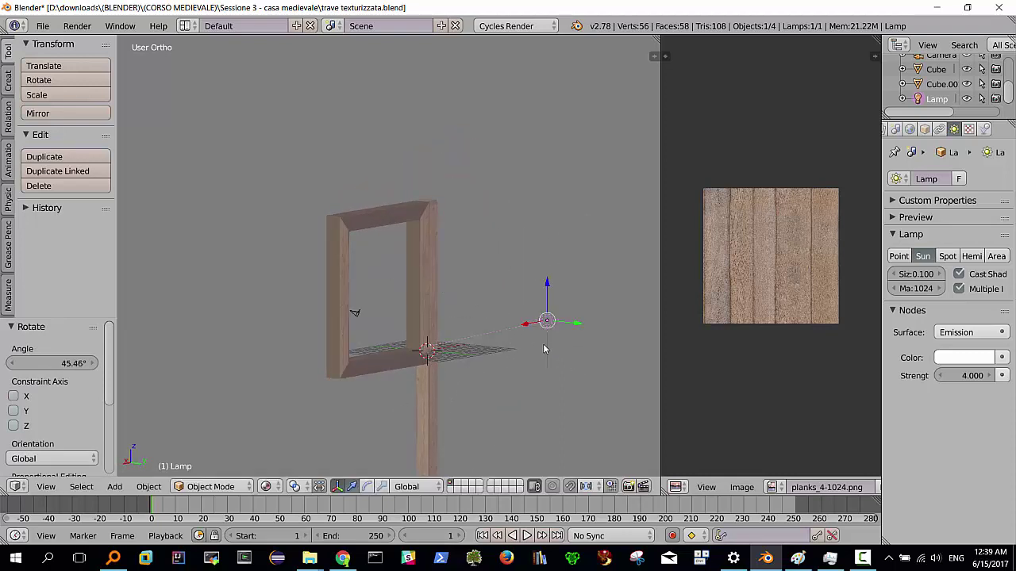
{"action": "mouse_move", "coordinate": [543, 344]}
{"action": "middle_mouse_down"}
{"action": "mouse_move", "coordinate": [442, 366]}
{"action": "mouse_move", "coordinate": [474, 370]}
{"action": "mouse_move", "coordinate": [458, 371]}
{"action": "middle_mouse_up"}
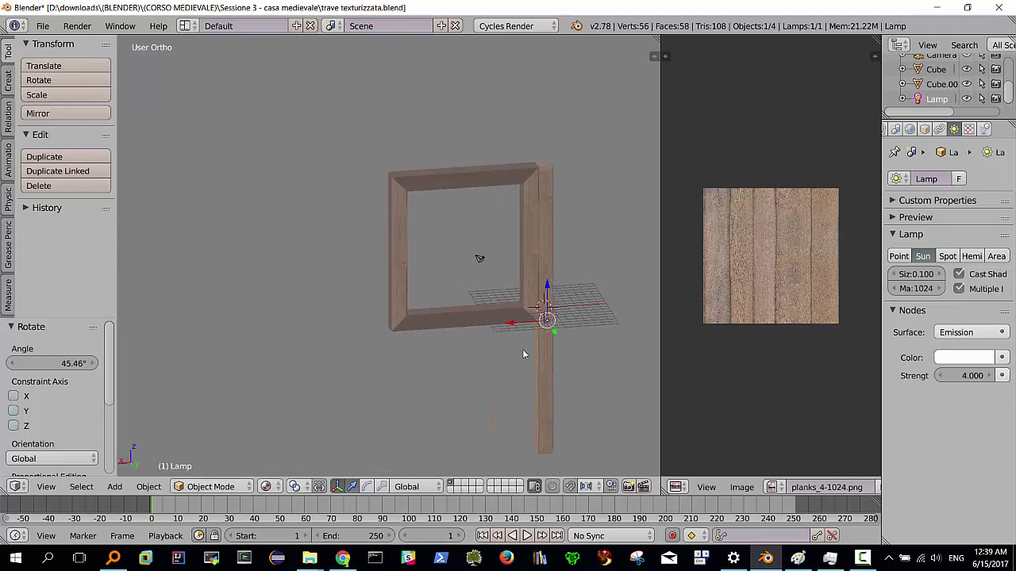
{"action": "scroll", "coordinate": [516, 342], "scroll_direction": "up", "scroll_amount": 2}
{"action": "scroll", "coordinate": [510, 333], "scroll_direction": "up", "scroll_amount": 1}
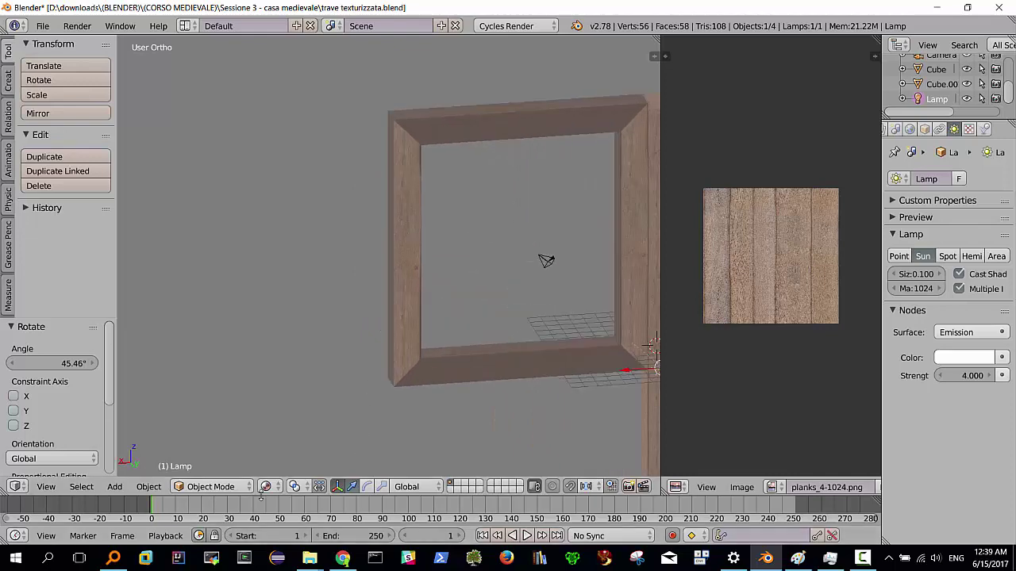
Check the frame's new lighting in Rendered shading, then return to Material Preview
{"action": "left_click", "coordinate": [267, 487]}
{"action": "left_click", "coordinate": [290, 391]}
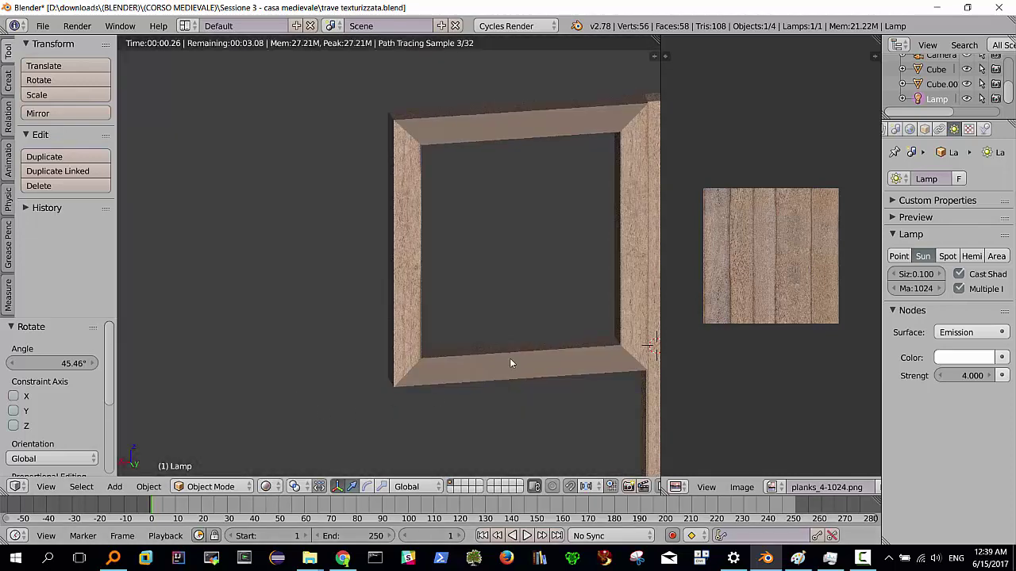
{"action": "middle_click_drag", "start_coordinate": [611, 318], "coordinate": [516, 317]}
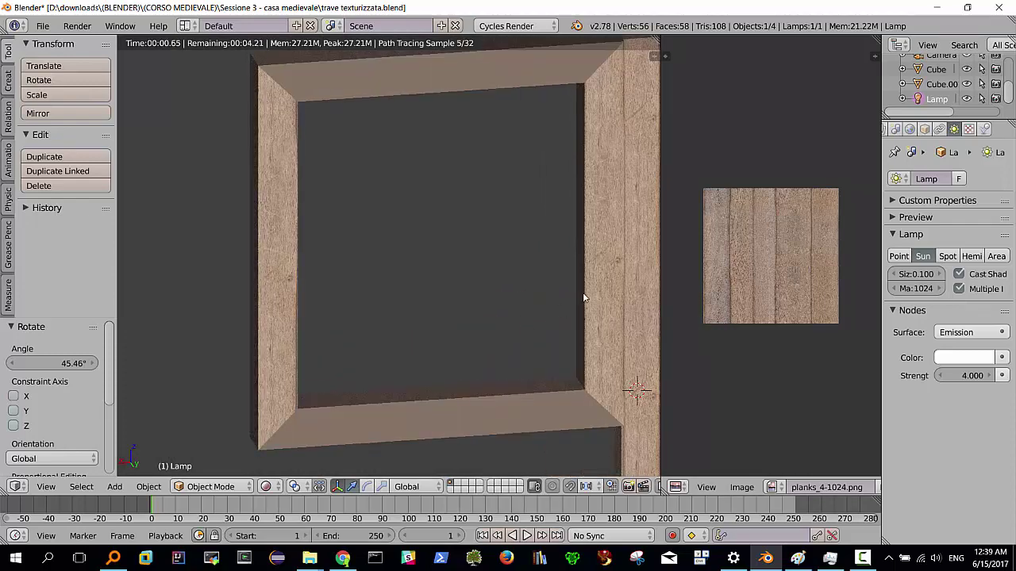
{"action": "mouse_move", "coordinate": [583, 297]}
{"action": "middle_mouse_down"}
{"action": "mouse_move", "coordinate": [548, 295]}
{"action": "mouse_move", "coordinate": [528, 309]}
{"action": "mouse_move", "coordinate": [539, 297]}
{"action": "middle_mouse_up"}
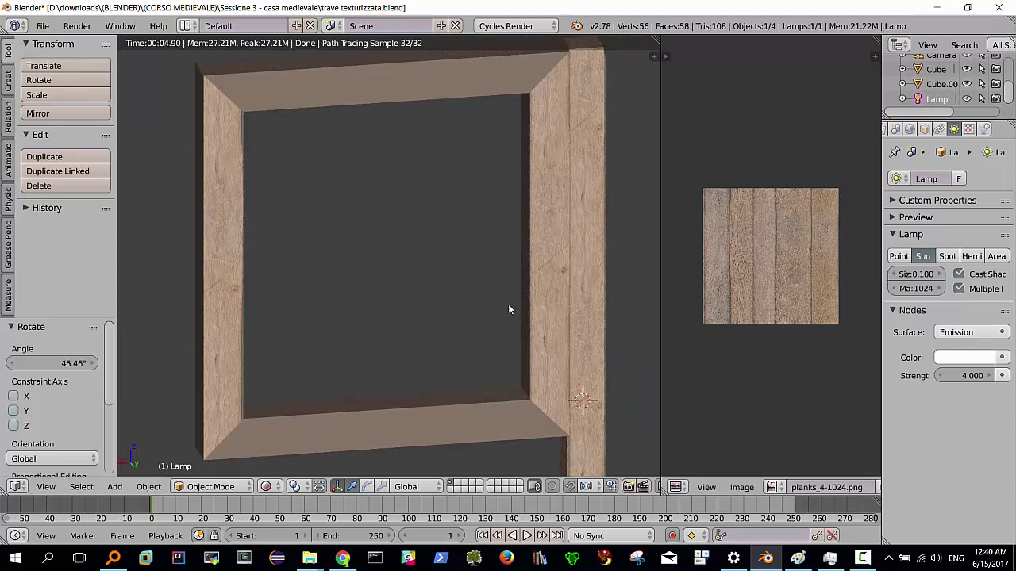
{"action": "left_click", "coordinate": [270, 487]}
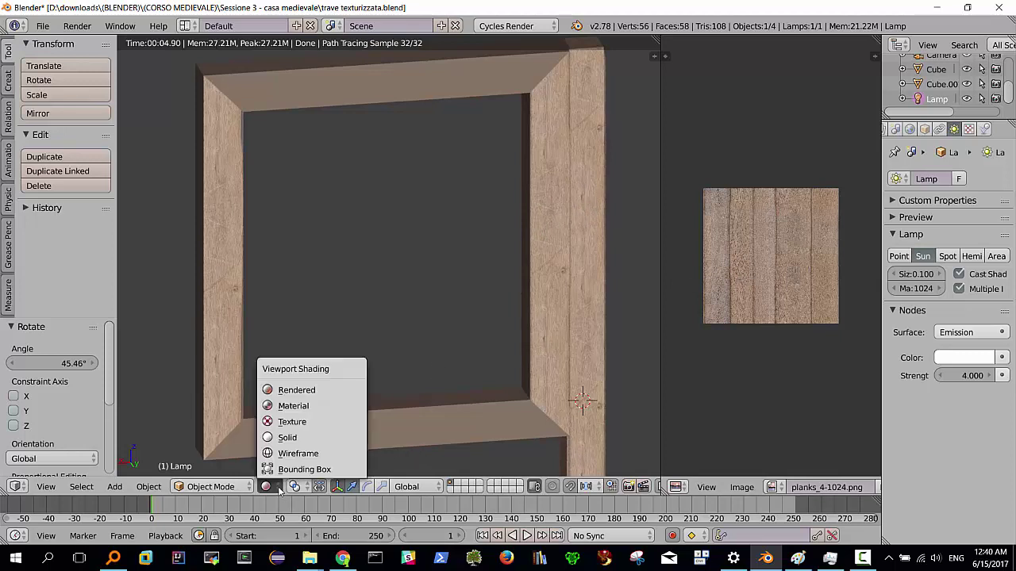
{"action": "left_click", "coordinate": [298, 406]}
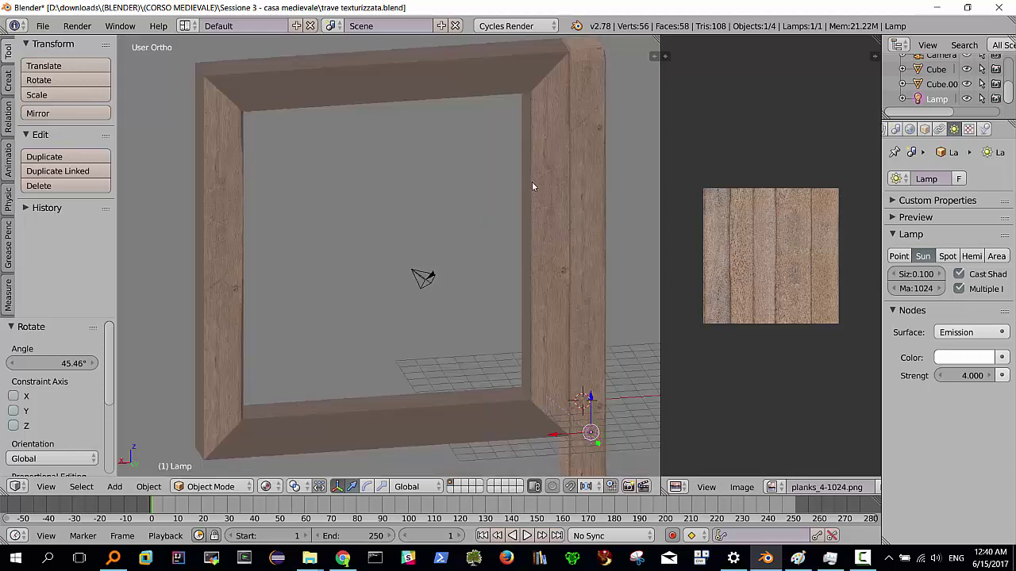
Shift all of the frame's UVs 0.160 along X on the planks image, back in Object Mode
{"action": "right_click", "coordinate": [544, 232]}
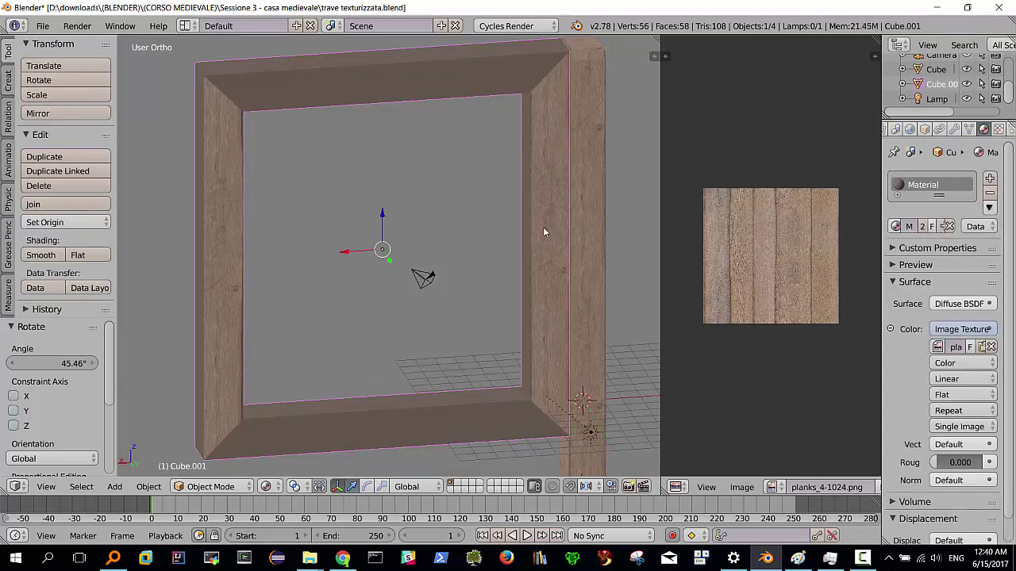
{"action": "key", "text": "Tab"}
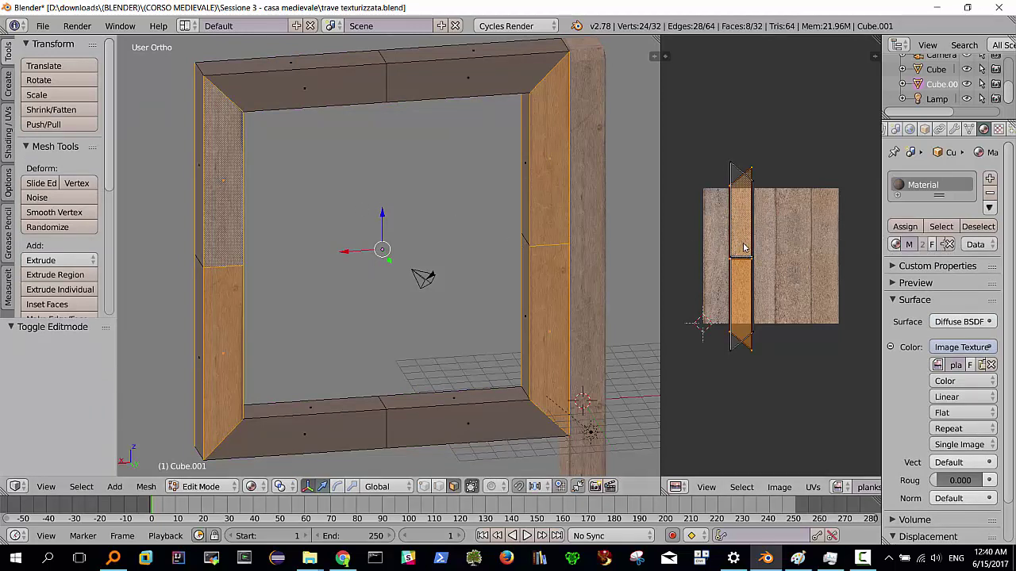
{"action": "key", "text": "a"}
{"action": "key", "text": "a"}
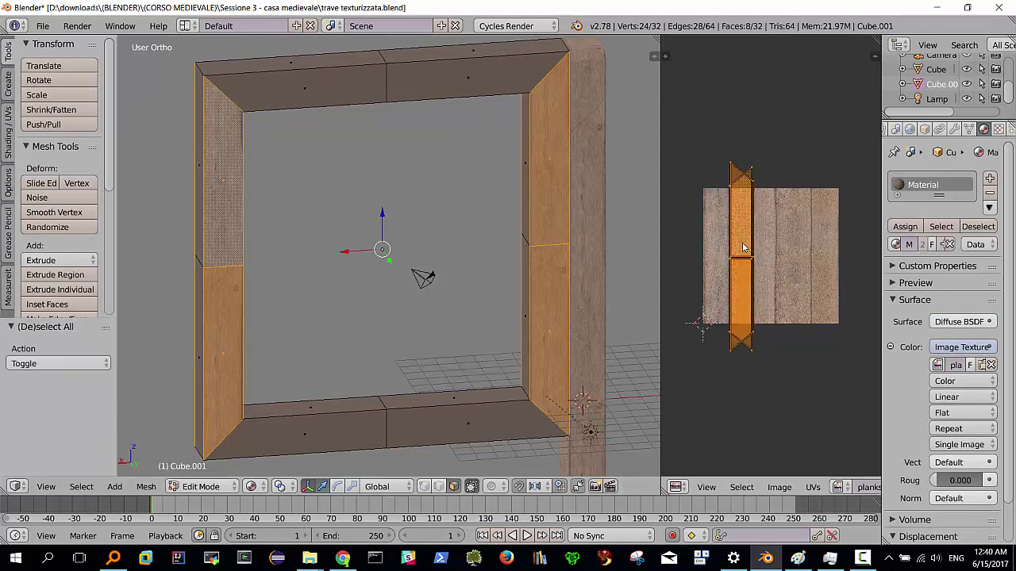
{"action": "key", "text": "g"}
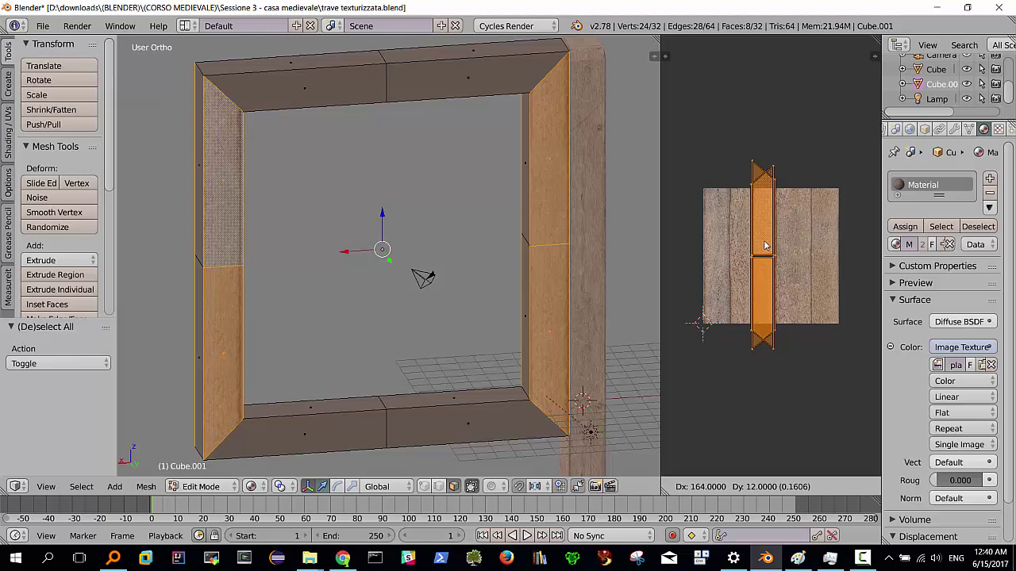
{"action": "left_click", "coordinate": [765, 246]}
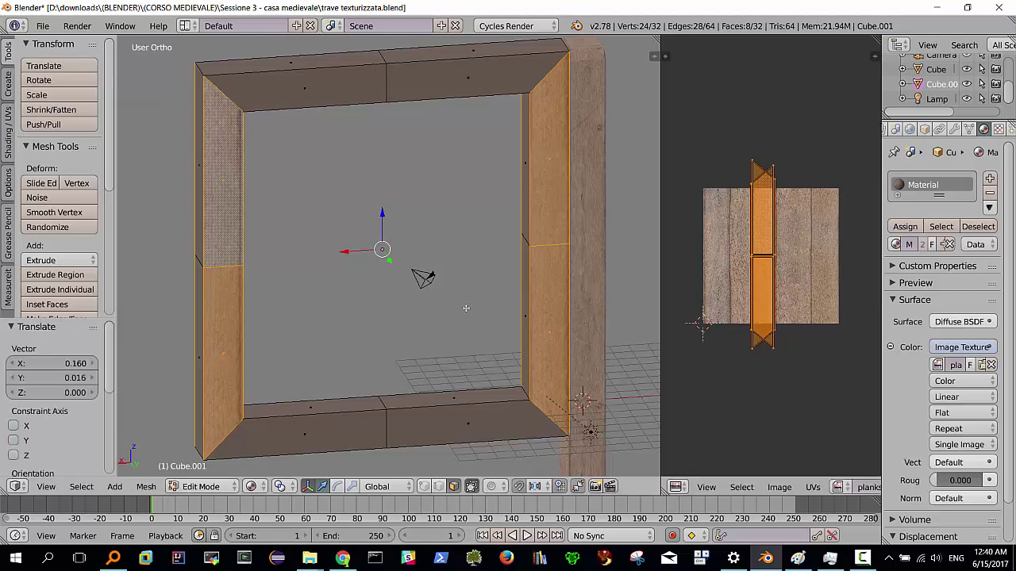
{"action": "key", "text": "Tab"}
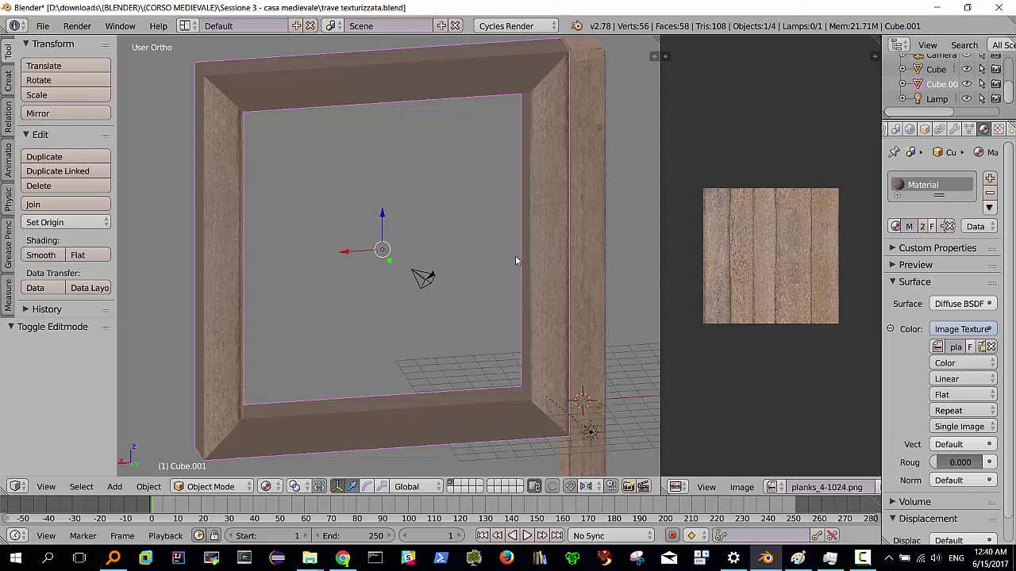
{"action": "scroll", "coordinate": [532, 279], "scroll_direction": "up", "scroll_amount": 1}
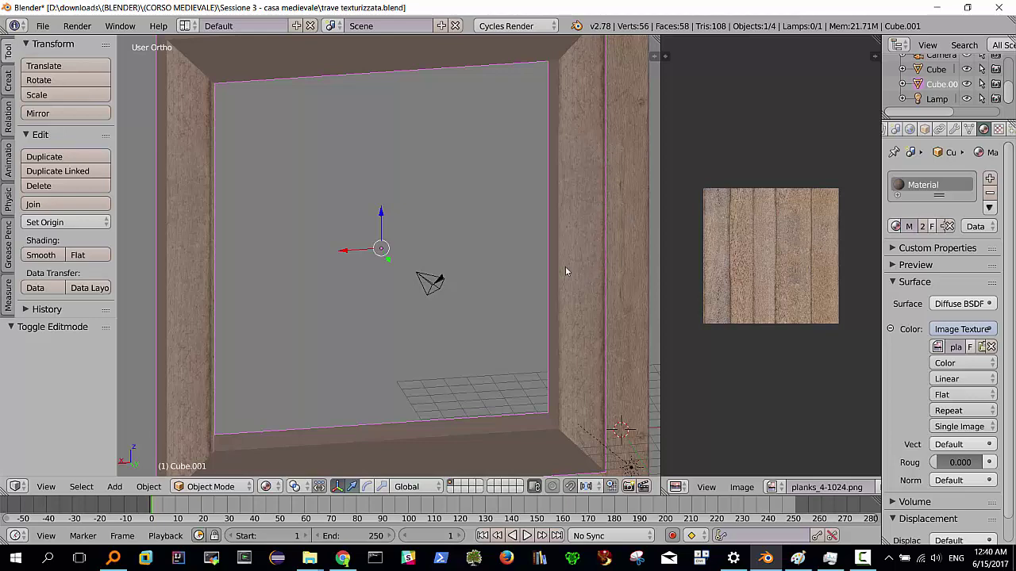
Re-enter Edit Mode, select the lower UV strip face, and zoom out to view the whole frame
{"action": "key", "text": "Tab"}
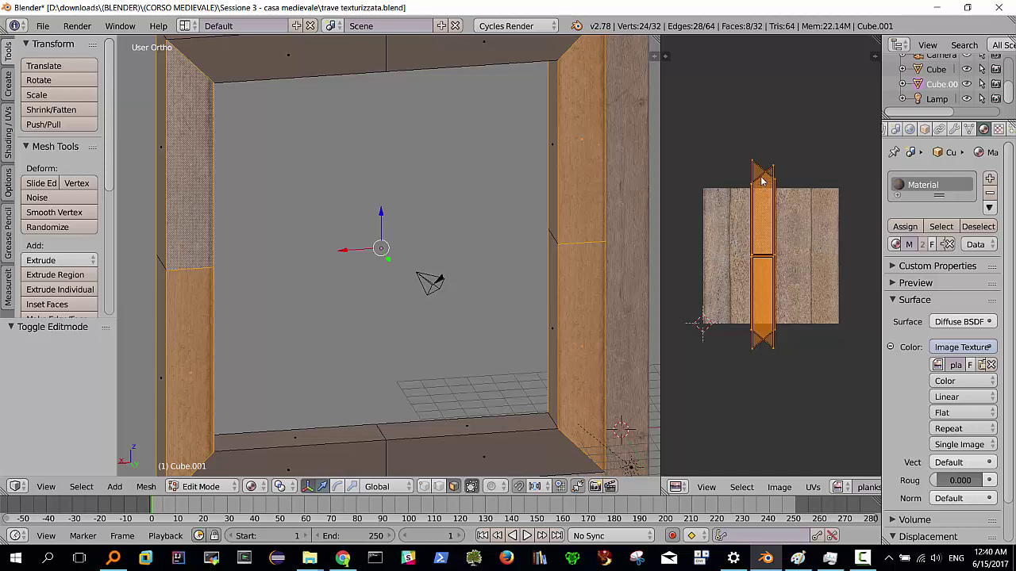
{"action": "key", "text": "a"}
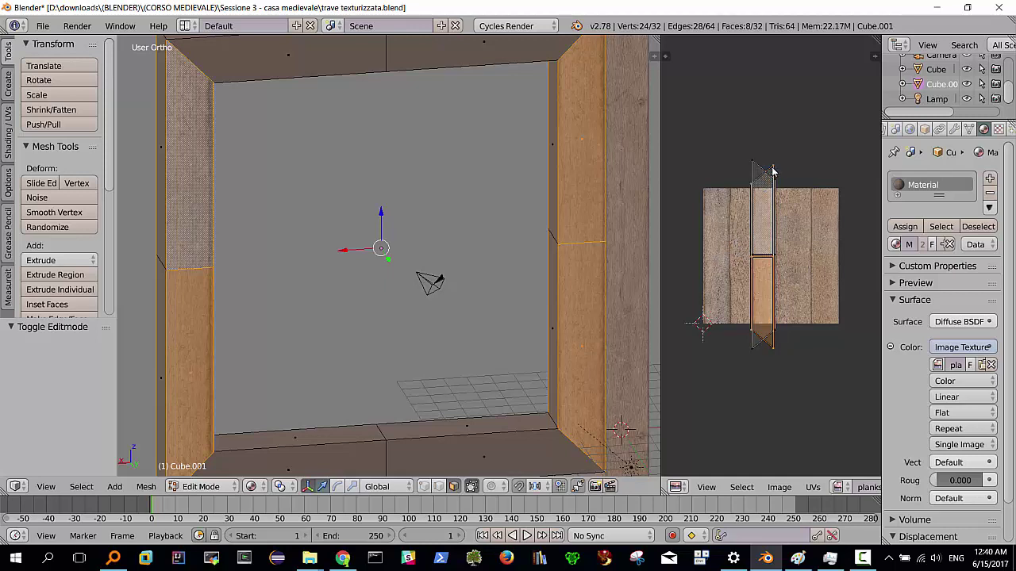
{"action": "right_click", "coordinate": [765, 202]}
{"action": "middle_click_drag", "start_coordinate": [766, 205], "coordinate": [765, 213]}
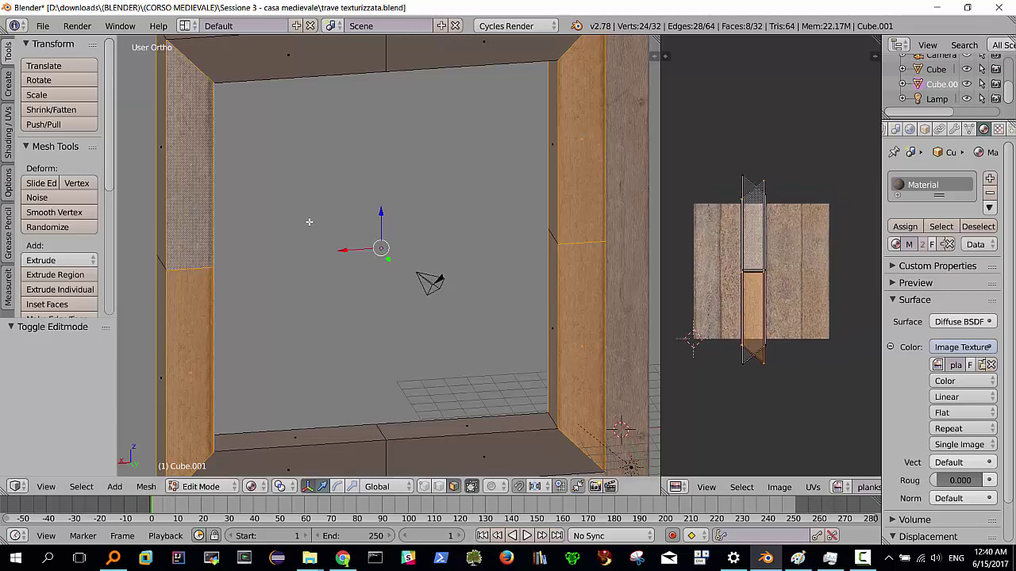
{"action": "middle_click_drag", "start_coordinate": [309, 222], "coordinate": [305, 226]}
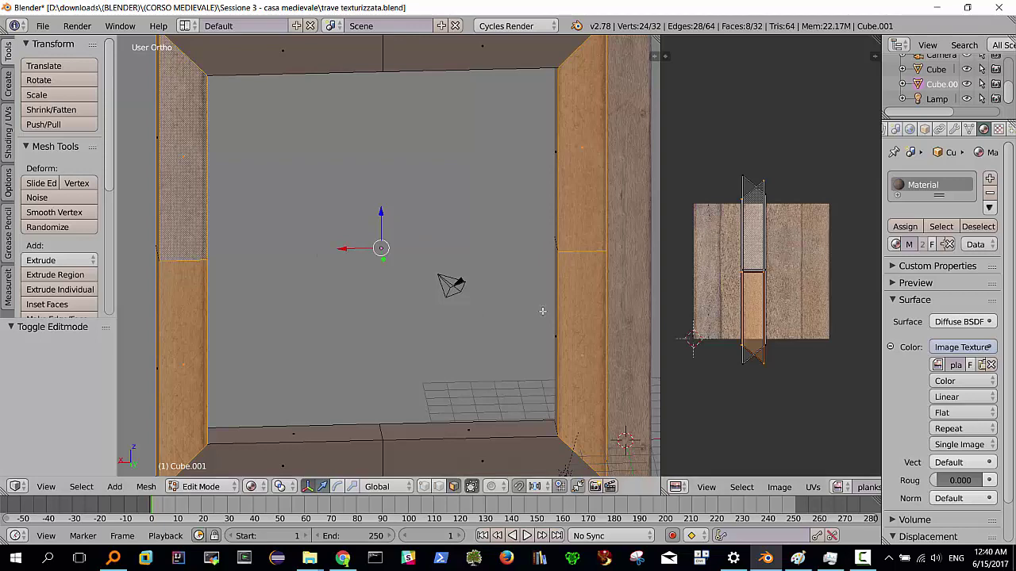
{"action": "scroll", "coordinate": [480, 333], "scroll_direction": "down", "scroll_amount": 3}
{"action": "mouse_move", "coordinate": [480, 333]}
{"action": "middle_mouse_down"}
{"action": "mouse_move", "coordinate": [416, 313]}
{"action": "mouse_move", "coordinate": [383, 317]}
{"action": "middle_mouse_up"}
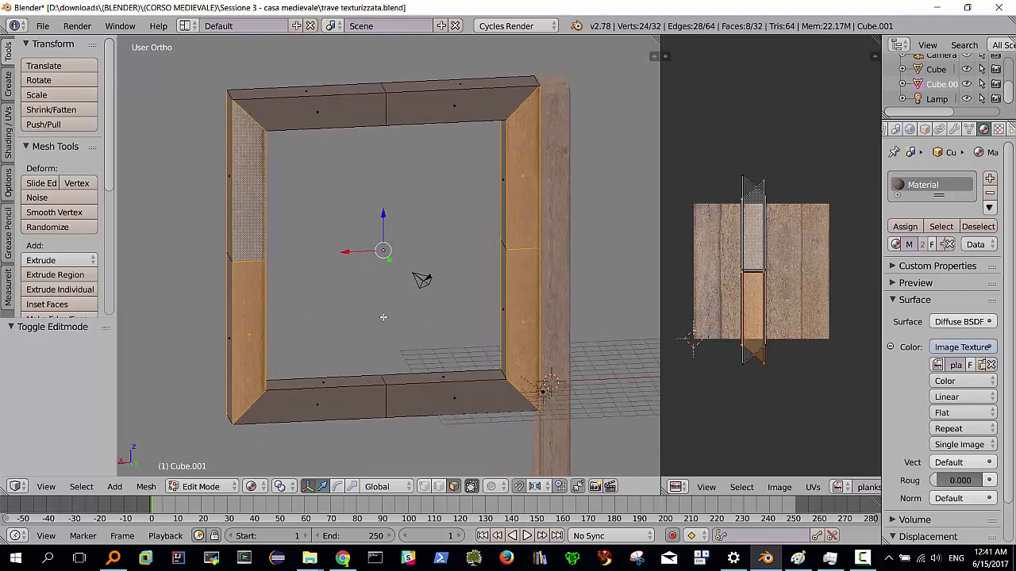
From the back view, select the four top and bottom beam faces
{"action": "key", "text": "ctrl+KP_3"}
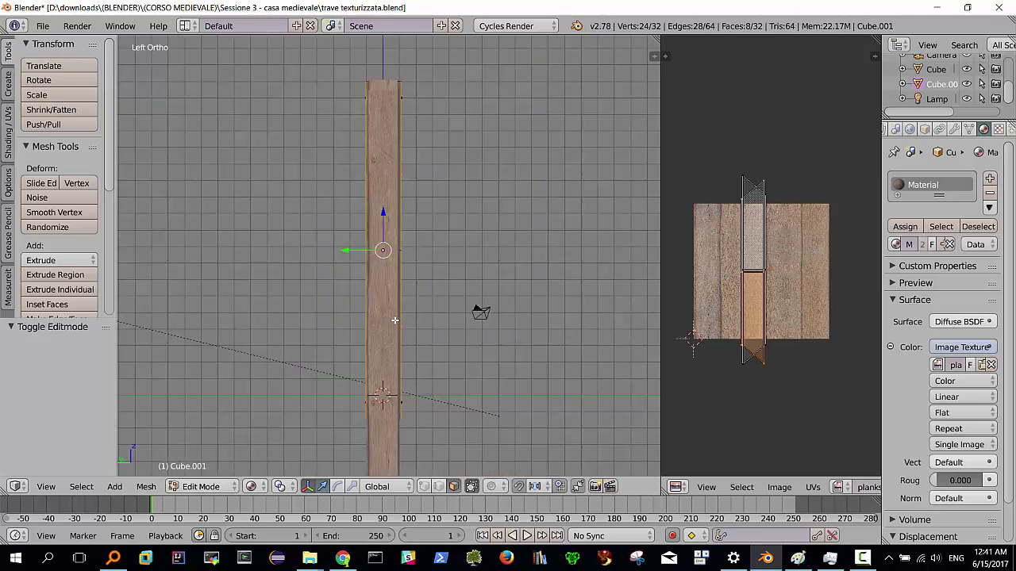
{"action": "key", "text": "KP_3"}
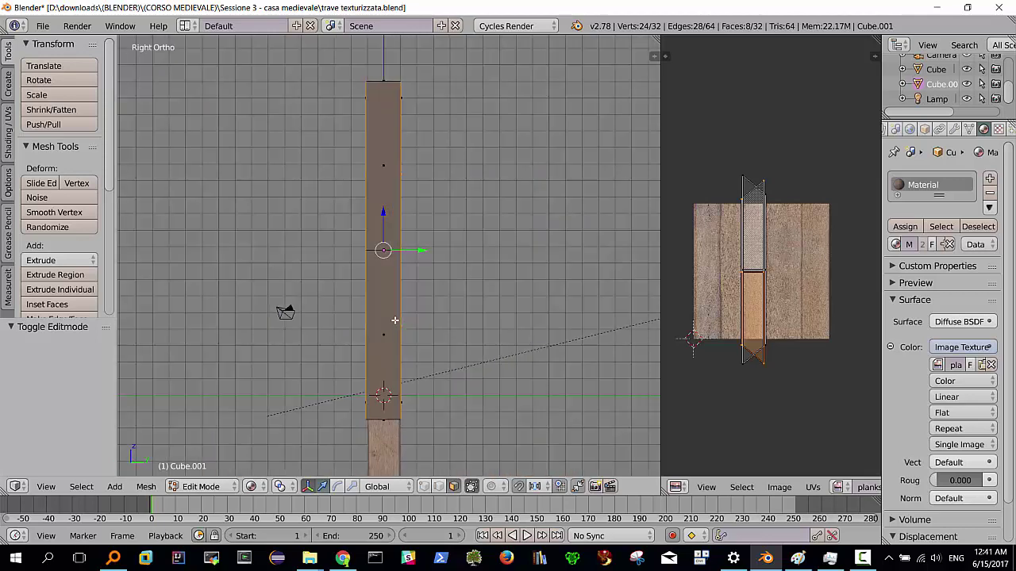
{"action": "key", "text": "ctrl+KP_1"}
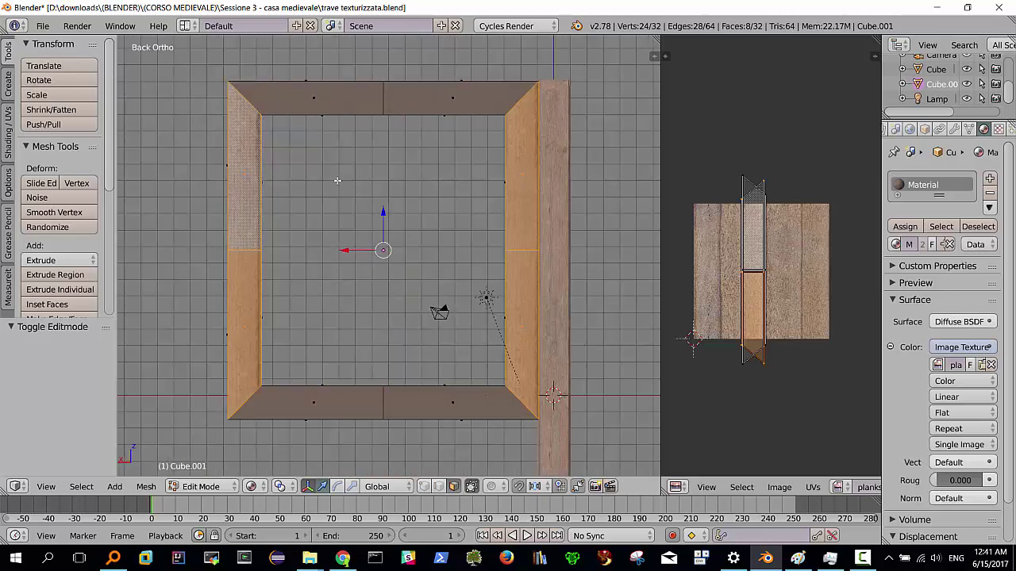
{"action": "right_click", "coordinate": [328, 101]}
{"action": "right_click", "coordinate": [428, 104], "text": "shift"}
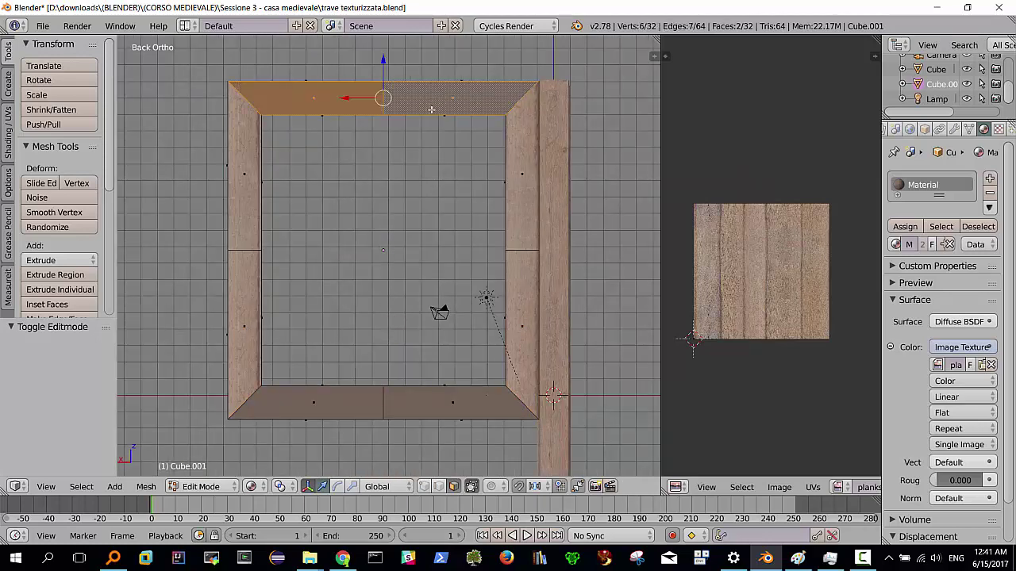
{"action": "right_click", "coordinate": [332, 390], "text": "shift"}
{"action": "right_click", "coordinate": [403, 387], "text": "shift"}
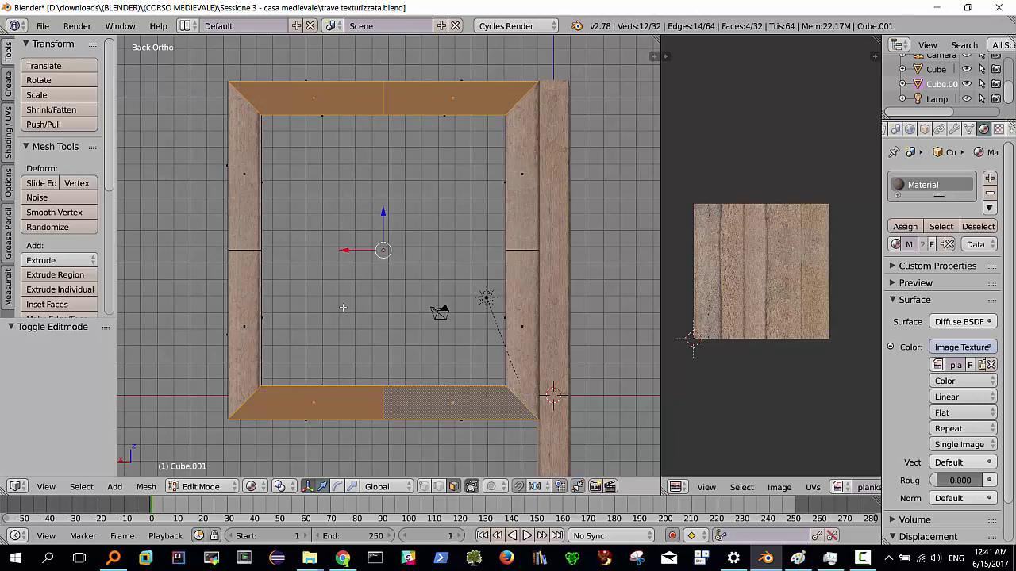
Add the other side's four top and bottom beam faces, ending in back view
{"action": "middle_click_drag", "start_coordinate": [343, 307], "coordinate": [337, 109]}
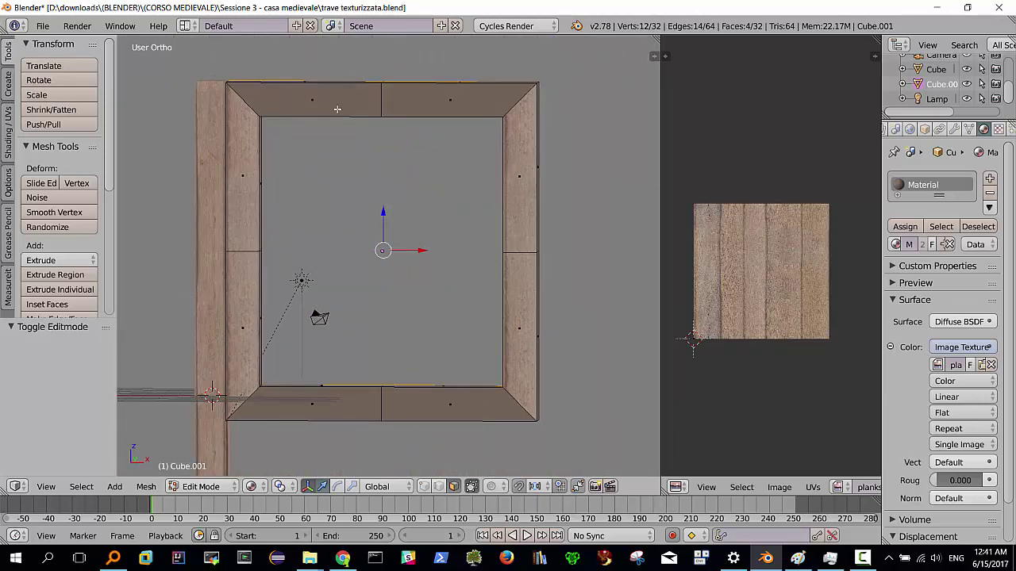
{"action": "right_click", "coordinate": [329, 101], "text": "shift"}
{"action": "right_click", "coordinate": [429, 108], "text": "shift"}
{"action": "right_click", "coordinate": [329, 399], "text": "shift"}
{"action": "right_click", "coordinate": [424, 401], "text": "shift"}
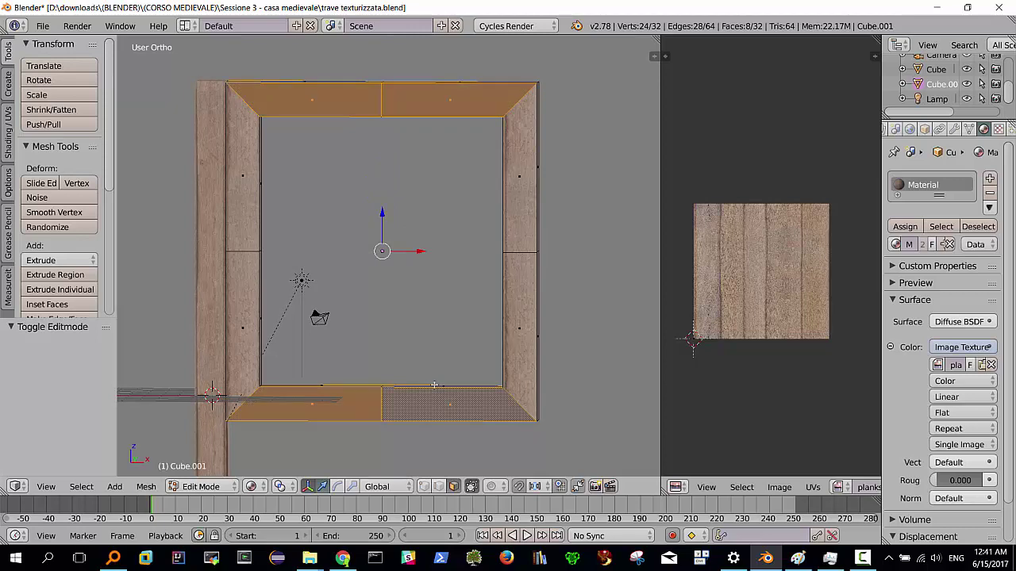
{"action": "key", "text": "ctrl+KP_1"}
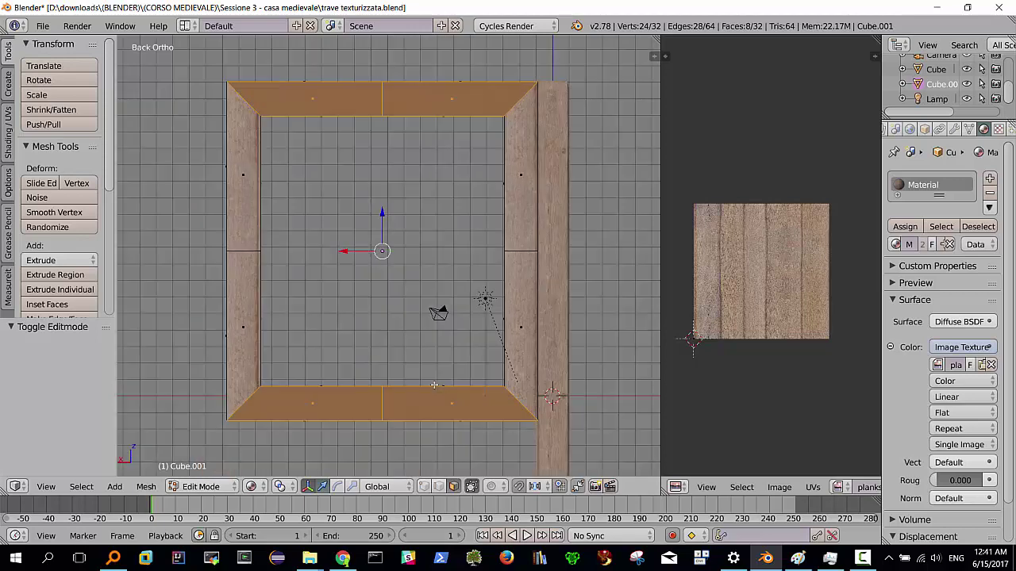
Project the beam UVs from the back view and rotate them 90° onto the planks
{"action": "key", "text": "u"}
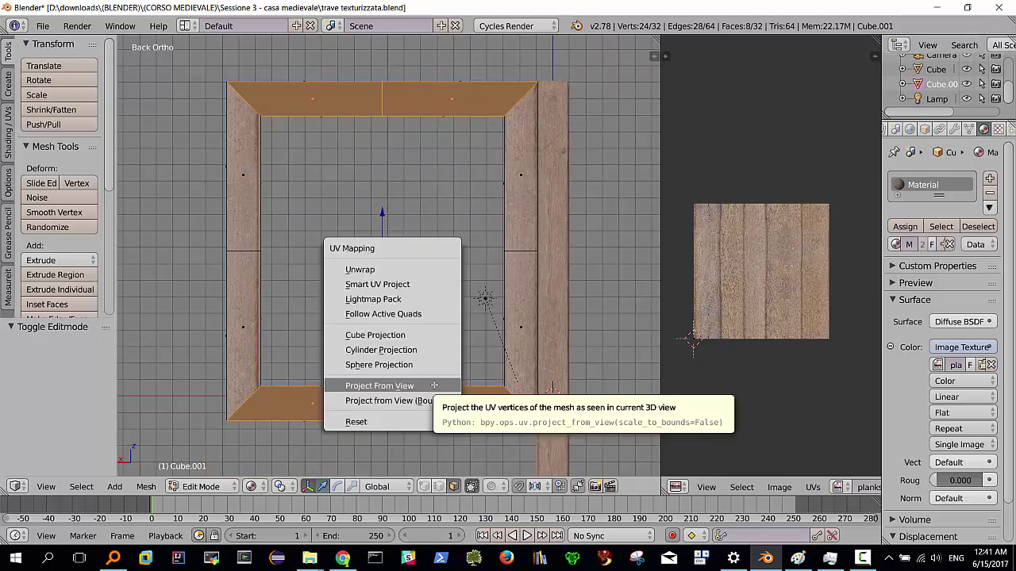
{"action": "left_click", "coordinate": [379, 386]}
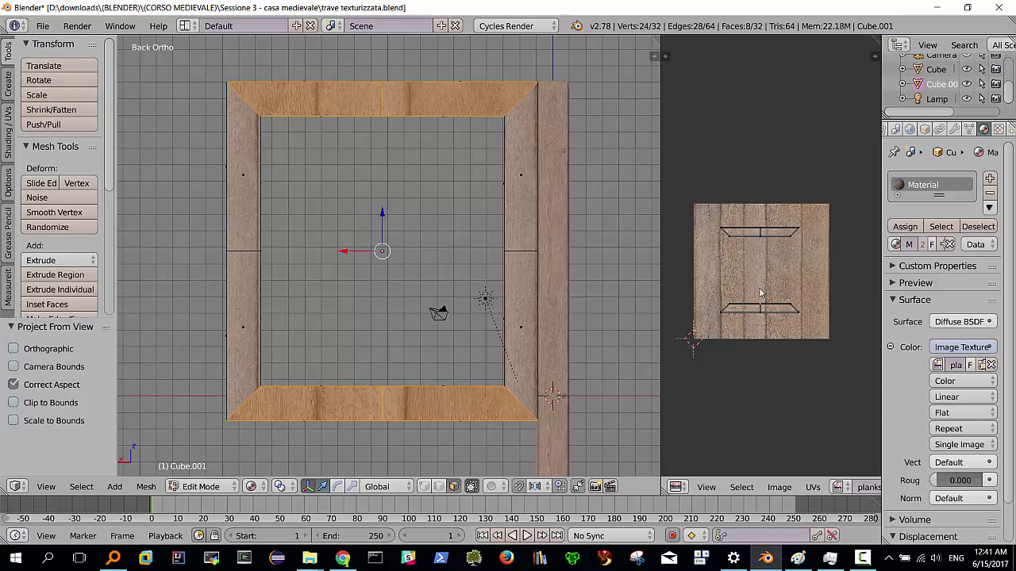
{"action": "type", "text": "ar"}
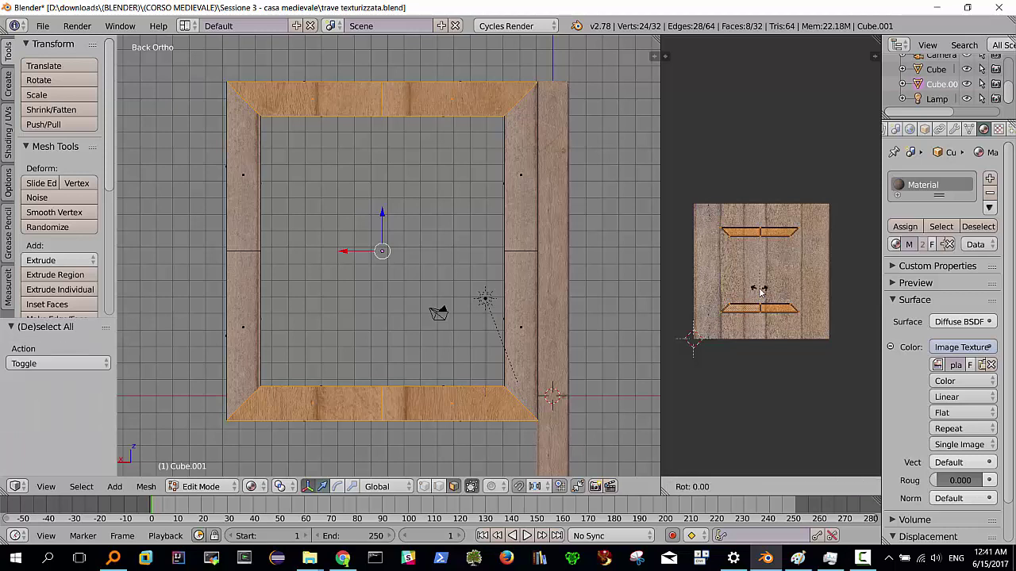
{"action": "type", "text": "90"}
{"action": "key", "text": "Return"}
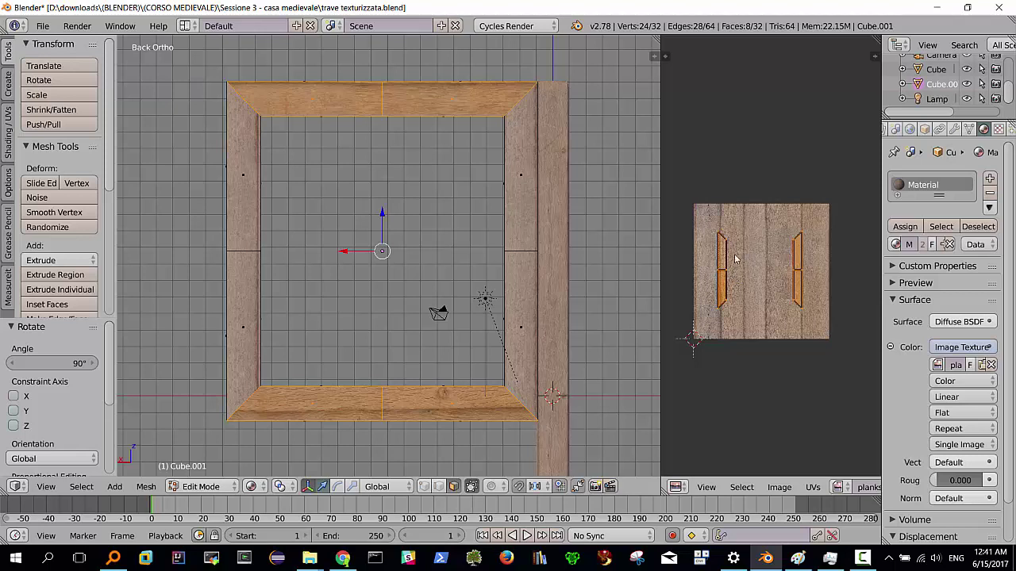
Box-select the left UV island, shift it right and widen it to 2.282 along X
{"action": "key", "text": "a"}
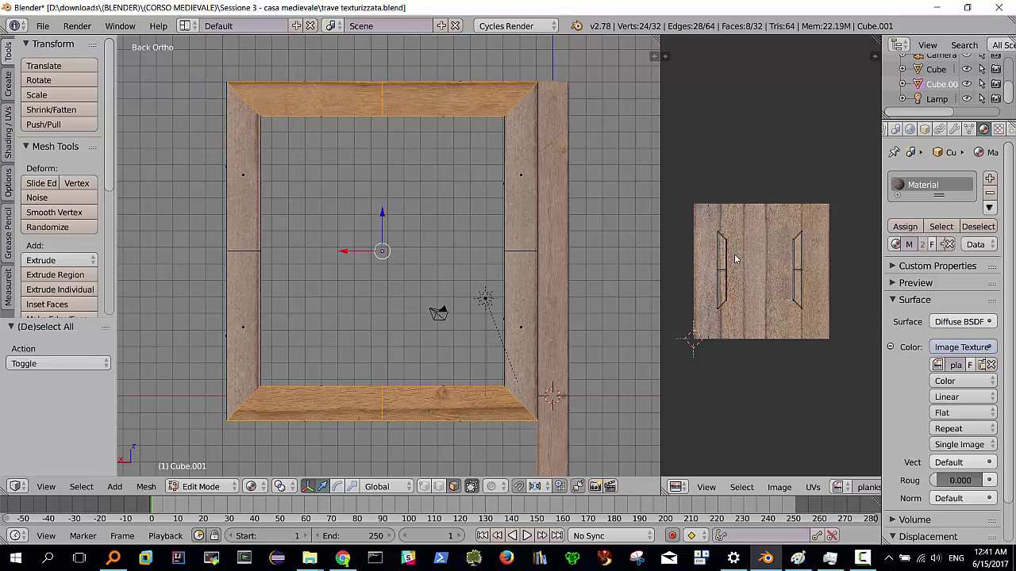
{"action": "key", "text": "b"}
{"action": "left_click_drag", "start_coordinate": [704, 227], "coordinate": [736, 329]}
{"action": "key", "text": "g"}
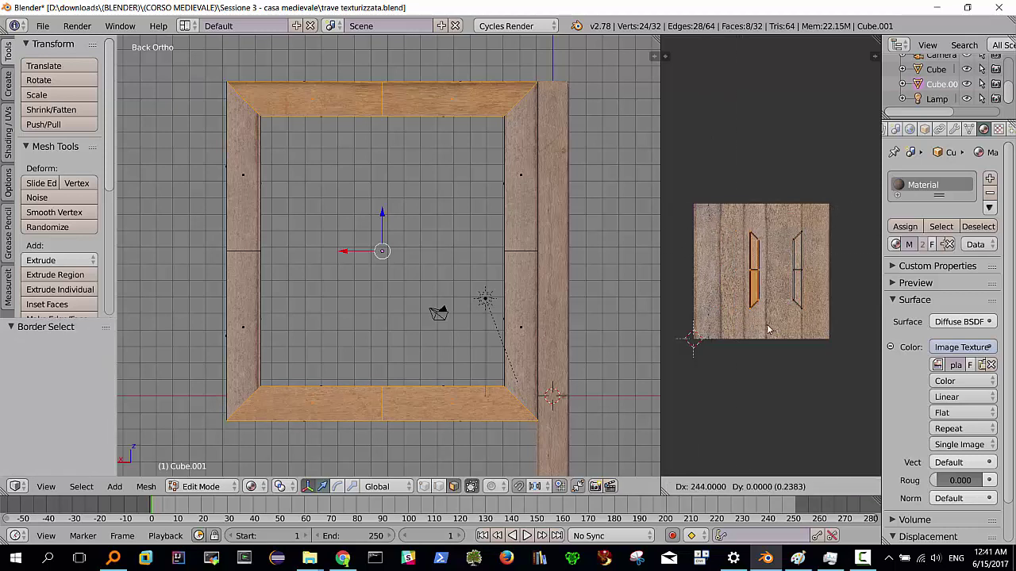
{"action": "left_click", "coordinate": [768, 329]}
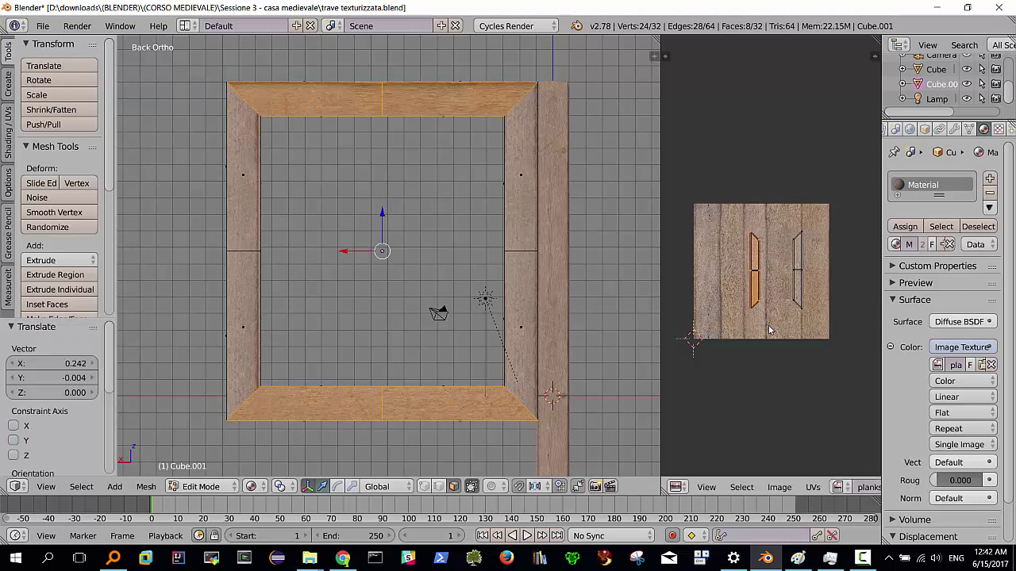
{"action": "key", "text": "s"}
{"action": "key", "text": "x"}
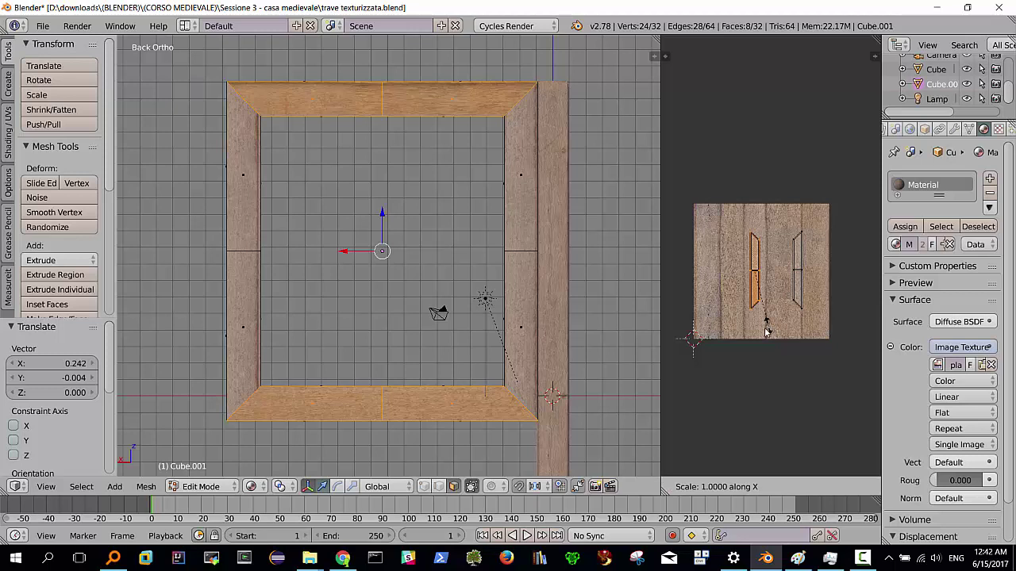
{"action": "left_click", "coordinate": [671, 367]}
Stretch the left UV island vertically to 2.192 and move it upward
{"action": "key", "text": "s"}
{"action": "key", "text": "y"}
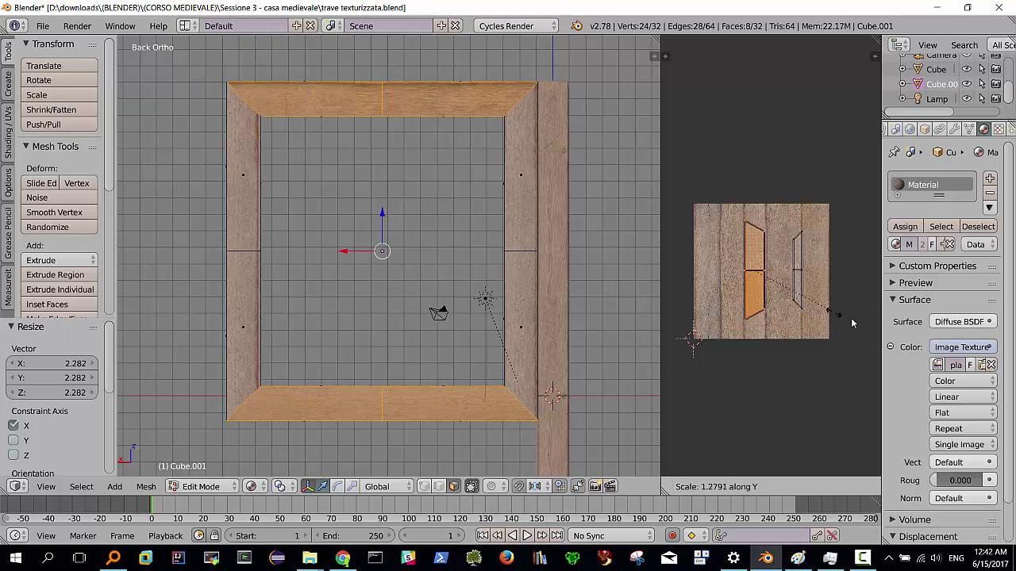
{"action": "left_click", "coordinate": [677, 337]}
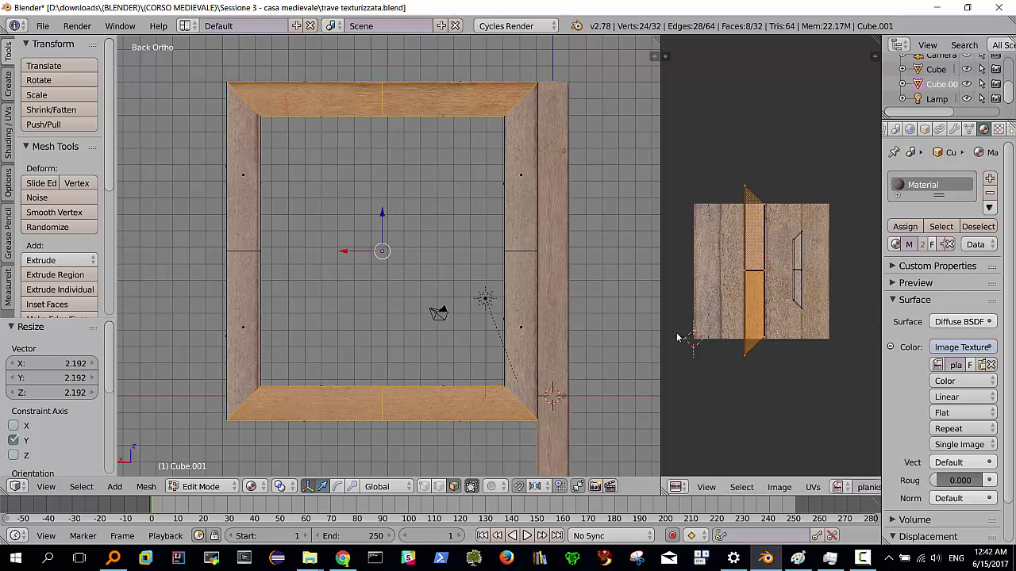
{"action": "key", "text": "g"}
{"action": "right_click", "coordinate": [557, 321]}
{"action": "key", "text": "g"}
{"action": "key", "text": "y"}
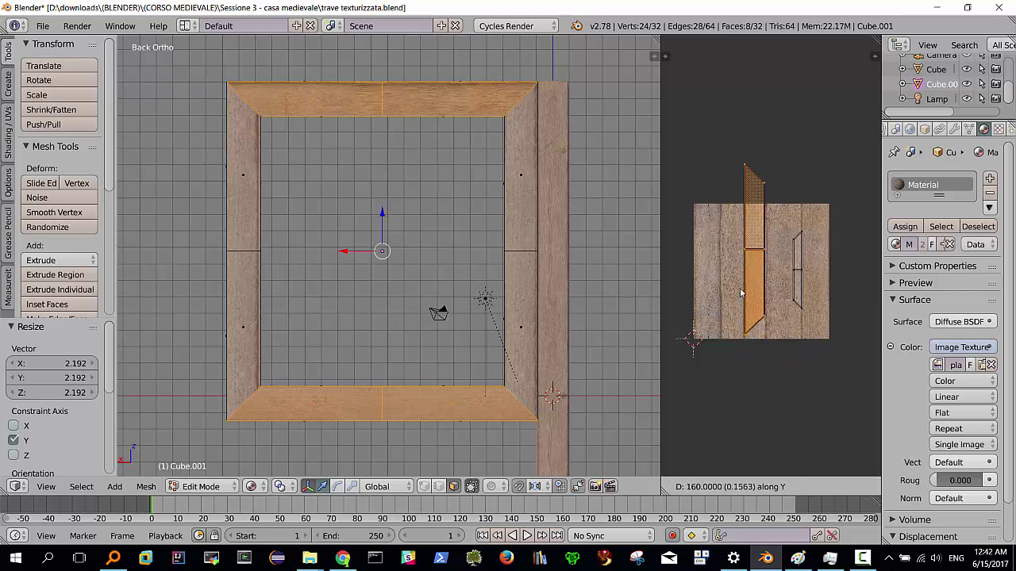
{"action": "left_click", "coordinate": [741, 280]}
Move the right UV island left and down, widen it to 2.208 and stretch it vertically
{"action": "key", "text": "a"}
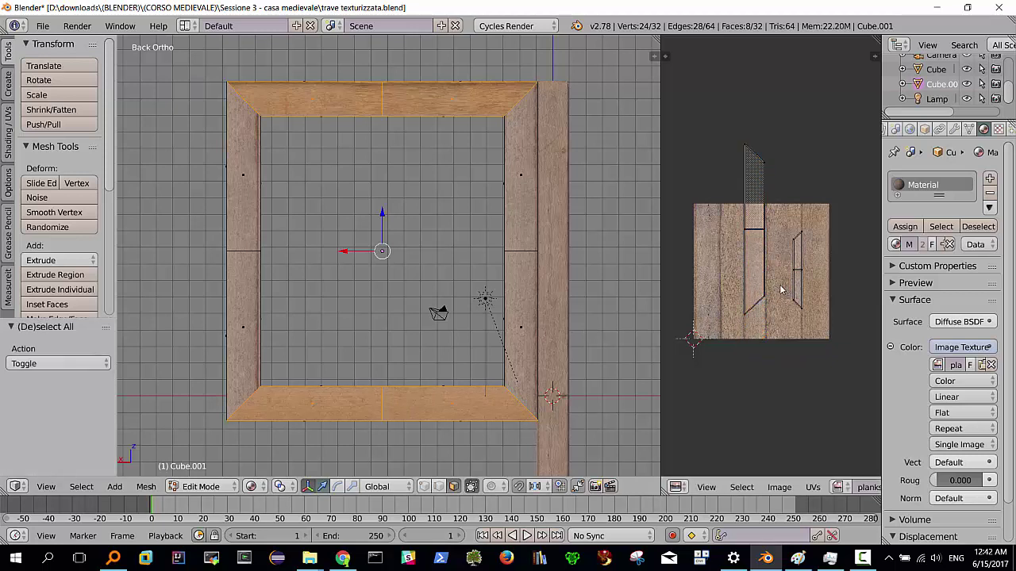
{"action": "key", "text": "b"}
{"action": "left_click_drag", "start_coordinate": [782, 214], "coordinate": [813, 329]}
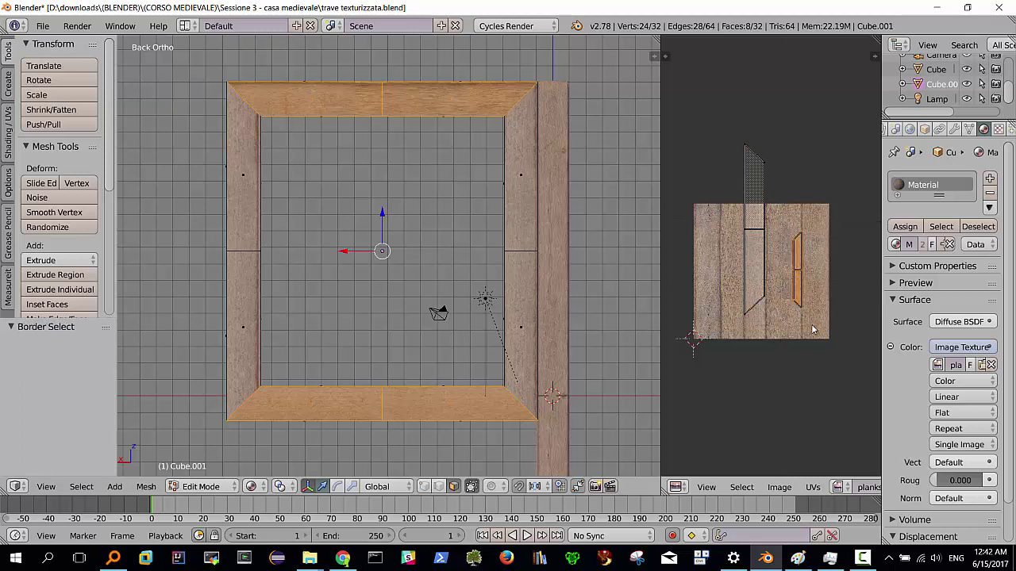
{"action": "key", "text": "g"}
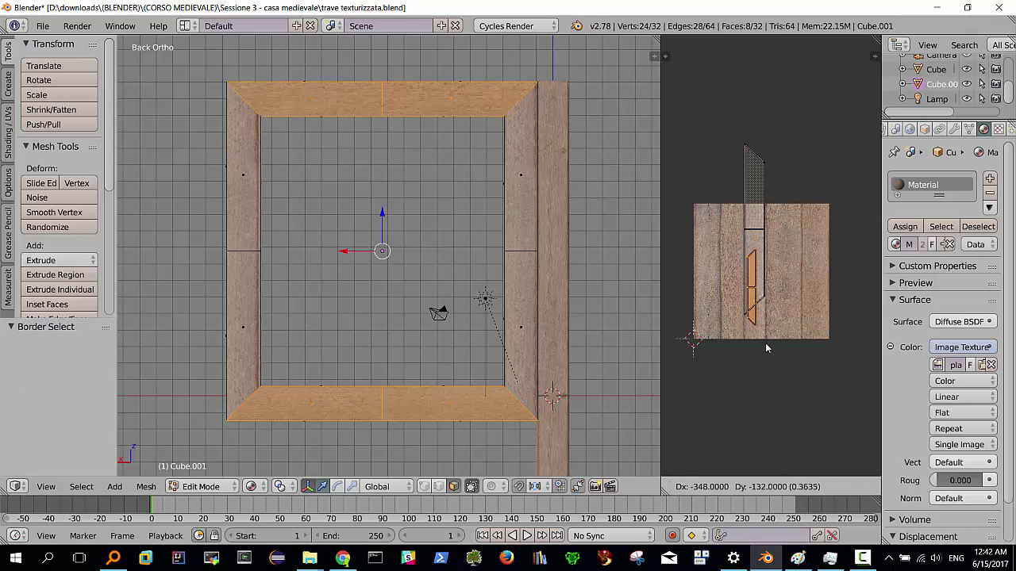
{"action": "left_click", "coordinate": [768, 351]}
{"action": "key", "text": "s"}
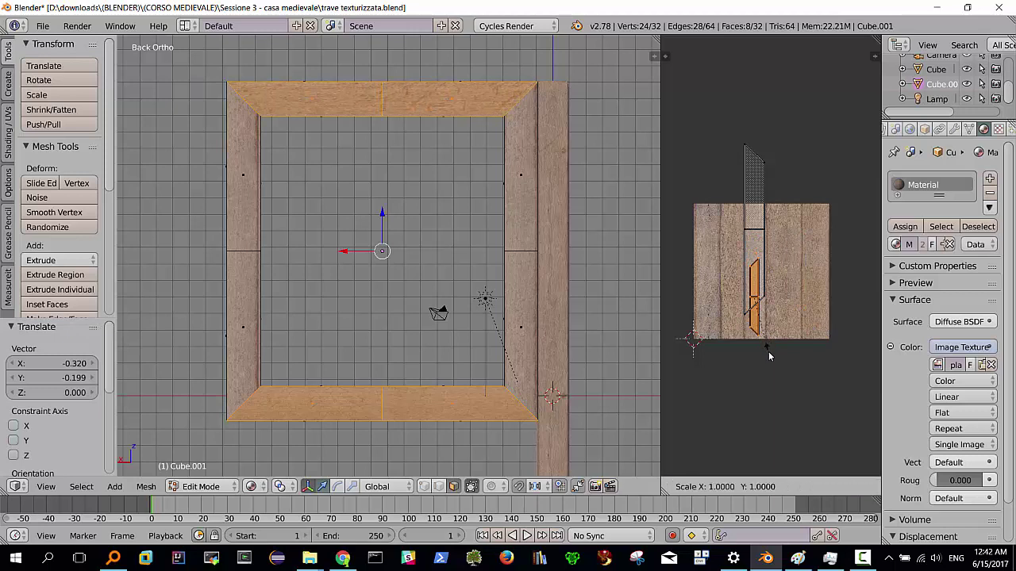
{"action": "key", "text": "x"}
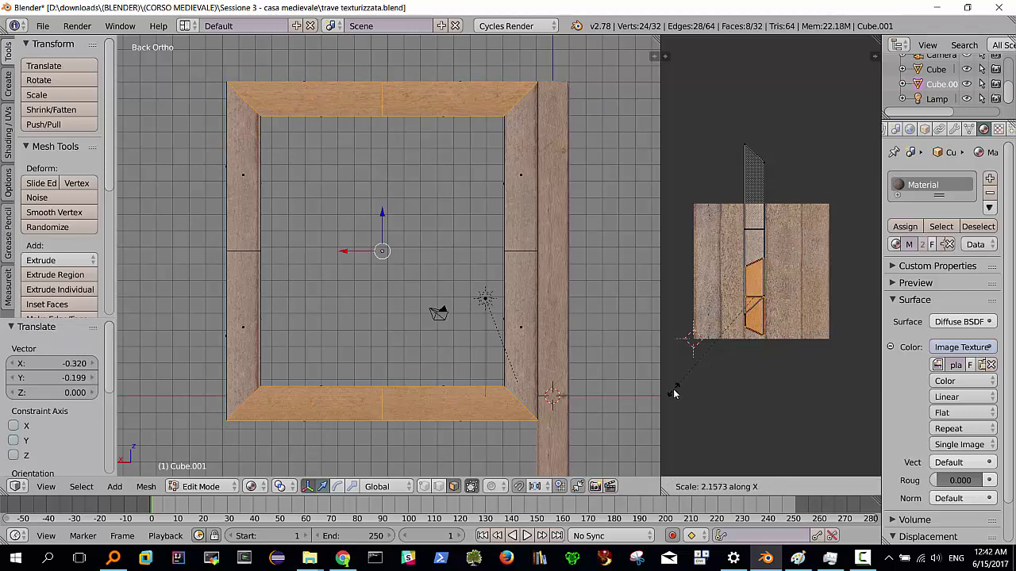
{"action": "left_click", "coordinate": [671, 394]}
{"action": "key", "text": "s"}
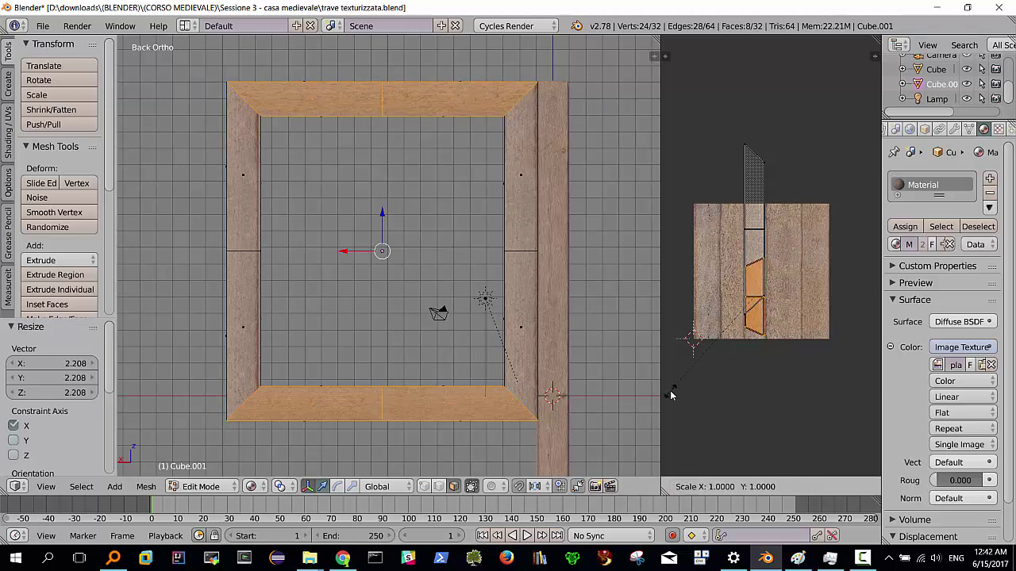
{"action": "key", "text": "y"}
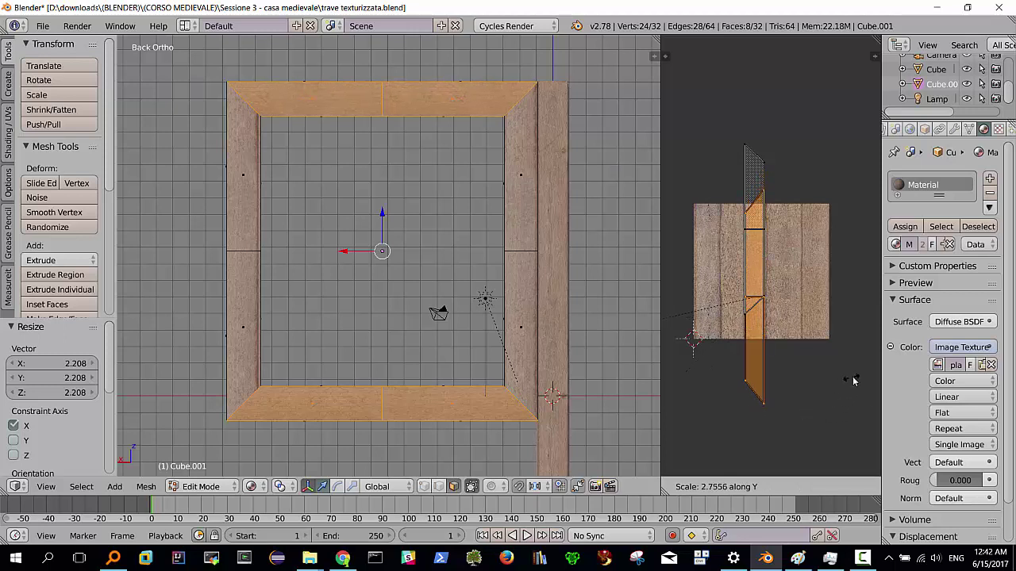
{"action": "left_click", "coordinate": [859, 378]}
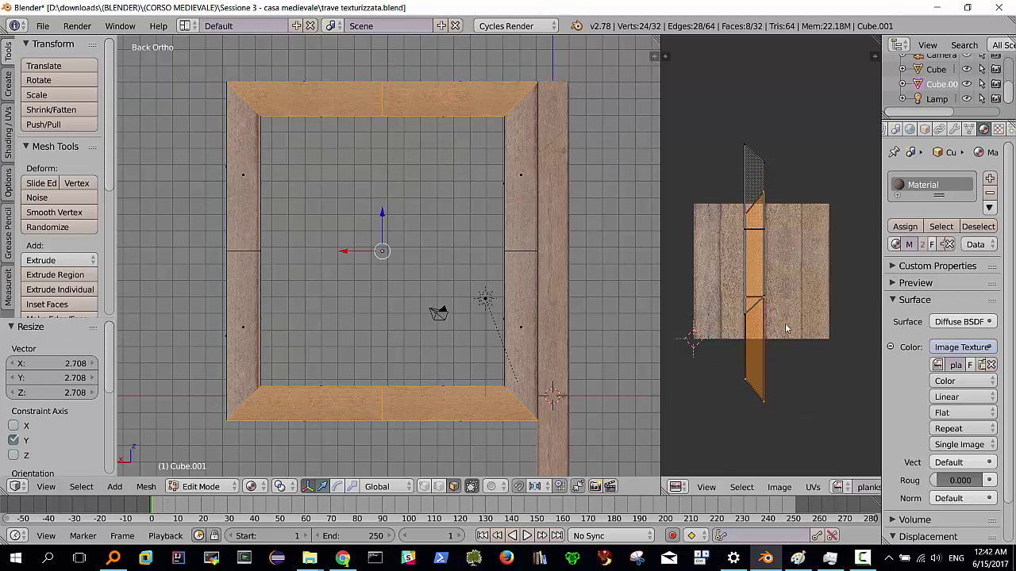
Shift the bars' UV mapping down by Y -0.152 and return to Object Mode
{"action": "key", "text": "g"}
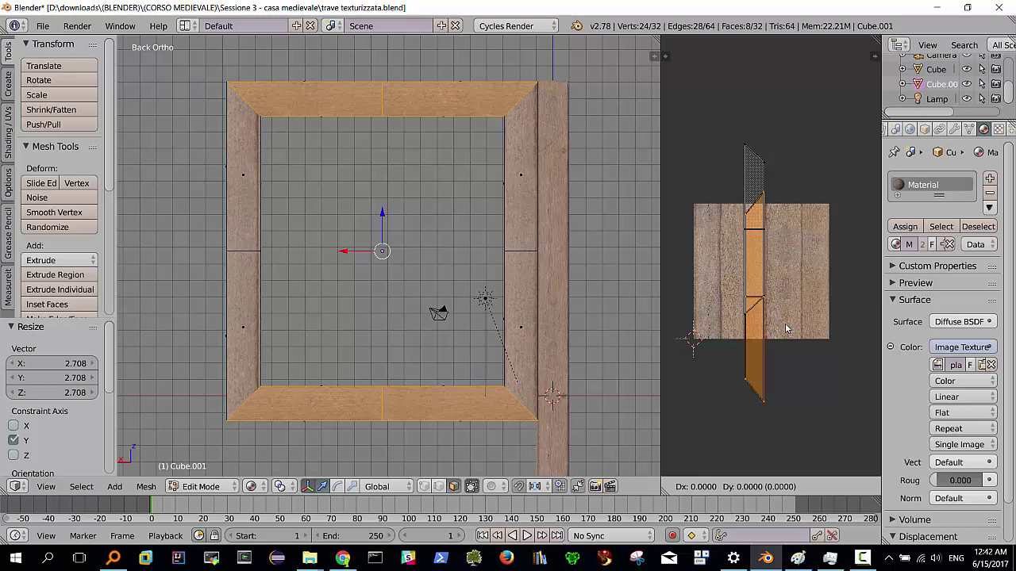
{"action": "left_click", "coordinate": [784, 344]}
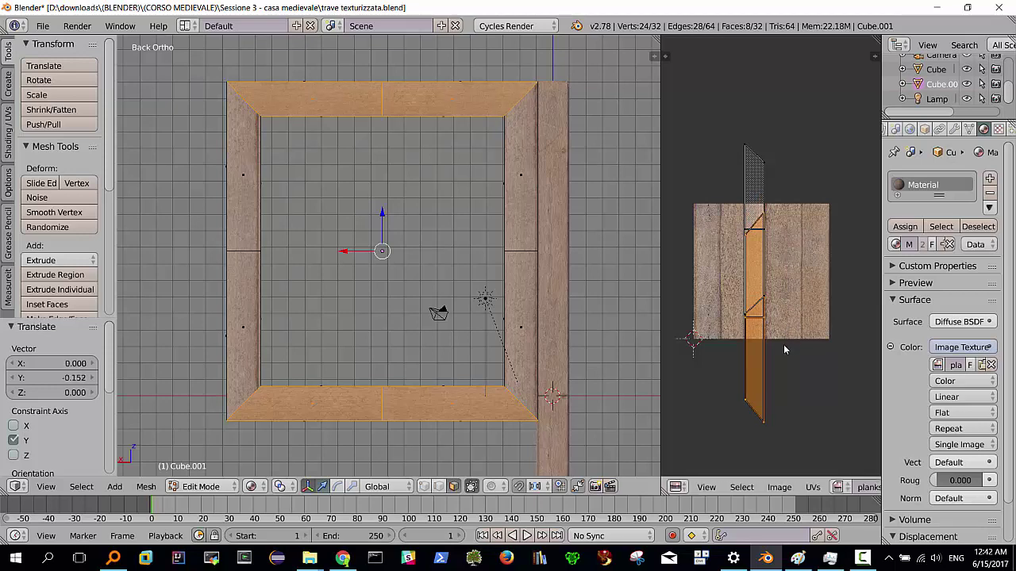
{"action": "mouse_move", "coordinate": [364, 247]}
{"action": "middle_mouse_down"}
{"action": "mouse_move", "coordinate": [608, 247]}
{"action": "mouse_move", "coordinate": [584, 244]}
{"action": "middle_mouse_up"}
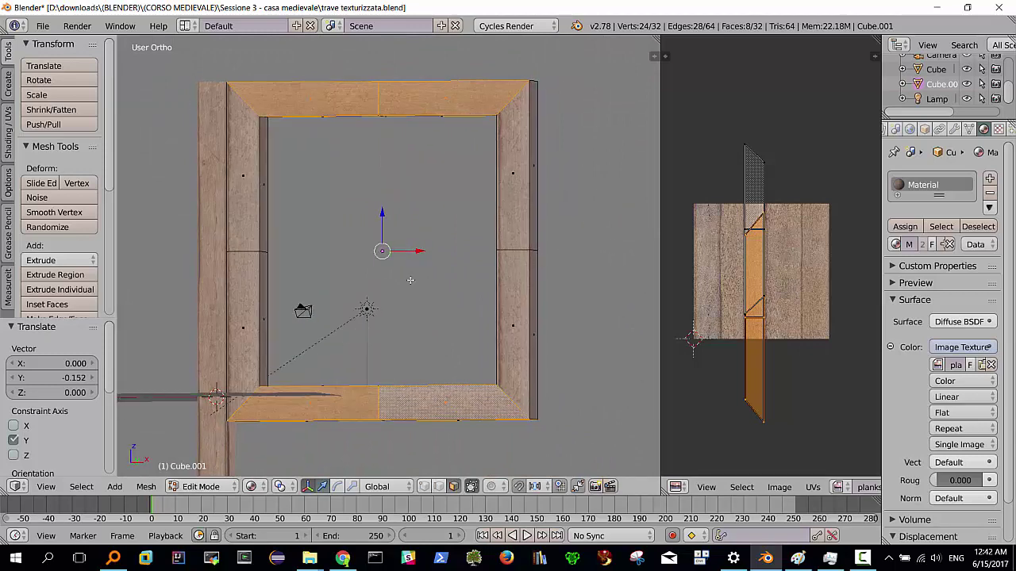
{"action": "key", "text": "Tab"}
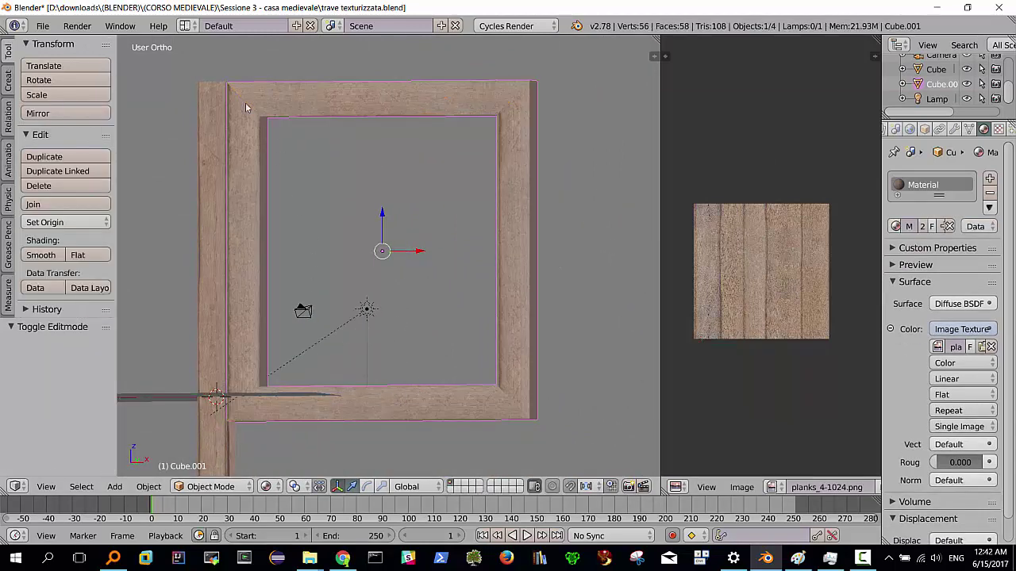
{"action": "mouse_move", "coordinate": [499, 289]}
{"action": "middle_mouse_down"}
{"action": "mouse_move", "coordinate": [367, 320]}
{"action": "mouse_move", "coordinate": [381, 347]}
{"action": "mouse_move", "coordinate": [458, 349]}
{"action": "mouse_move", "coordinate": [426, 352]}
{"action": "mouse_move", "coordinate": [418, 310]}
{"action": "mouse_move", "coordinate": [431, 290]}
{"action": "mouse_move", "coordinate": [488, 310]}
{"action": "mouse_move", "coordinate": [468, 318]}
{"action": "middle_mouse_up"}
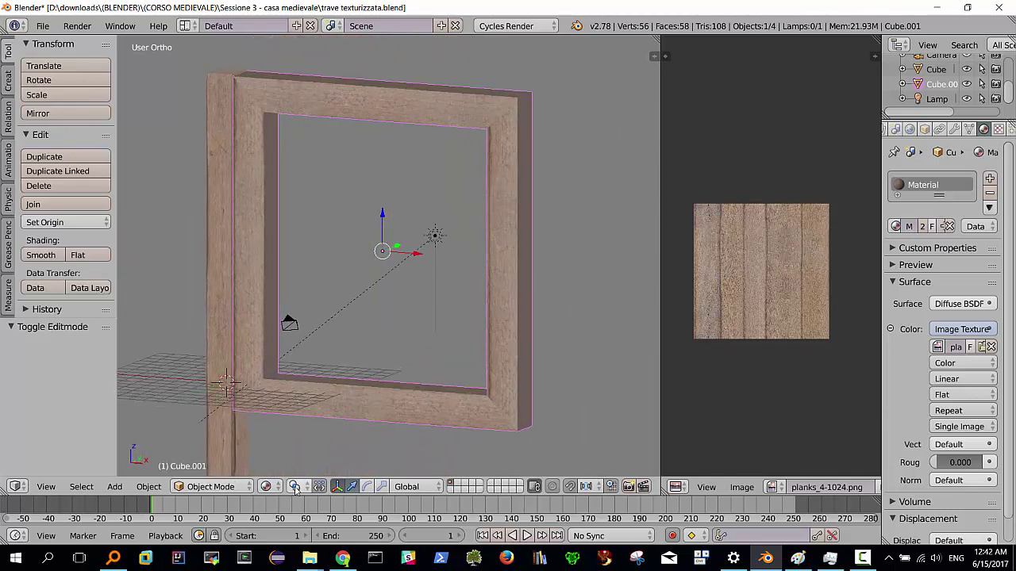
{"action": "left_click", "coordinate": [274, 487]}
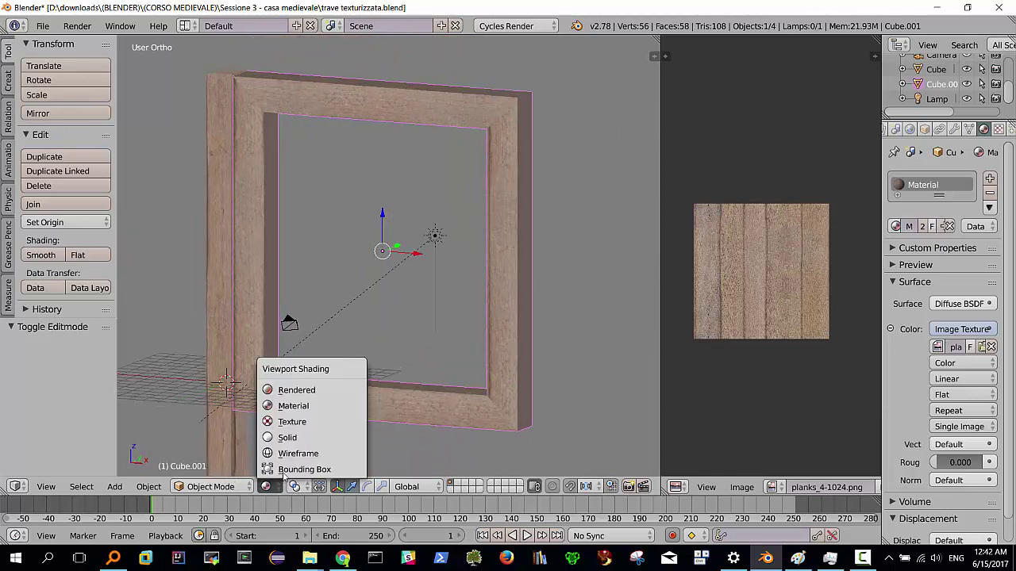
{"action": "left_click", "coordinate": [314, 391]}
{"action": "mouse_move", "coordinate": [491, 331]}
{"action": "middle_mouse_down"}
{"action": "mouse_move", "coordinate": [315, 344]}
{"action": "mouse_move", "coordinate": [315, 398]}
{"action": "middle_mouse_up"}
{"action": "mouse_move", "coordinate": [318, 264]}
{"action": "middle_mouse_down"}
{"action": "mouse_move", "coordinate": [328, 222]}
{"action": "mouse_move", "coordinate": [338, 250]}
{"action": "mouse_move", "coordinate": [389, 229]}
{"action": "middle_mouse_up"}
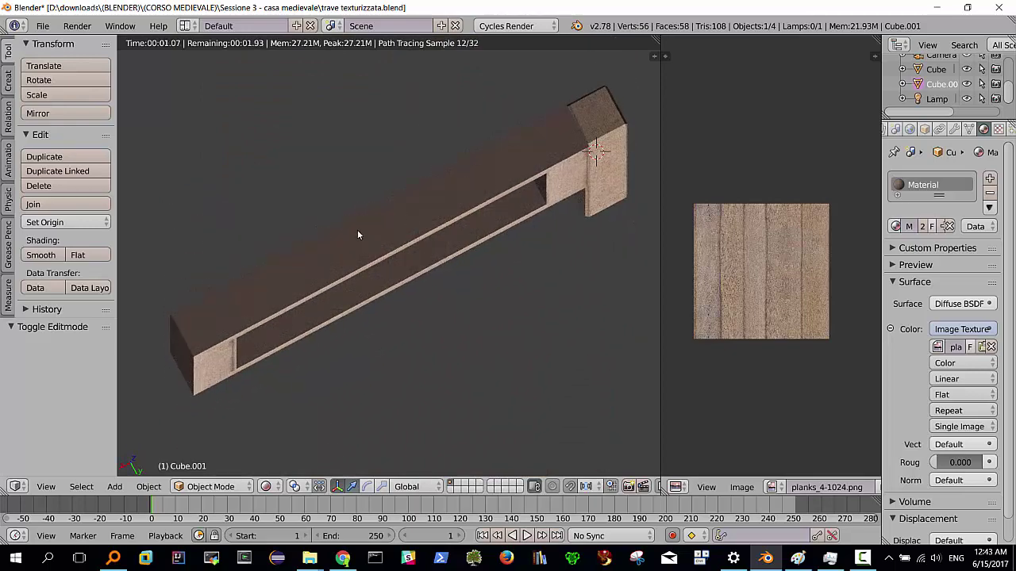
{"action": "scroll", "coordinate": [416, 233], "scroll_direction": "up", "scroll_amount": 1}
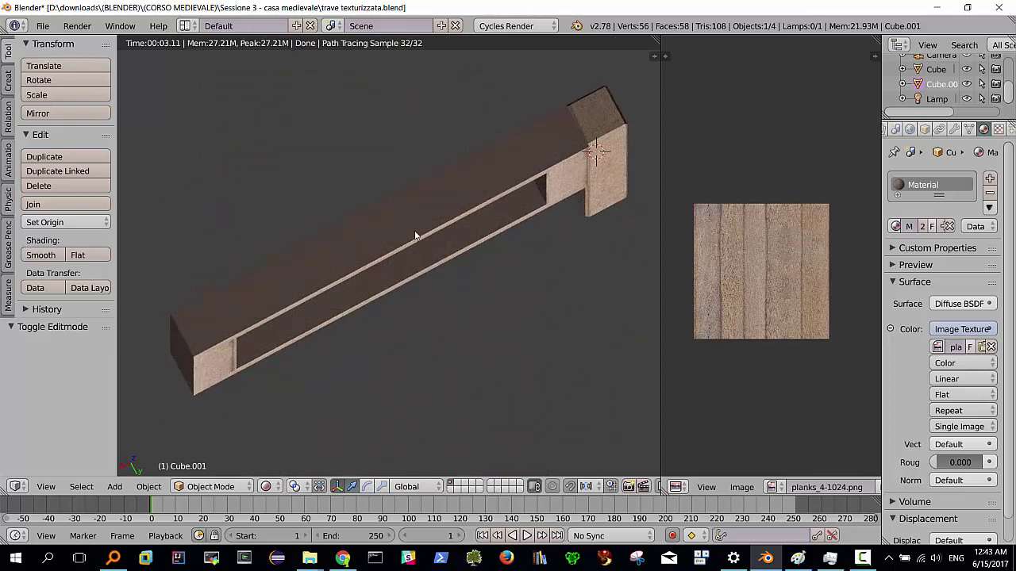
{"action": "scroll", "coordinate": [437, 193], "scroll_direction": "up", "scroll_amount": 2}
{"action": "scroll", "coordinate": [437, 192], "scroll_direction": "up", "scroll_amount": 1}
{"action": "scroll", "coordinate": [425, 189], "scroll_direction": "up", "scroll_amount": 2}
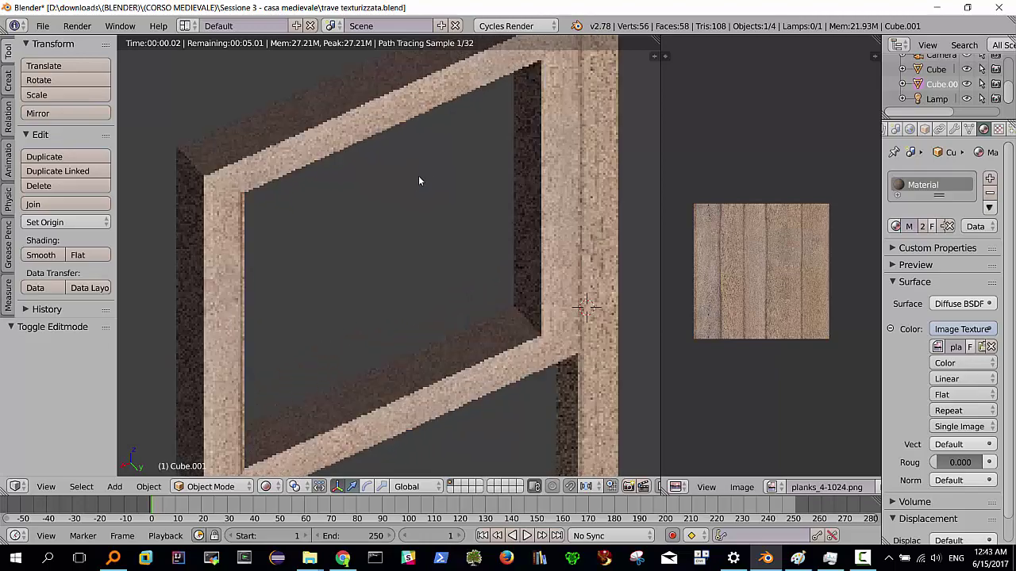
{"action": "scroll", "coordinate": [405, 195], "scroll_direction": "up", "scroll_amount": 1}
{"action": "mouse_move", "coordinate": [386, 251]}
{"action": "middle_mouse_down"}
{"action": "mouse_move", "coordinate": [401, 256]}
{"action": "mouse_move", "coordinate": [392, 227]}
{"action": "mouse_move", "coordinate": [380, 227]}
{"action": "middle_mouse_up"}
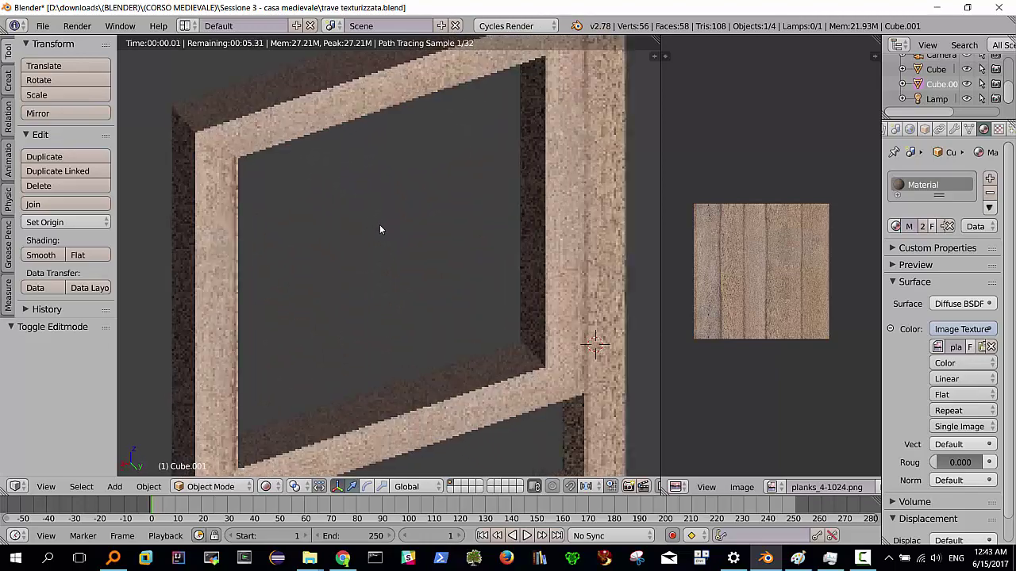
{"action": "left_click", "coordinate": [270, 488]}
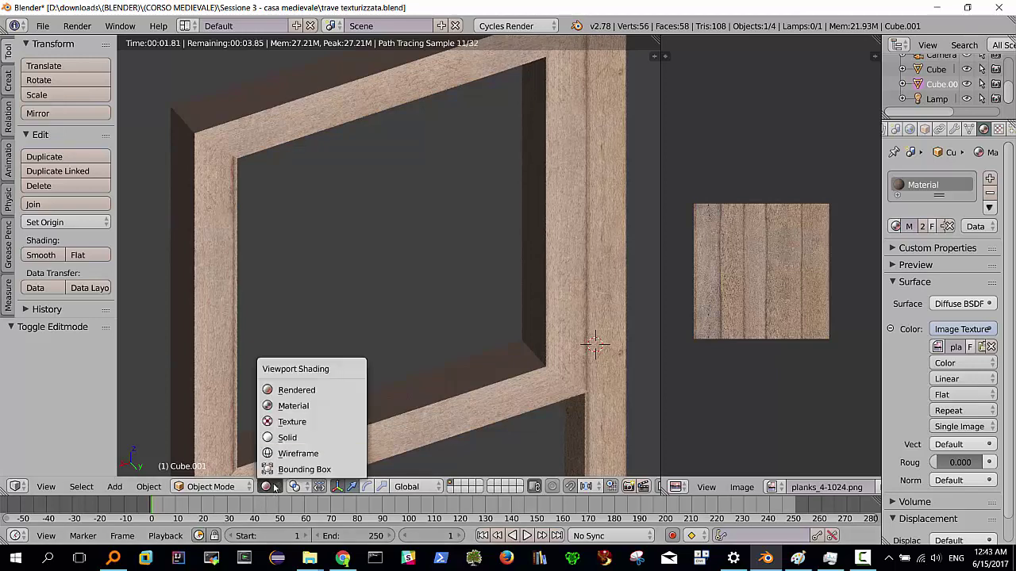
Return to material shading, enter Edit Mode and select the upper bar's top and inner faces
{"action": "left_click", "coordinate": [299, 413]}
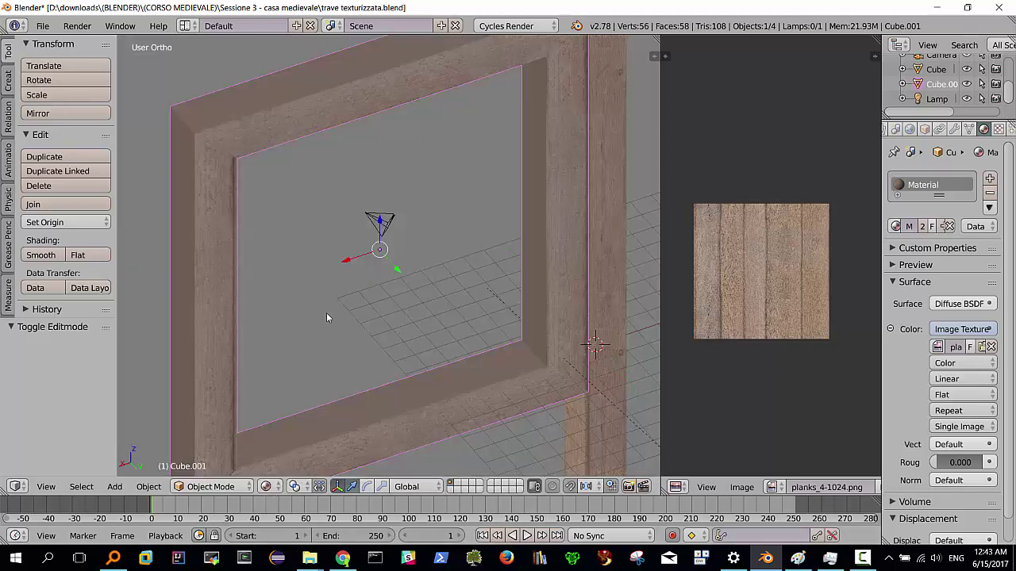
{"action": "middle_click_drag", "start_coordinate": [326, 312], "coordinate": [333, 358]}
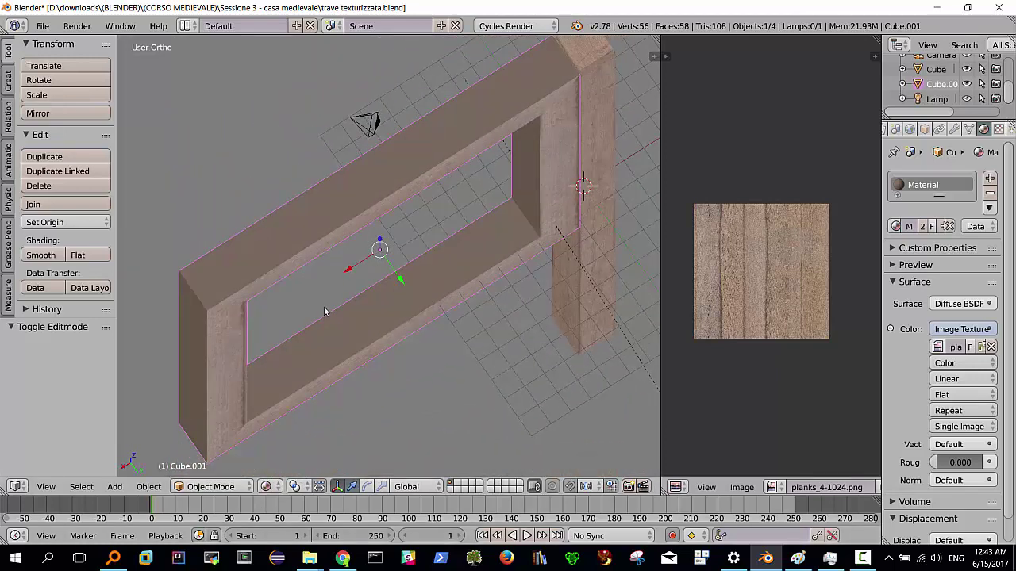
{"action": "key", "text": "Tab"}
{"action": "right_click", "coordinate": [323, 210]}
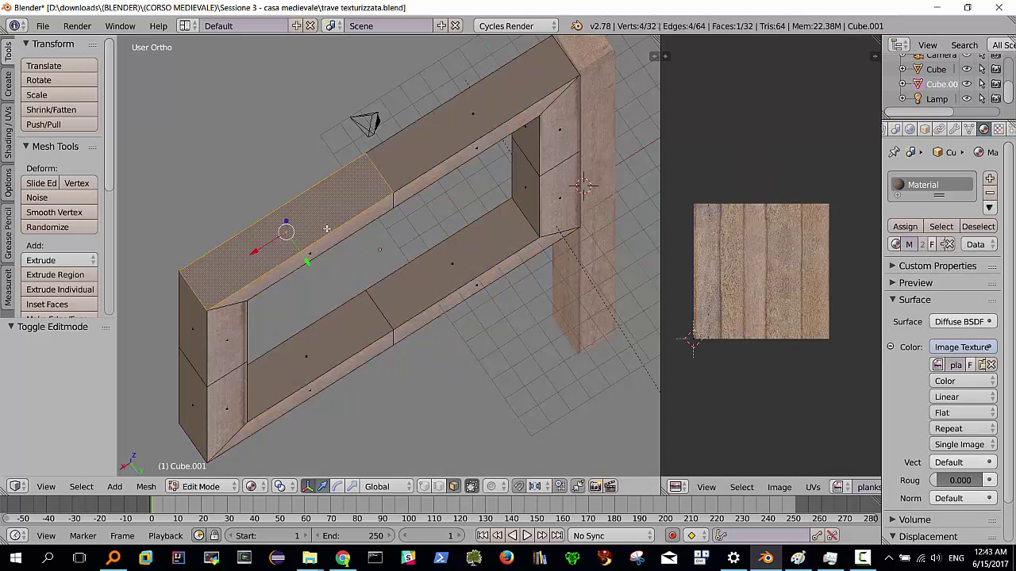
{"action": "right_click", "coordinate": [451, 146], "text": "shift"}
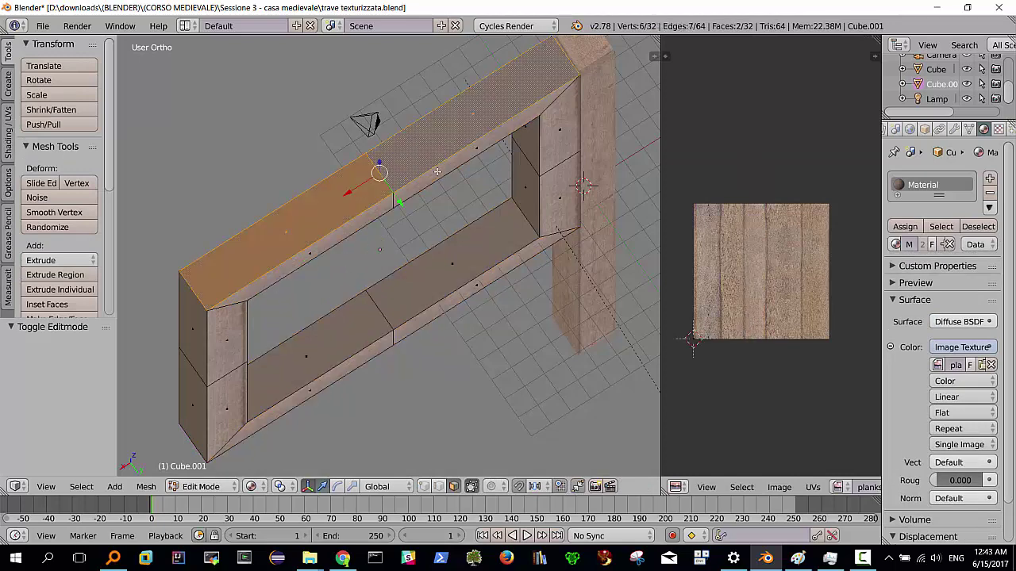
{"action": "mouse_move", "coordinate": [317, 332]}
{"action": "middle_mouse_down"}
{"action": "mouse_move", "coordinate": [263, 197]}
{"action": "mouse_move", "coordinate": [295, 224]}
{"action": "middle_mouse_up"}
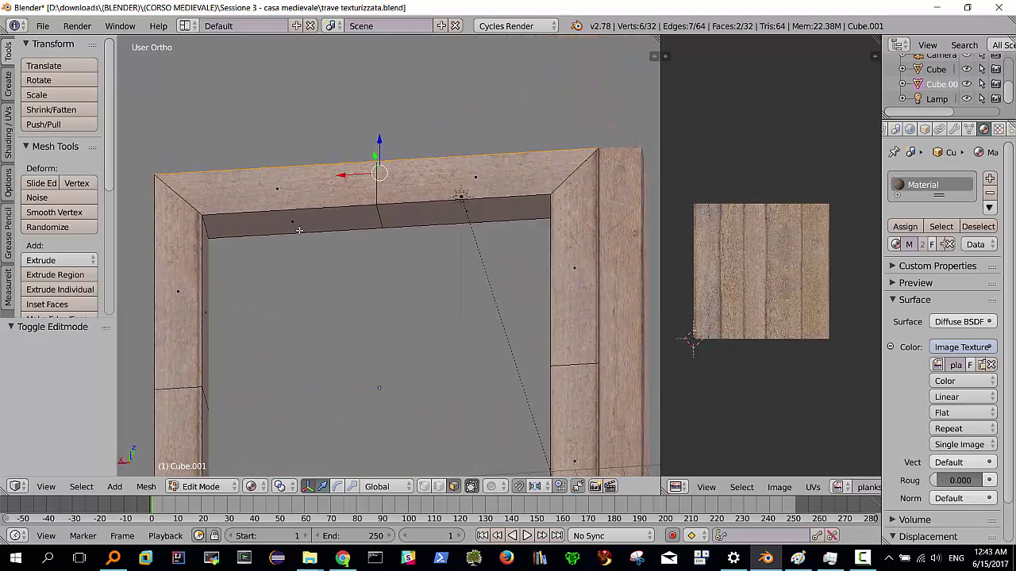
{"action": "right_click", "coordinate": [298, 226], "text": "shift"}
{"action": "right_click", "coordinate": [428, 213], "text": "shift"}
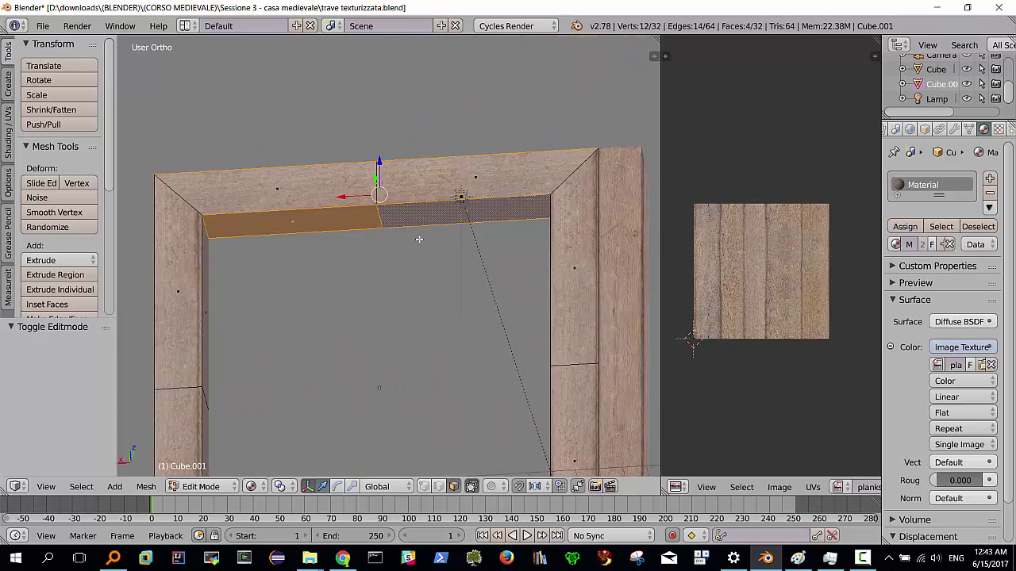
Add the lower bar's inner and bottom faces, then switch to Top Ortho view
{"action": "scroll", "coordinate": [419, 239], "scroll_direction": "down", "scroll_amount": 3}
{"action": "mouse_move", "coordinate": [376, 307]}
{"action": "middle_mouse_down"}
{"action": "mouse_move", "coordinate": [375, 371]}
{"action": "mouse_move", "coordinate": [349, 413]}
{"action": "middle_mouse_up"}
{"action": "right_click", "coordinate": [347, 403], "text": "shift"}
{"action": "right_click", "coordinate": [416, 396], "text": "shift"}
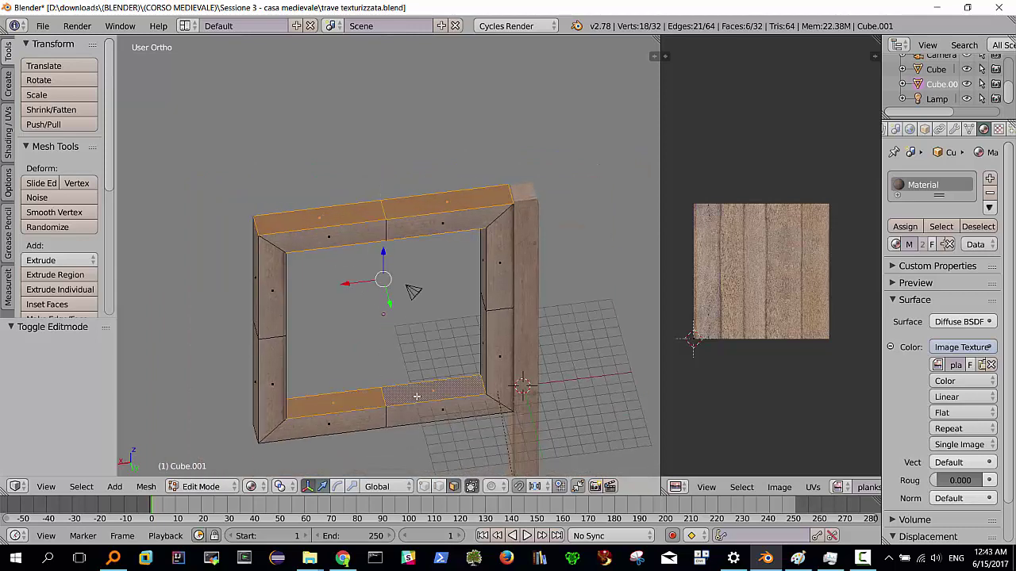
{"action": "middle_click_drag", "start_coordinate": [416, 396], "coordinate": [421, 282]}
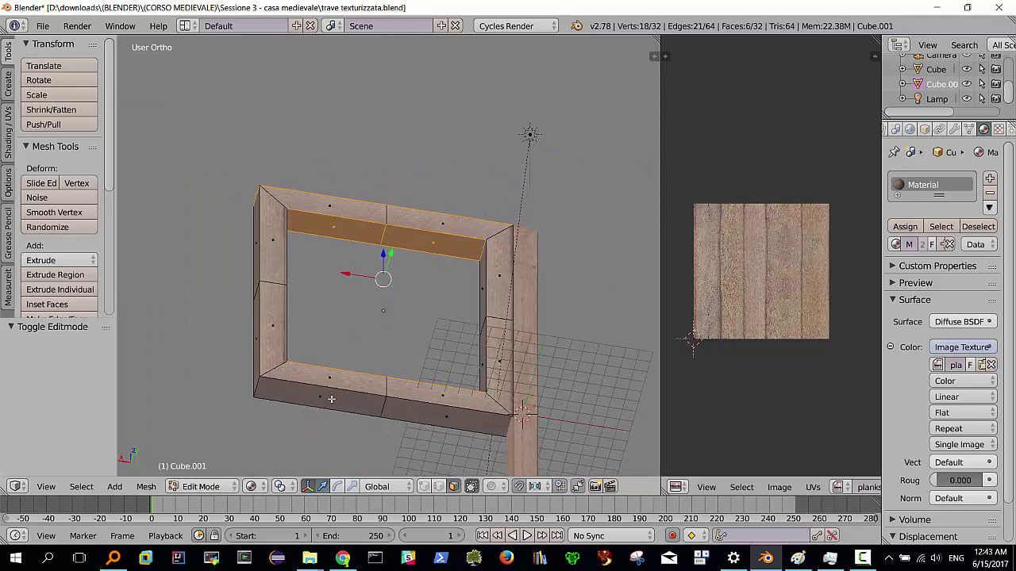
{"action": "right_click", "coordinate": [331, 399], "text": "shift"}
{"action": "right_click", "coordinate": [414, 410], "text": "shift"}
{"action": "middle_click_drag", "start_coordinate": [402, 361], "coordinate": [391, 449]}
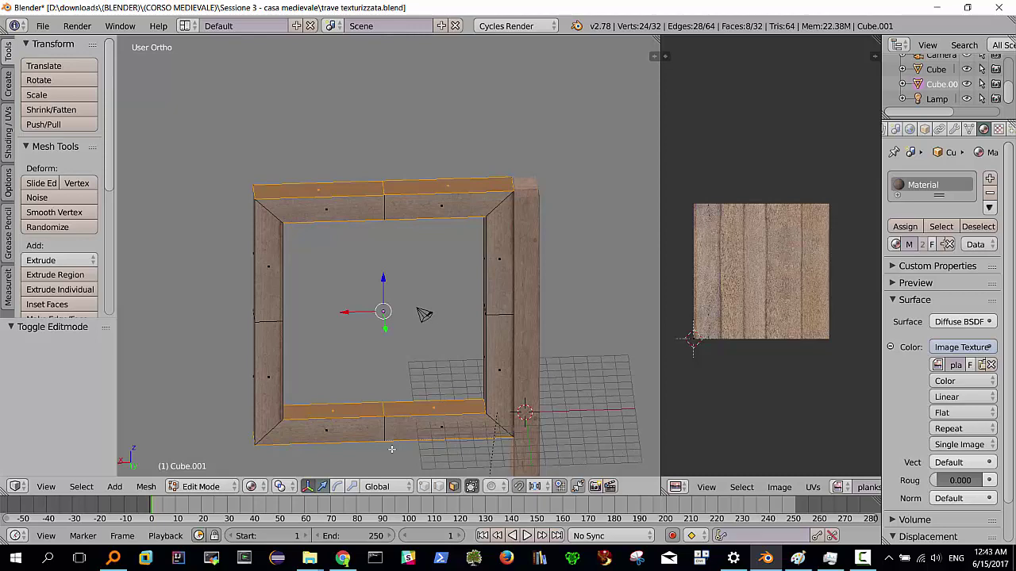
{"action": "key", "text": "KP_7"}
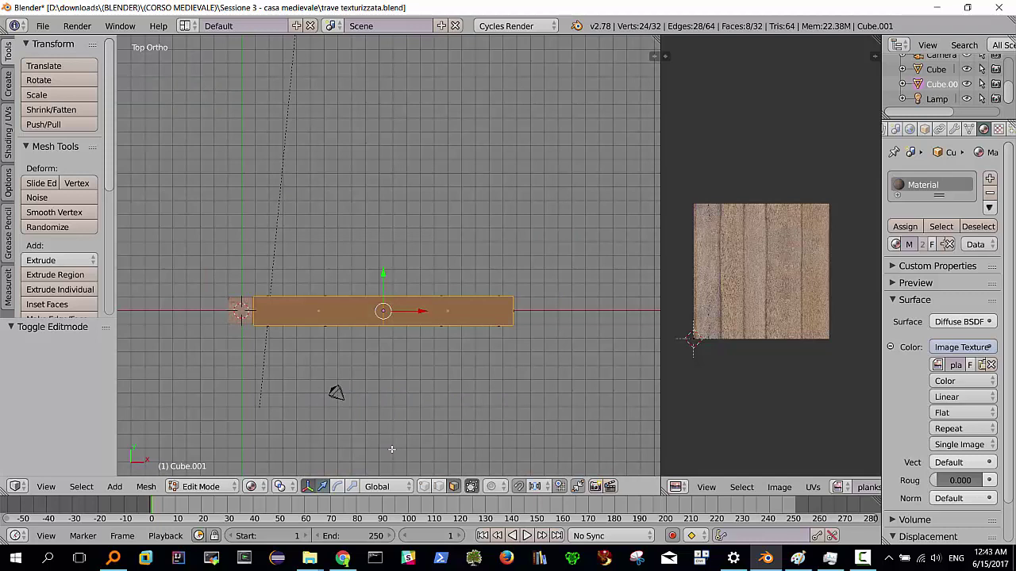
Project the selected faces' UVs from the top view and rotate the island 90°
{"action": "key", "text": "u"}
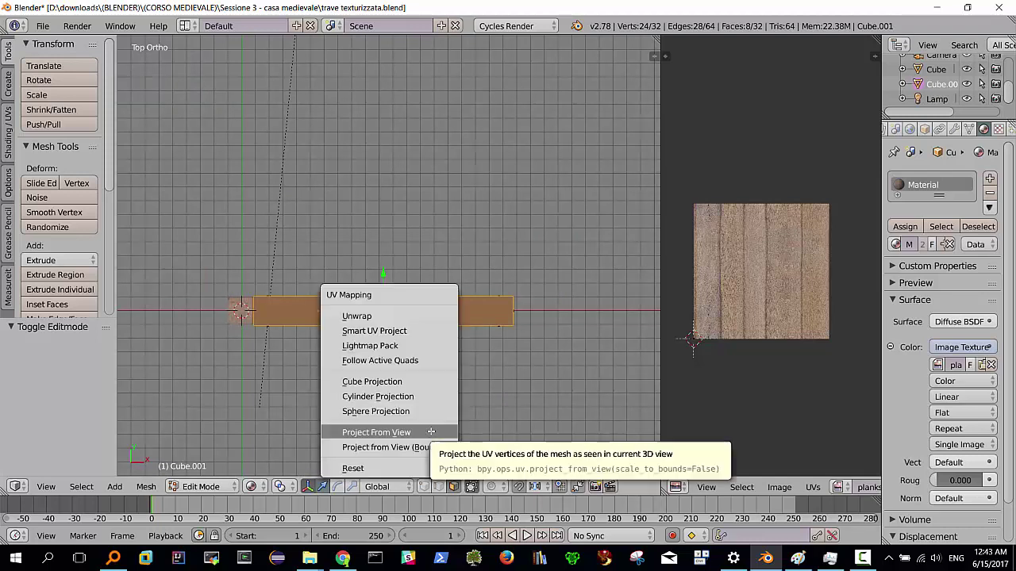
{"action": "left_click", "coordinate": [430, 433]}
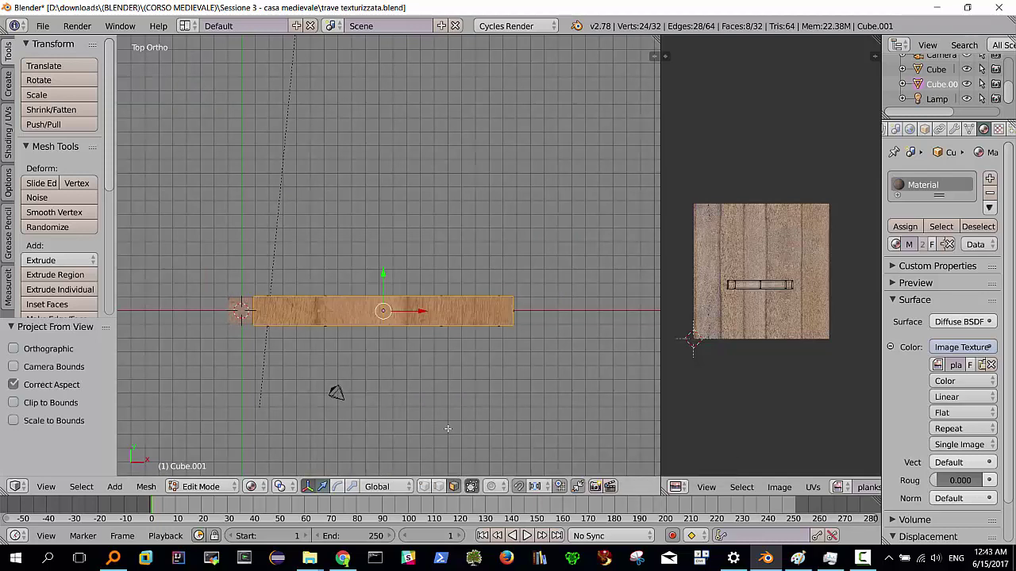
{"action": "left_click", "coordinate": [768, 294]}
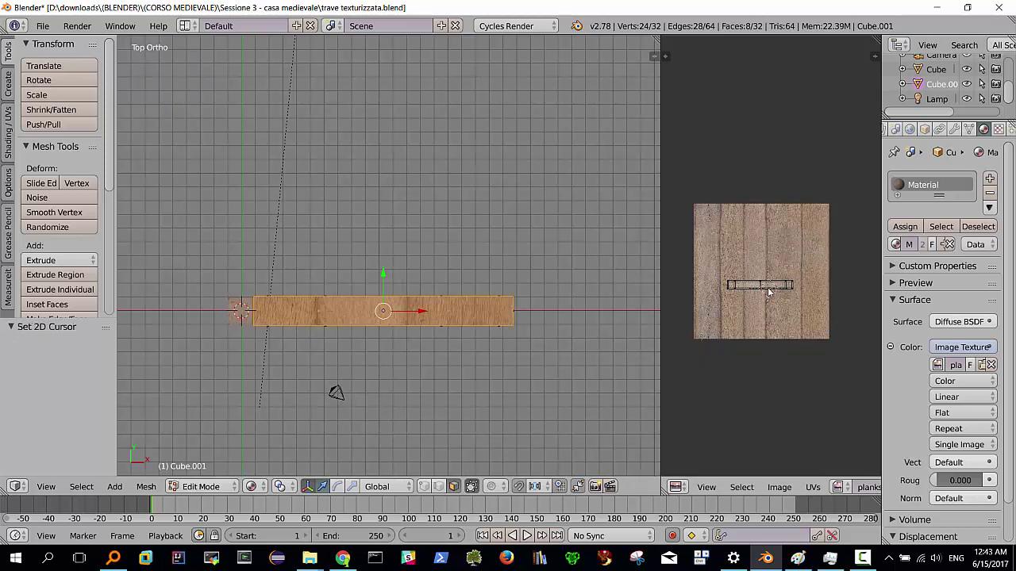
{"action": "key", "text": "a"}
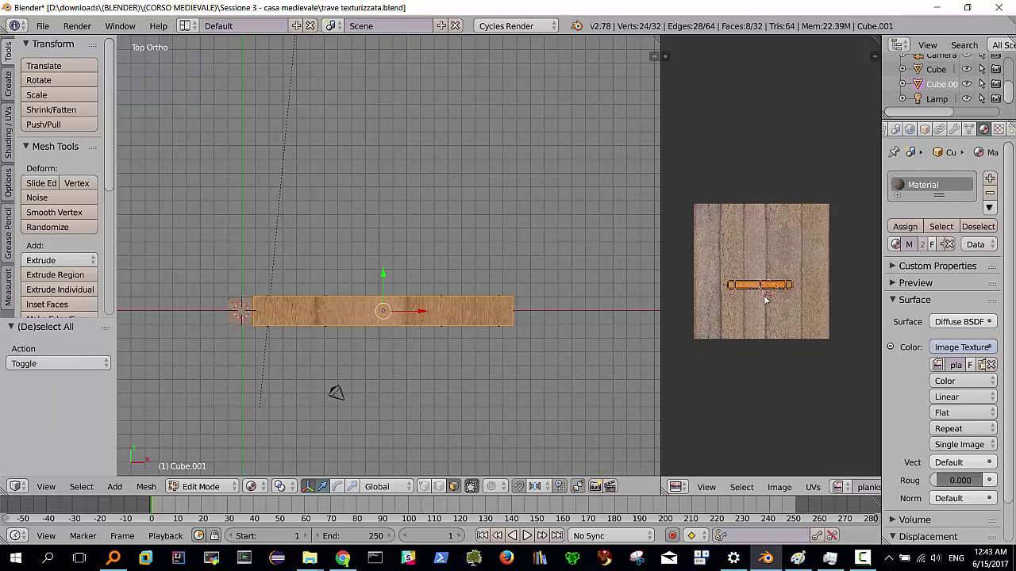
{"action": "type", "text": "r"}
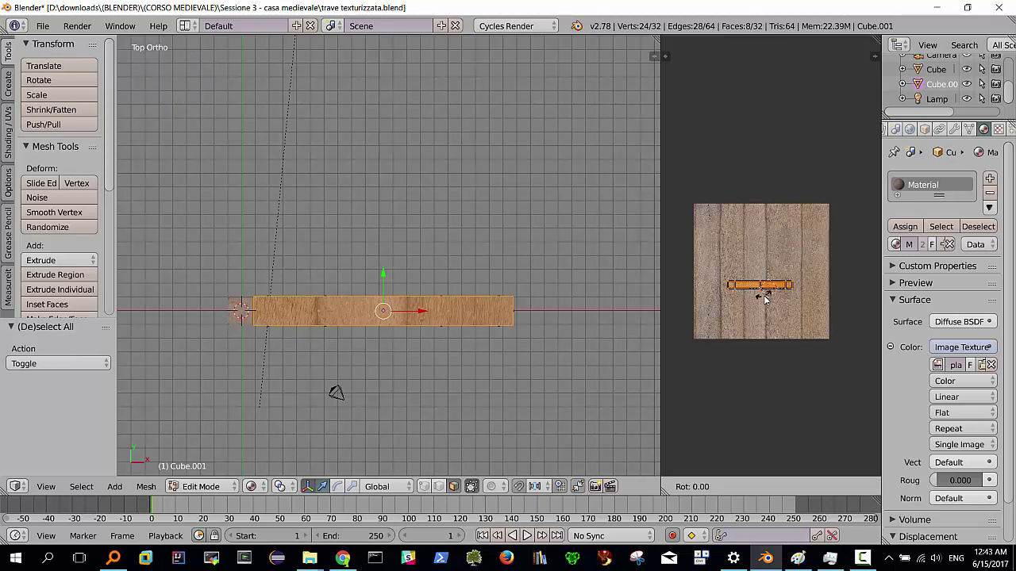
{"action": "type", "text": "90"}
{"action": "key", "text": "Return"}
Place the UV island over one plank and stretch it horizontally
{"action": "scroll", "coordinate": [763, 301], "scroll_direction": "up", "scroll_amount": 2}
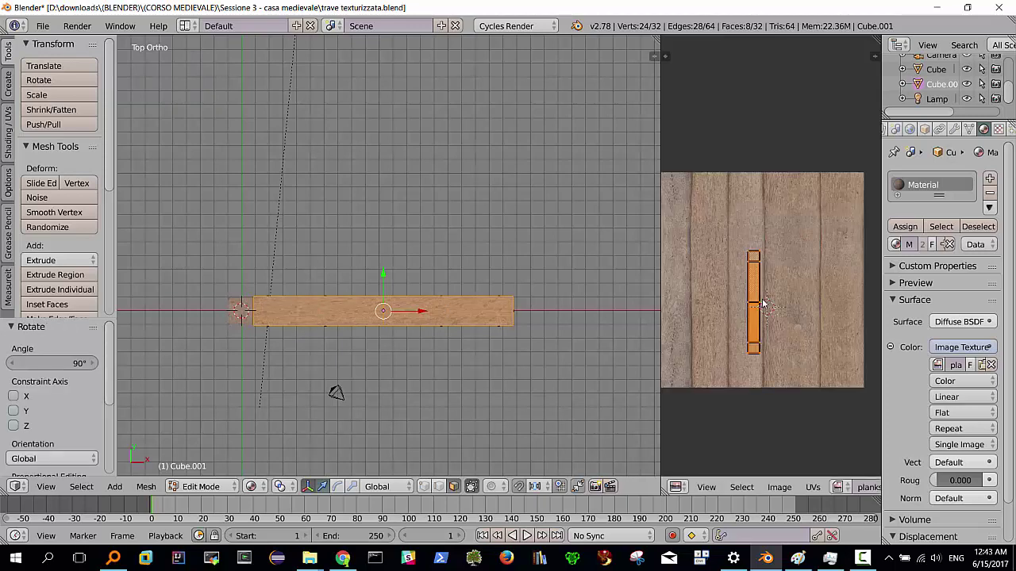
{"action": "key", "text": "g"}
{"action": "left_click", "coordinate": [754, 284]}
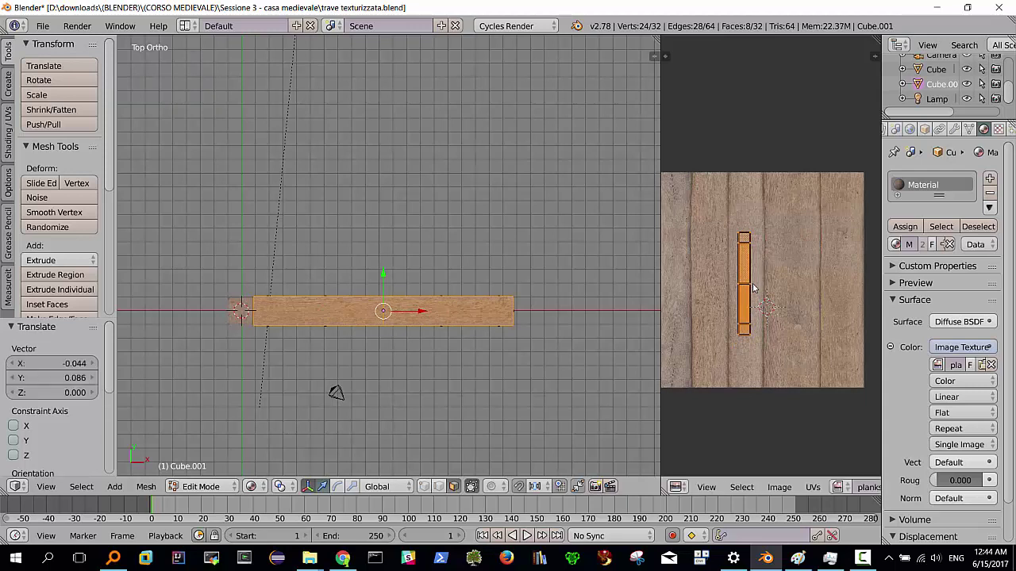
{"action": "key", "text": "s"}
{"action": "key", "text": "x"}
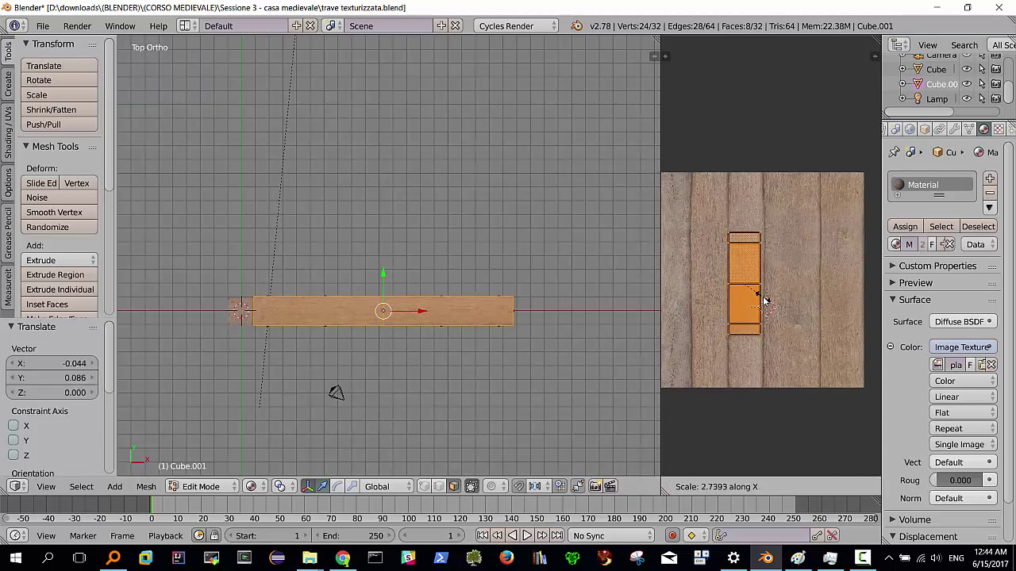
{"action": "left_click", "coordinate": [766, 302]}
{"action": "key", "text": "g"}
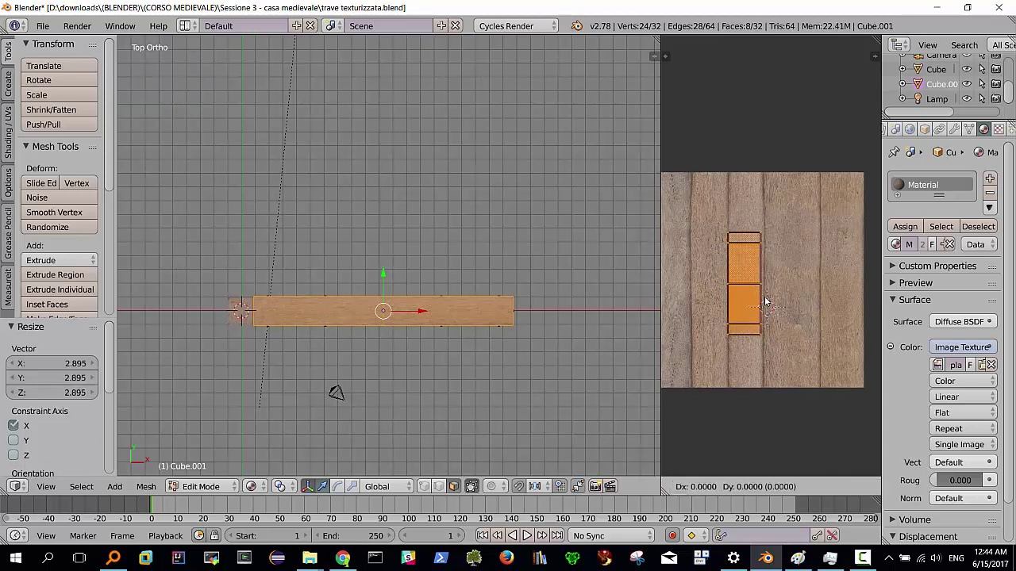
{"action": "left_click", "coordinate": [766, 302]}
Widen the island further, stretch it 2.687 along Y, then return to Object Mode
{"action": "key", "text": "s"}
{"action": "key", "text": "x"}
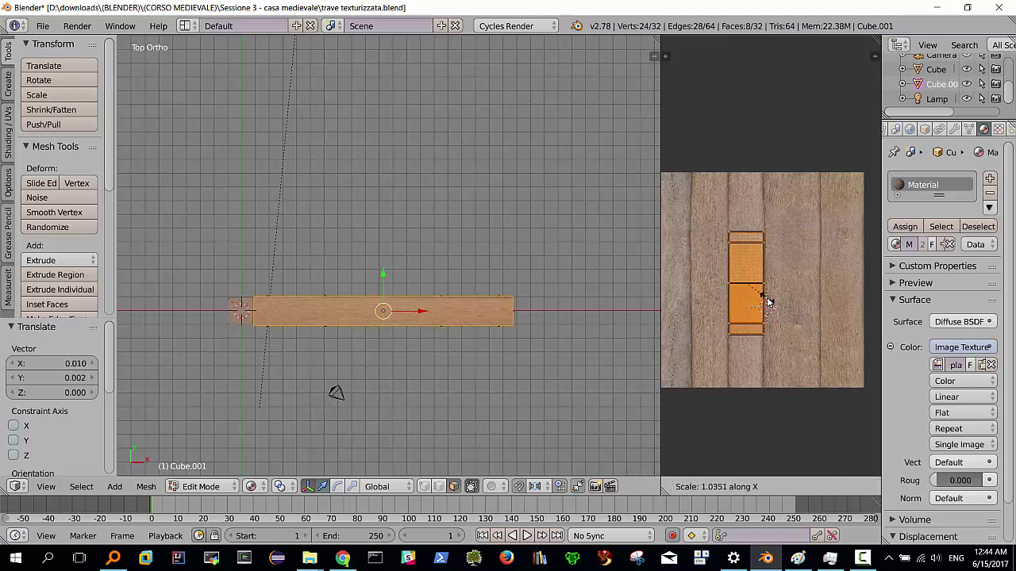
{"action": "left_click", "coordinate": [767, 303]}
{"action": "key", "text": "s"}
{"action": "key", "text": "y"}
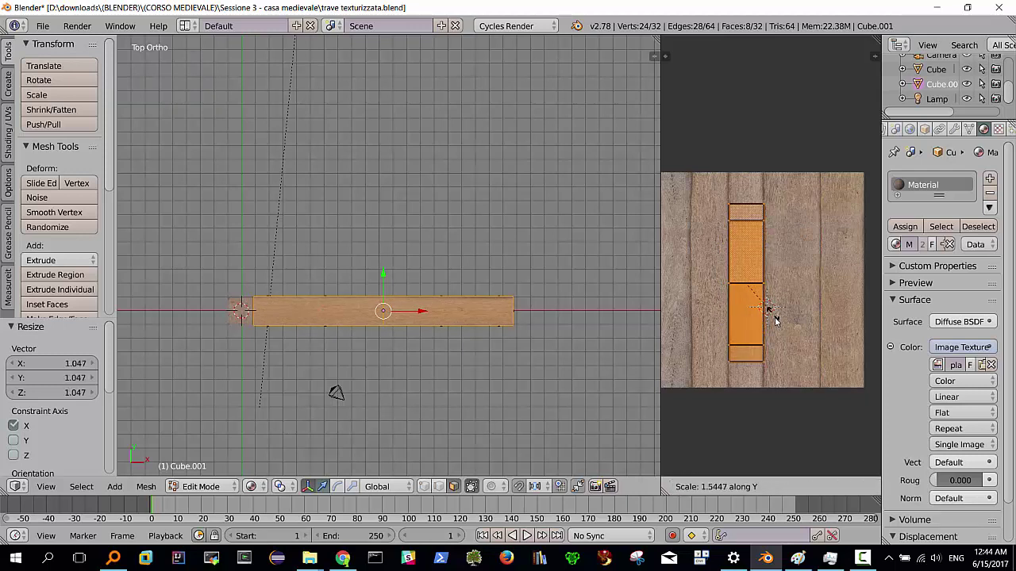
{"action": "left_click", "coordinate": [798, 338]}
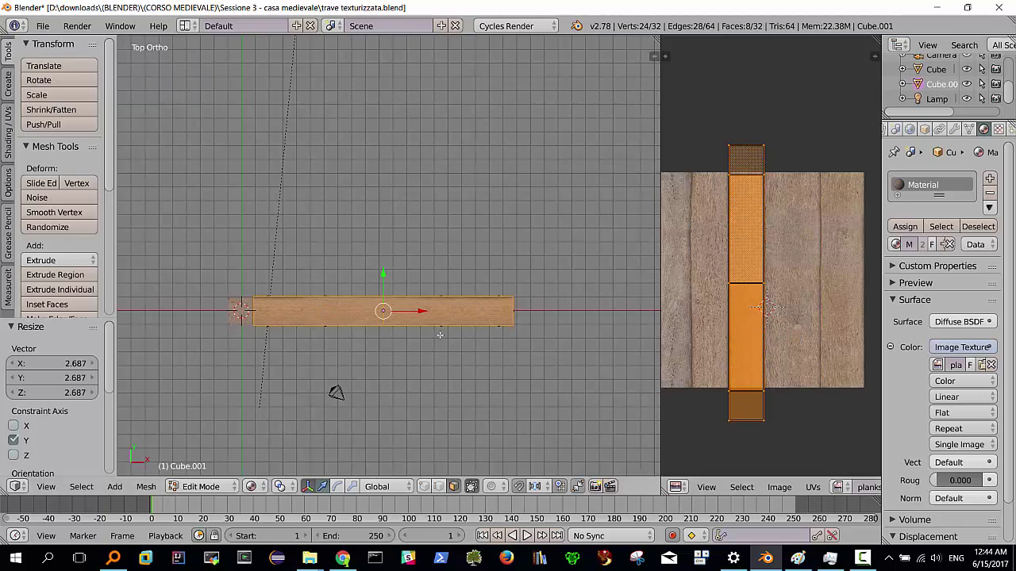
{"action": "mouse_move", "coordinate": [396, 327]}
{"action": "middle_mouse_down"}
{"action": "mouse_move", "coordinate": [398, 251]}
{"action": "mouse_move", "coordinate": [347, 250]}
{"action": "middle_mouse_up"}
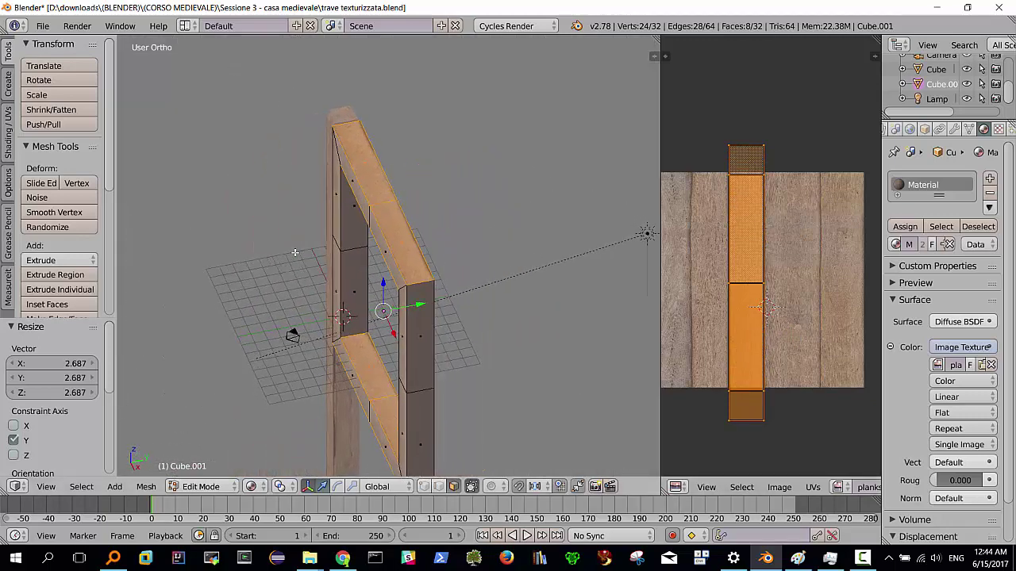
{"action": "key", "text": "Tab"}
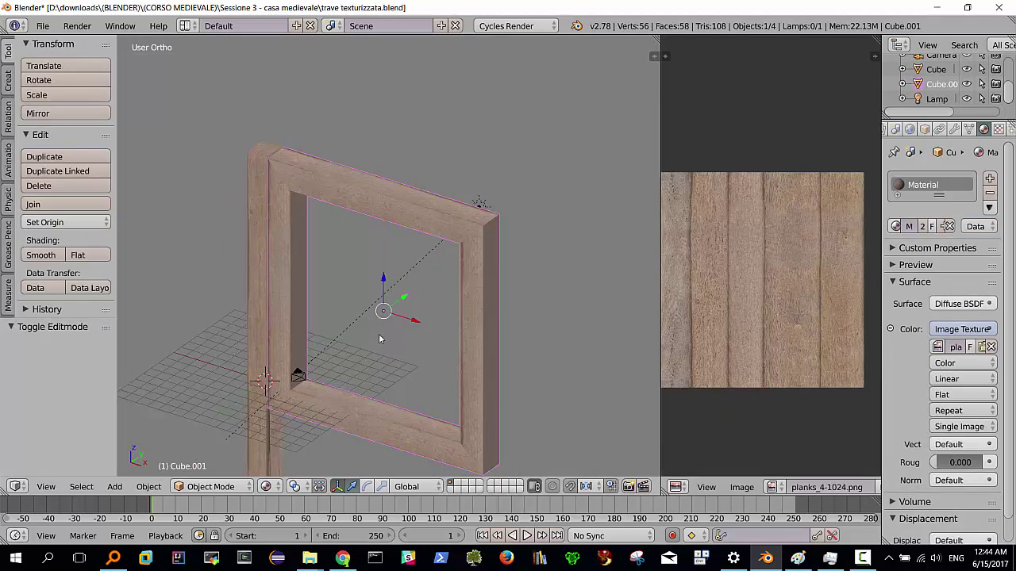
Move the frame 2.515 units along X away from the post
{"action": "key", "text": "g"}
{"action": "key", "text": "x"}
{"action": "left_click", "coordinate": [443, 324]}
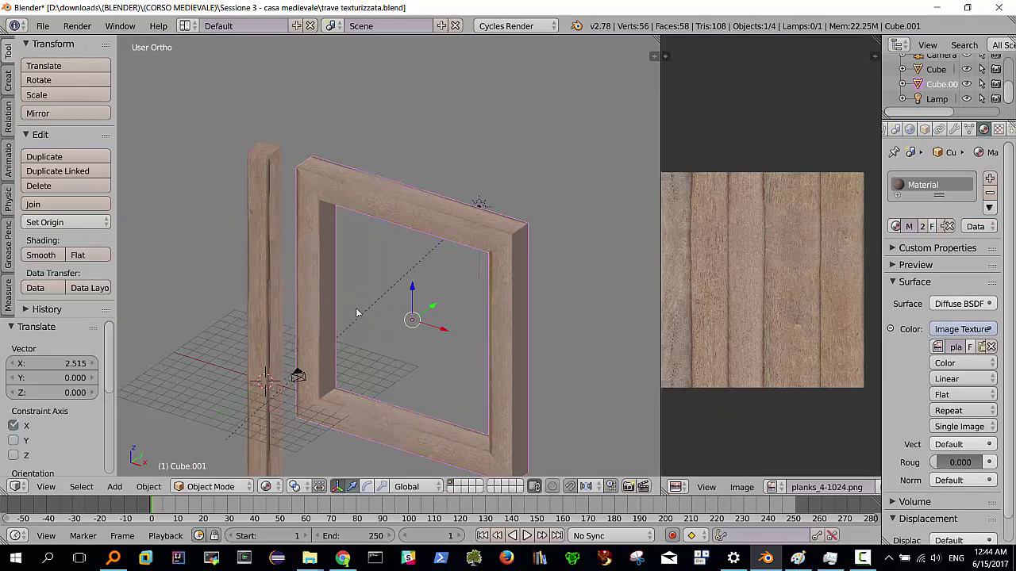
{"action": "middle_click_drag", "start_coordinate": [443, 325], "coordinate": [461, 292]}
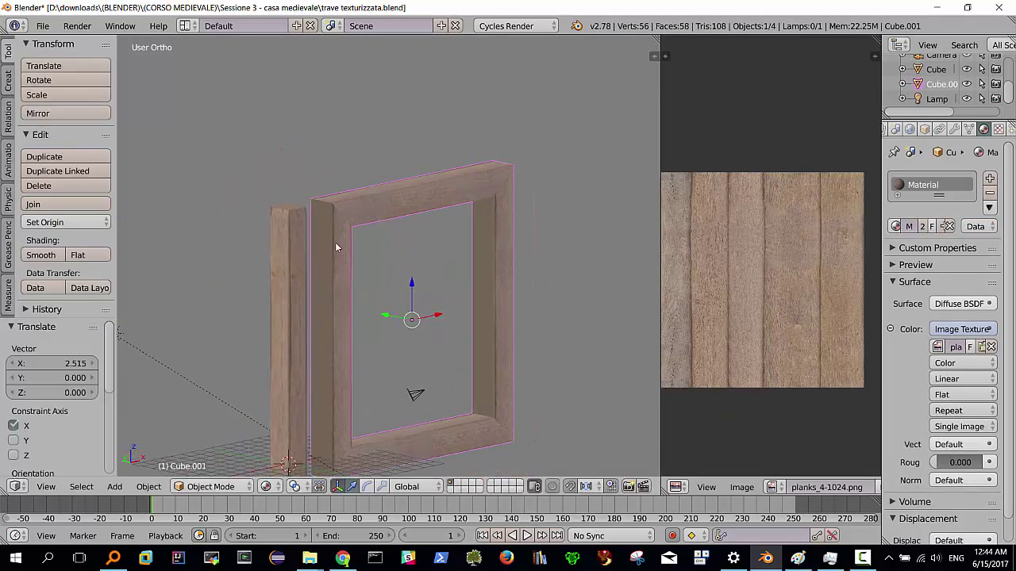
In Edit Mode, select the inner and outer faces of the frame's left and right sides
{"action": "key", "text": "Tab"}
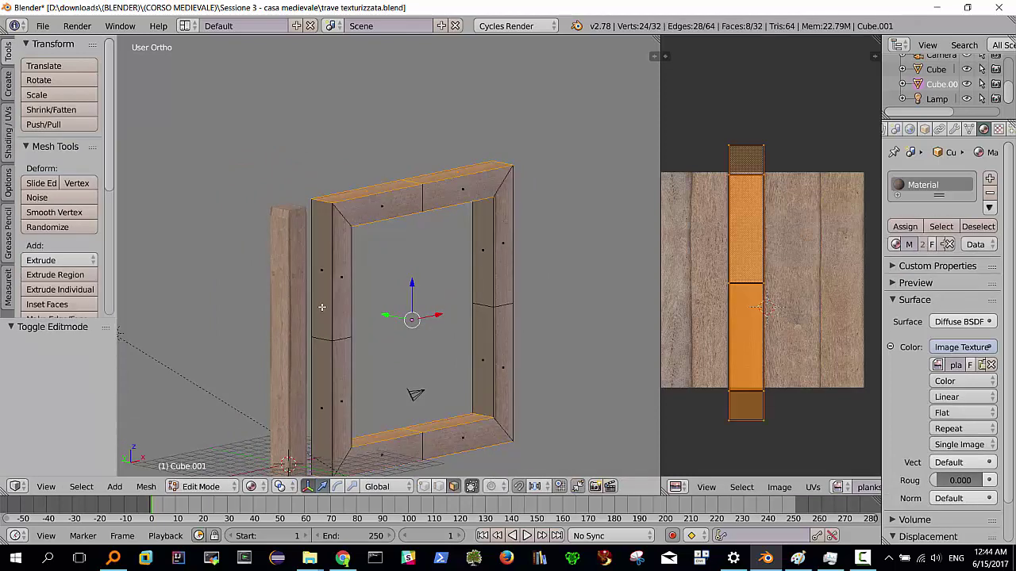
{"action": "right_click", "coordinate": [324, 282]}
{"action": "right_click", "coordinate": [320, 374], "text": "shift"}
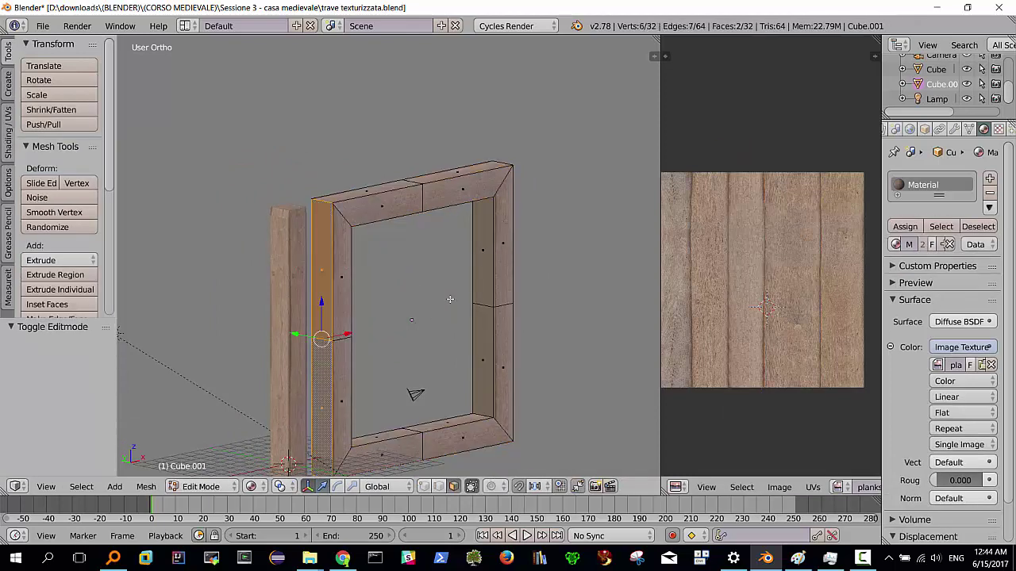
{"action": "left_click", "coordinate": [484, 264], "text": "shift"}
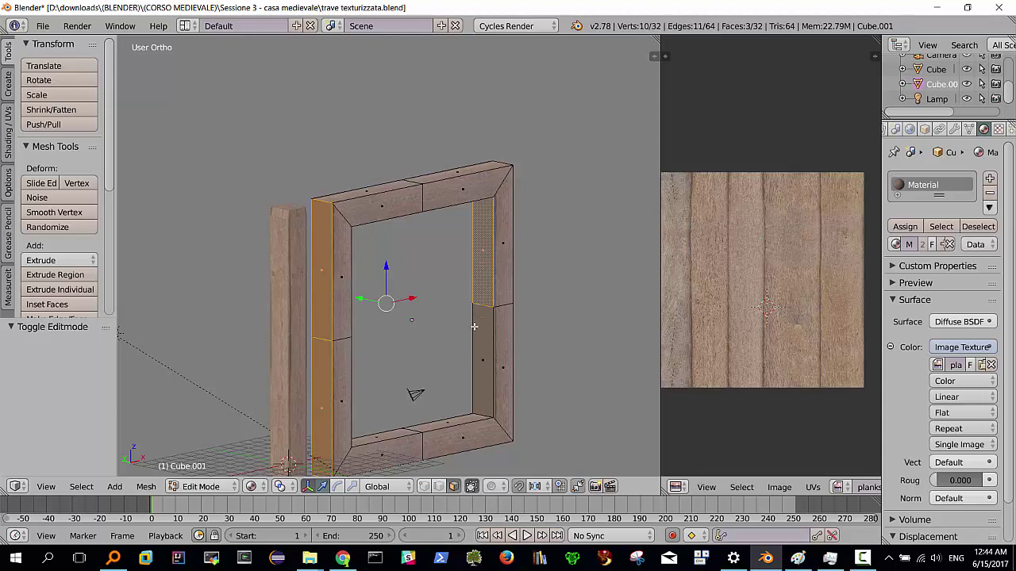
{"action": "left_click", "coordinate": [474, 337], "text": "shift"}
{"action": "mouse_move", "coordinate": [482, 347]}
{"action": "middle_mouse_down"}
{"action": "mouse_move", "coordinate": [486, 333]}
{"action": "mouse_move", "coordinate": [315, 314]}
{"action": "middle_mouse_up"}
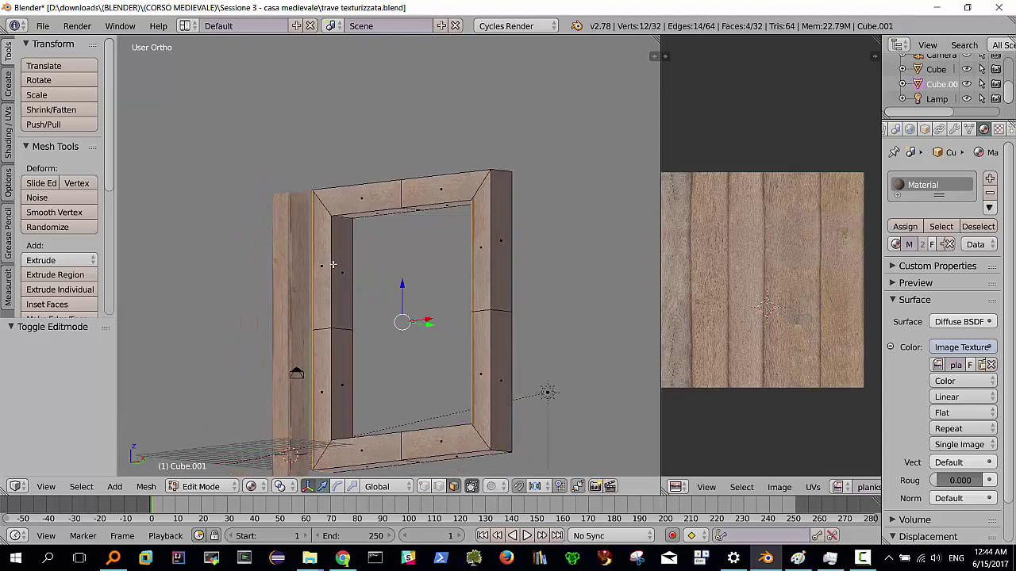
{"action": "left_click", "coordinate": [334, 265], "text": "shift"}
{"action": "left_click", "coordinate": [341, 354], "text": "shift"}
{"action": "left_click", "coordinate": [501, 252], "text": "shift"}
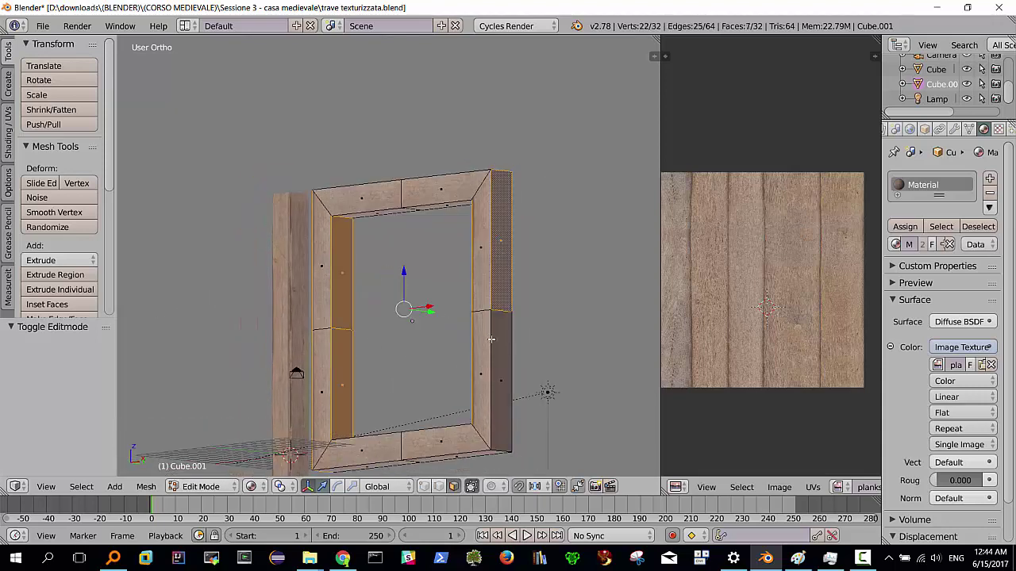
{"action": "left_click", "coordinate": [493, 344], "text": "shift"}
{"action": "middle_click_drag", "start_coordinate": [422, 358], "coordinate": [392, 354]}
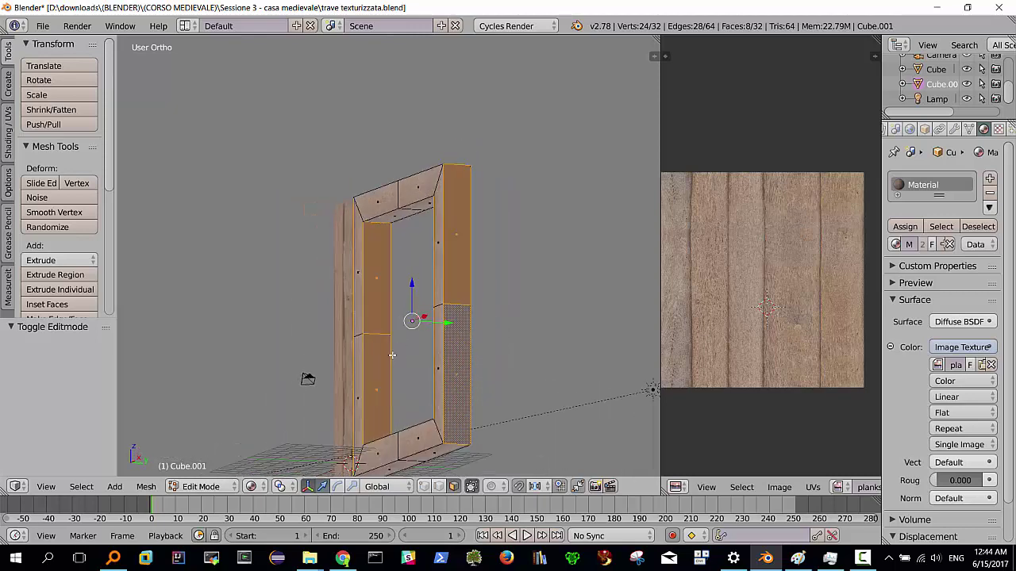
Project the side faces' UVs from the Right view (Numpad 3)
{"action": "key", "text": "KP_3"}
{"action": "scroll", "coordinate": [391, 354], "scroll_direction": "down", "scroll_amount": 2}
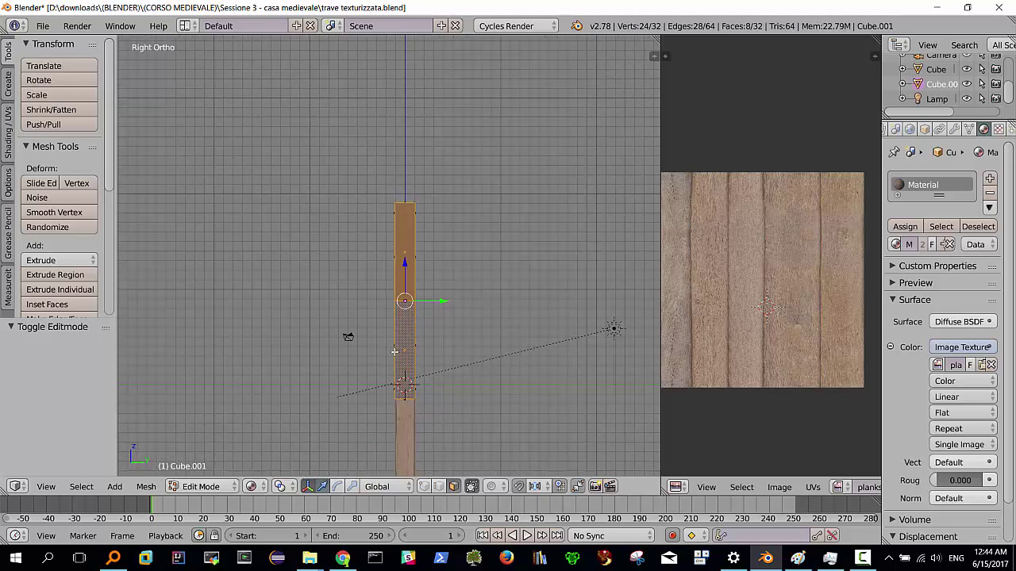
{"action": "key", "text": "u"}
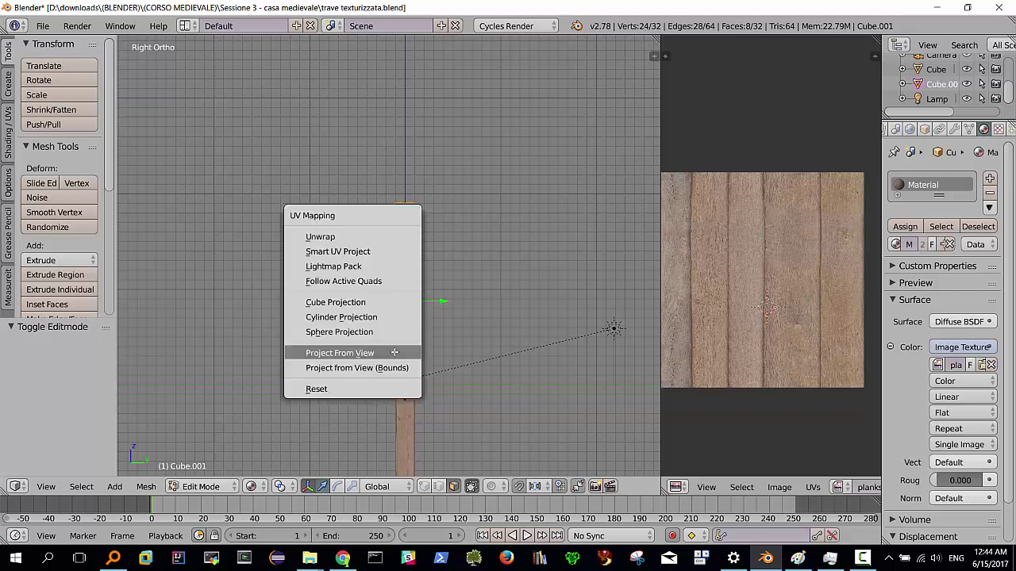
{"action": "left_click", "coordinate": [361, 353]}
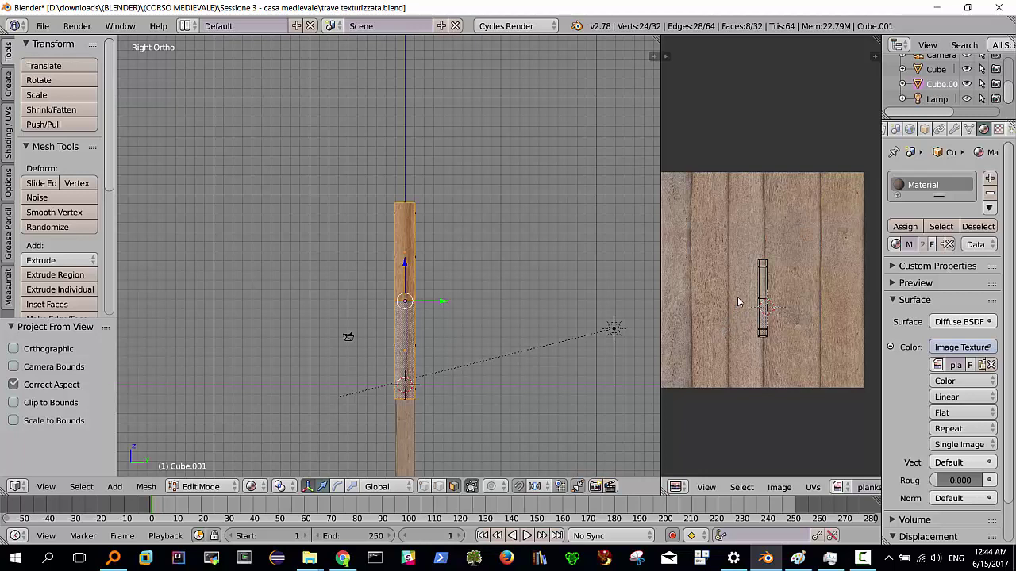
Reposition the side UV island and stretch it 4.317 along X and 3.403 along Y
{"action": "key", "text": "a"}
{"action": "key", "text": "g"}
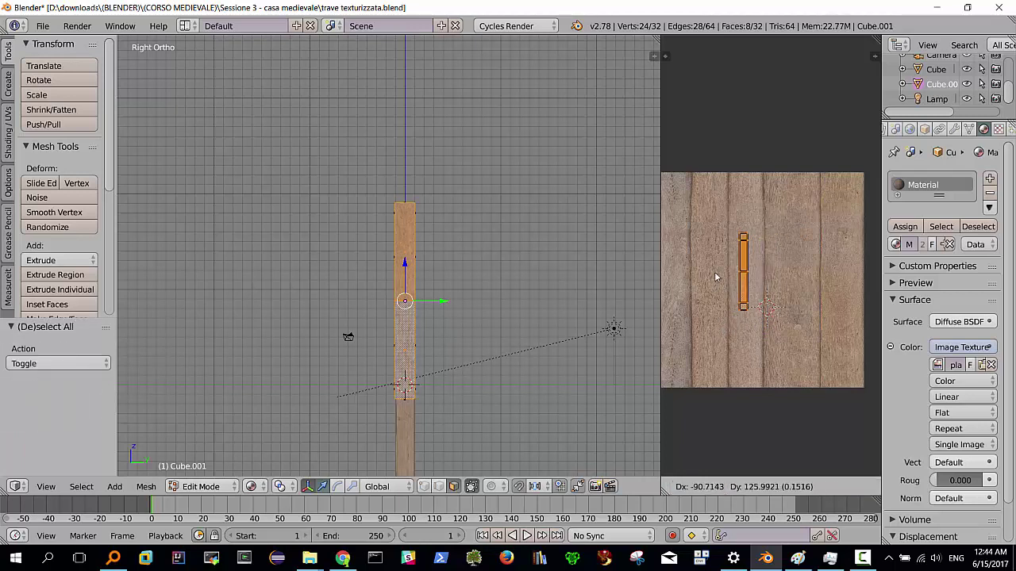
{"action": "left_click", "coordinate": [717, 277]}
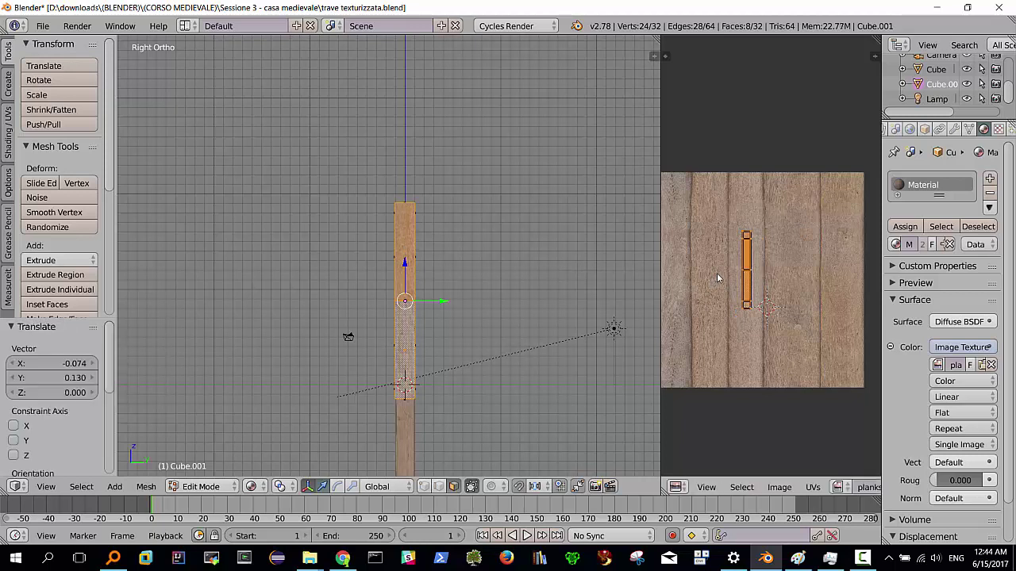
{"action": "key", "text": "s"}
{"action": "key", "text": "x"}
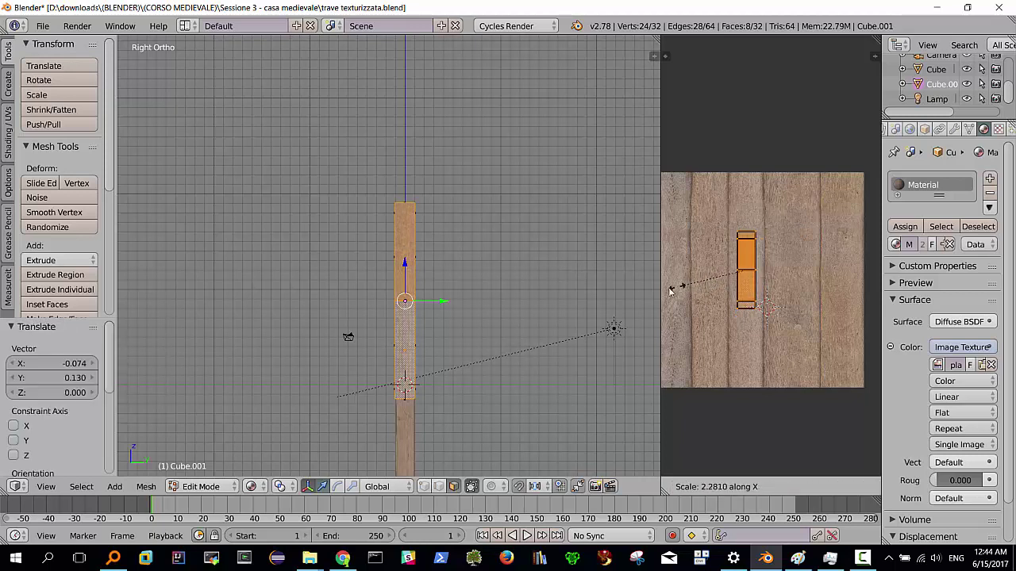
{"action": "left_click", "coordinate": [838, 302]}
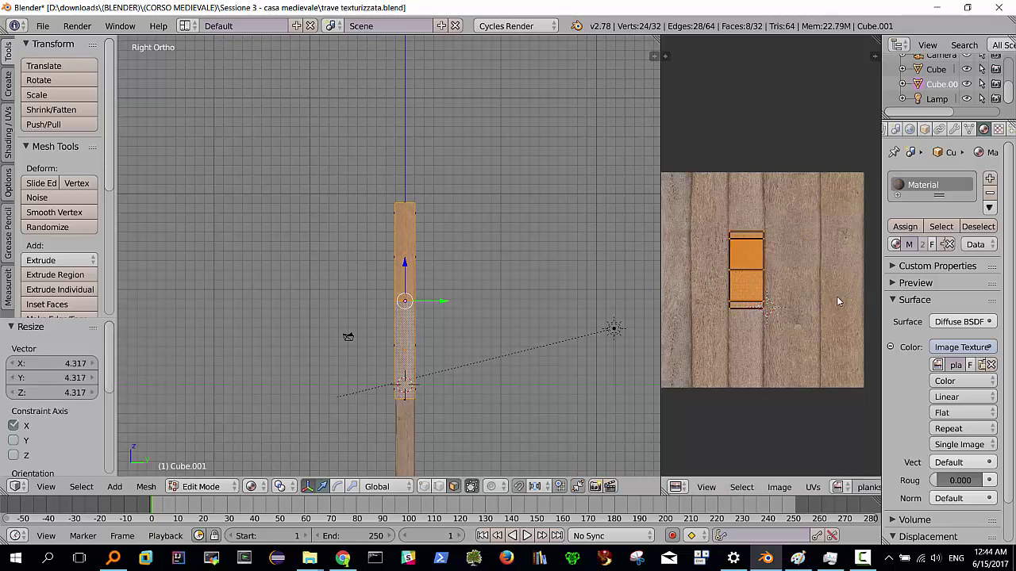
{"action": "key", "text": "s"}
{"action": "key", "text": "y"}
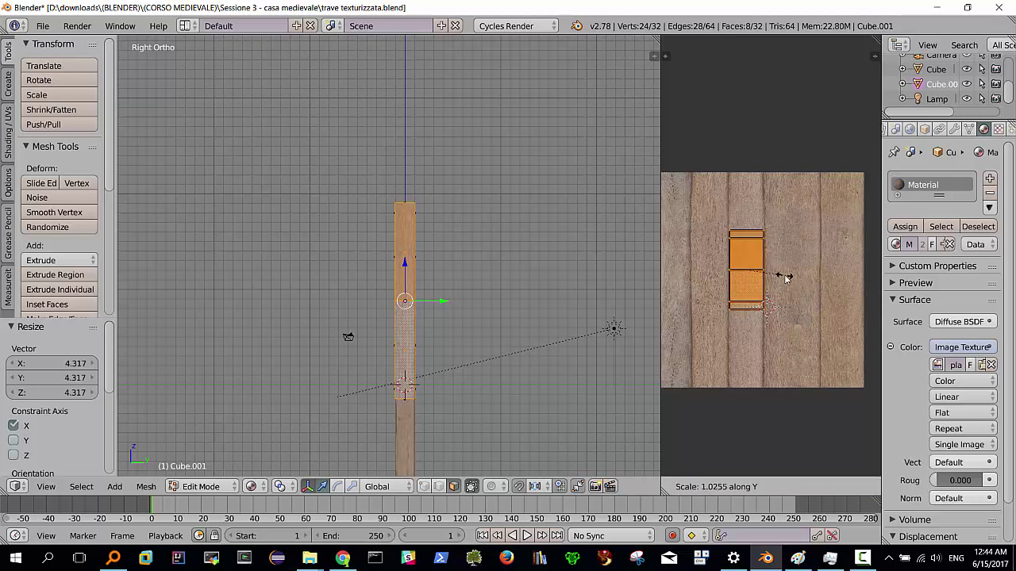
{"action": "left_click", "coordinate": [872, 305]}
{"action": "middle_click_drag", "start_coordinate": [478, 310], "coordinate": [547, 330]}
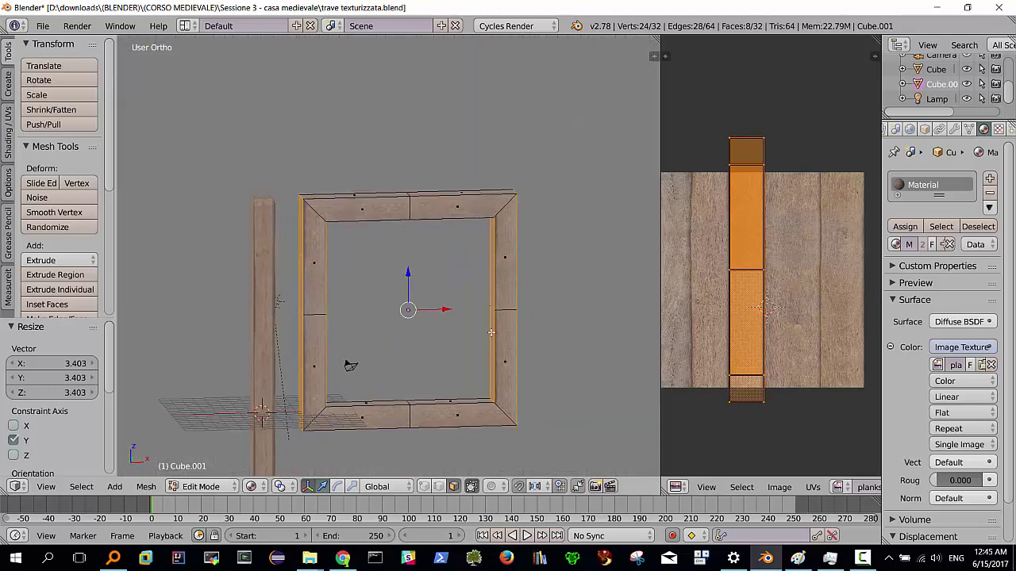
{"action": "mouse_move", "coordinate": [376, 259]}
{"action": "middle_mouse_down"}
{"action": "mouse_move", "coordinate": [191, 177]}
{"action": "mouse_move", "coordinate": [391, 238]}
{"action": "mouse_move", "coordinate": [392, 279]}
{"action": "mouse_move", "coordinate": [361, 243]}
{"action": "middle_mouse_up"}
{"action": "scroll", "coordinate": [350, 268], "scroll_direction": "up", "scroll_amount": 3}
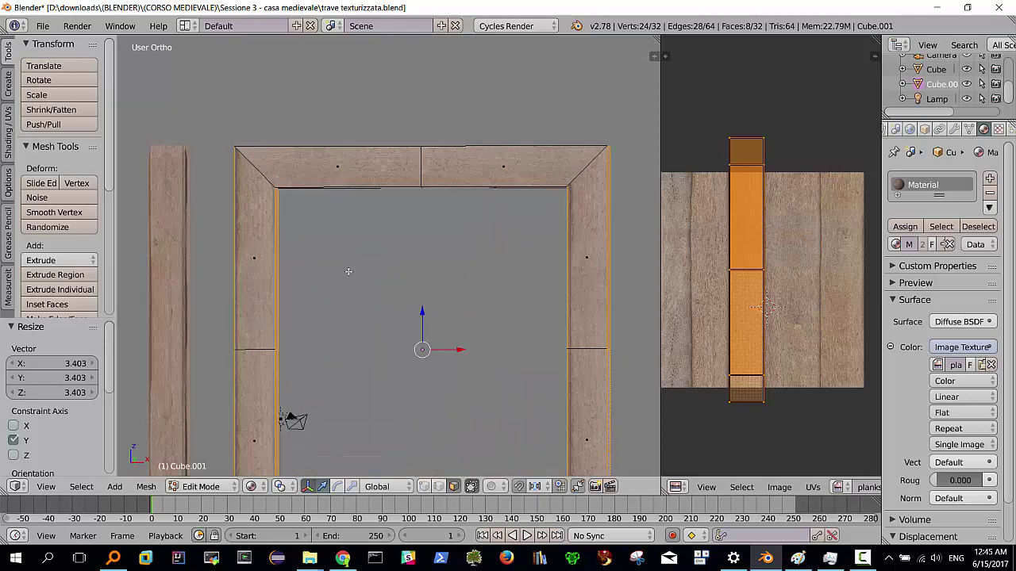
{"action": "scroll", "coordinate": [272, 280], "scroll_direction": "up", "scroll_amount": 1}
{"action": "scroll", "coordinate": [335, 283], "scroll_direction": "up", "scroll_amount": 1}
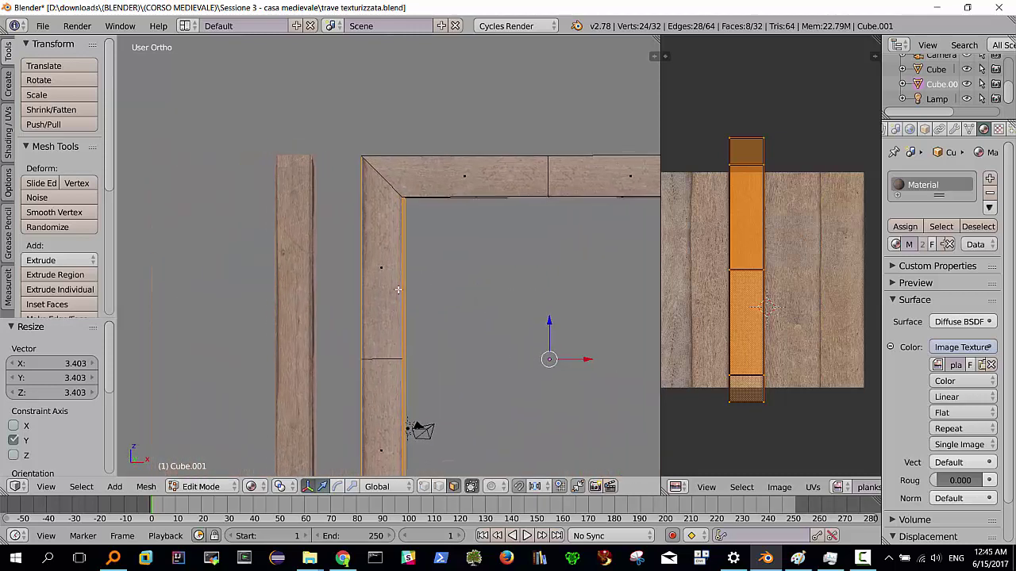
{"action": "scroll", "coordinate": [397, 296], "scroll_direction": "up", "scroll_amount": 1}
{"action": "scroll", "coordinate": [397, 295], "scroll_direction": "up", "scroll_amount": 1}
{"action": "scroll", "coordinate": [397, 295], "scroll_direction": "up", "scroll_amount": 1}
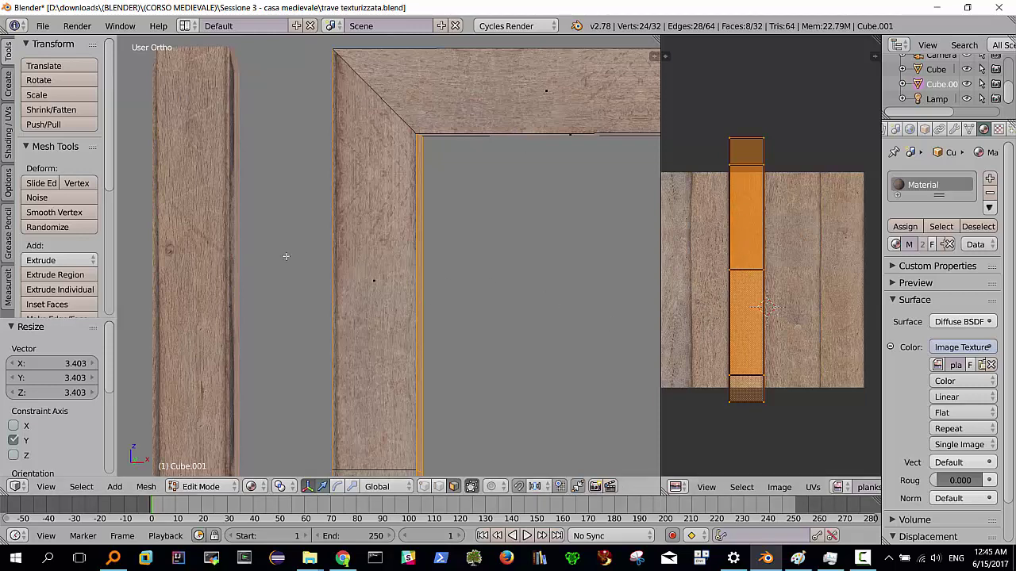
{"action": "scroll", "coordinate": [323, 242], "scroll_direction": "down", "scroll_amount": 1}
{"action": "scroll", "coordinate": [326, 251], "scroll_direction": "down", "scroll_amount": 2}
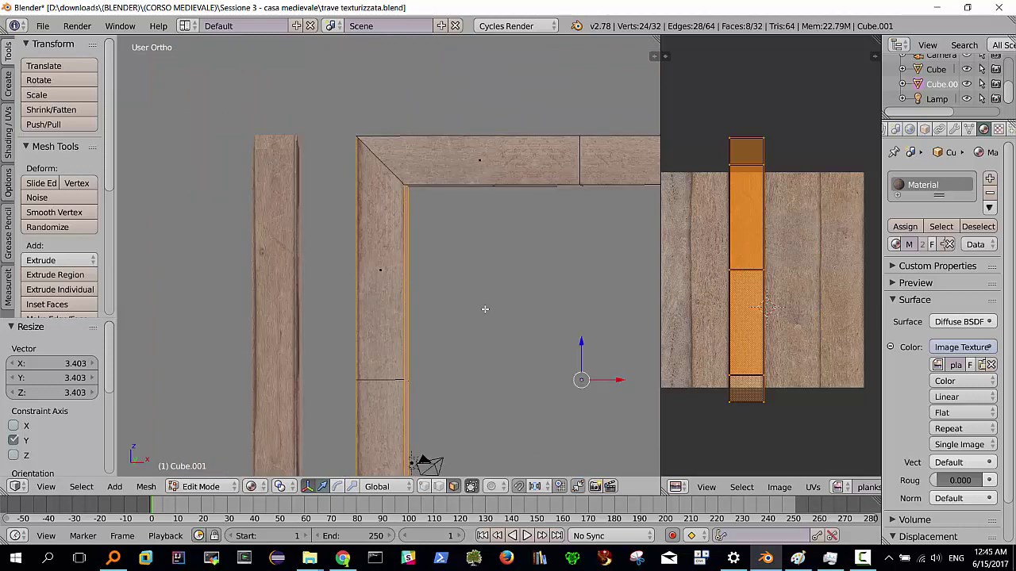
Swap the frame's image to the uvgrid checker and orbit around to inspect the mapping
{"action": "left_click", "coordinate": [938, 364]}
{"action": "left_click", "coordinate": [791, 231]}
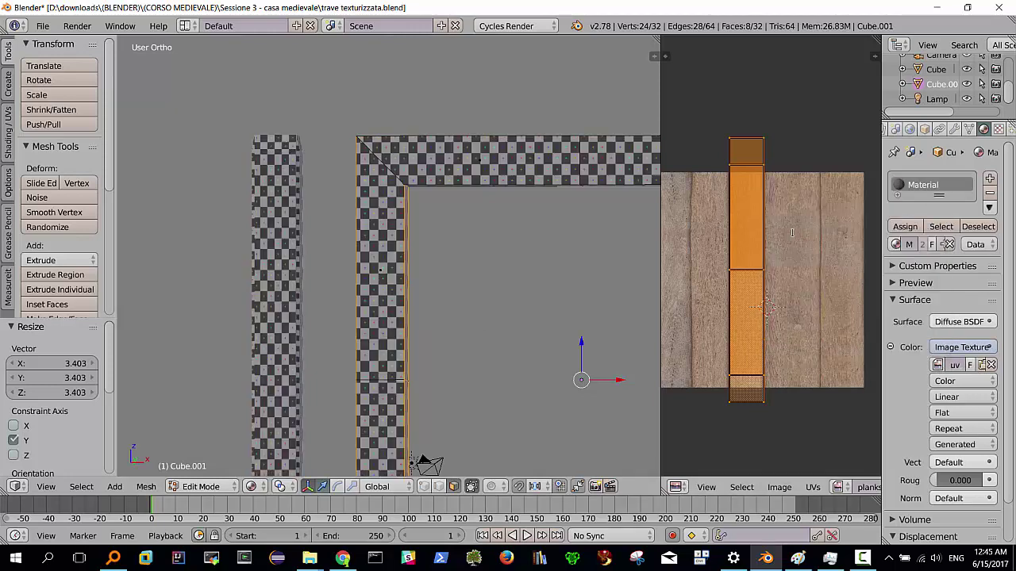
{"action": "scroll", "coordinate": [465, 277], "scroll_direction": "down", "scroll_amount": 1}
{"action": "scroll", "coordinate": [468, 280], "scroll_direction": "down", "scroll_amount": 1}
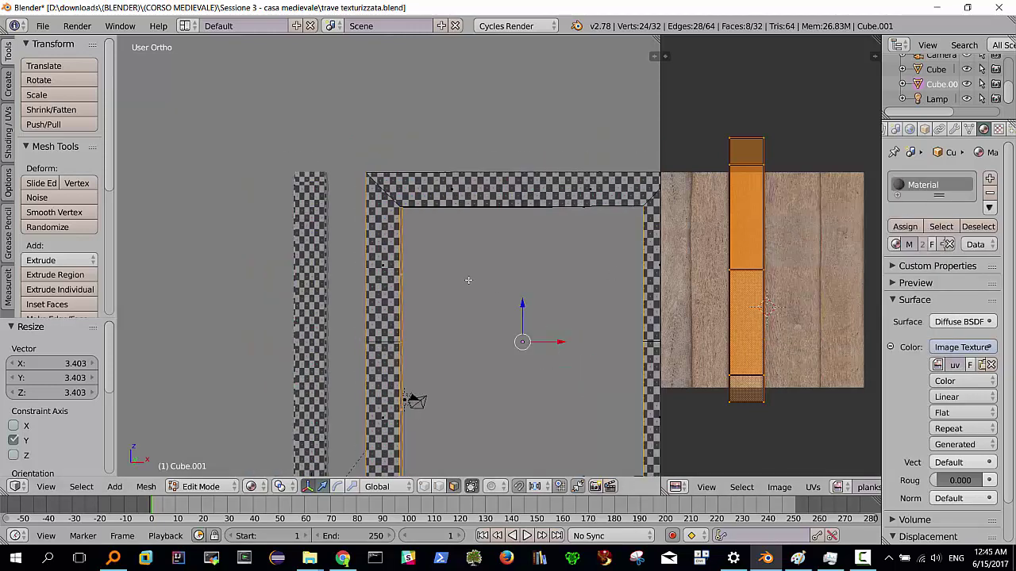
{"action": "mouse_move", "coordinate": [383, 271]}
{"action": "middle_mouse_down"}
{"action": "mouse_move", "coordinate": [296, 251]}
{"action": "mouse_move", "coordinate": [164, 267]}
{"action": "mouse_move", "coordinate": [465, 257]}
{"action": "mouse_move", "coordinate": [465, 277]}
{"action": "mouse_move", "coordinate": [629, 232]}
{"action": "middle_mouse_up"}
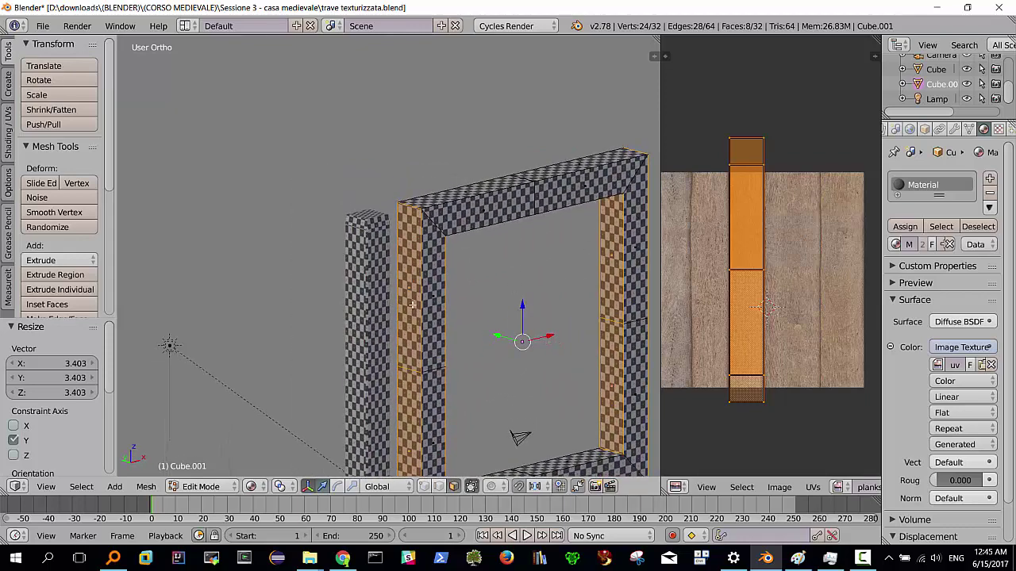
{"action": "mouse_move", "coordinate": [413, 304]}
{"action": "middle_mouse_down"}
{"action": "mouse_move", "coordinate": [324, 296]}
{"action": "mouse_move", "coordinate": [466, 292]}
{"action": "mouse_move", "coordinate": [377, 271]}
{"action": "middle_mouse_up"}
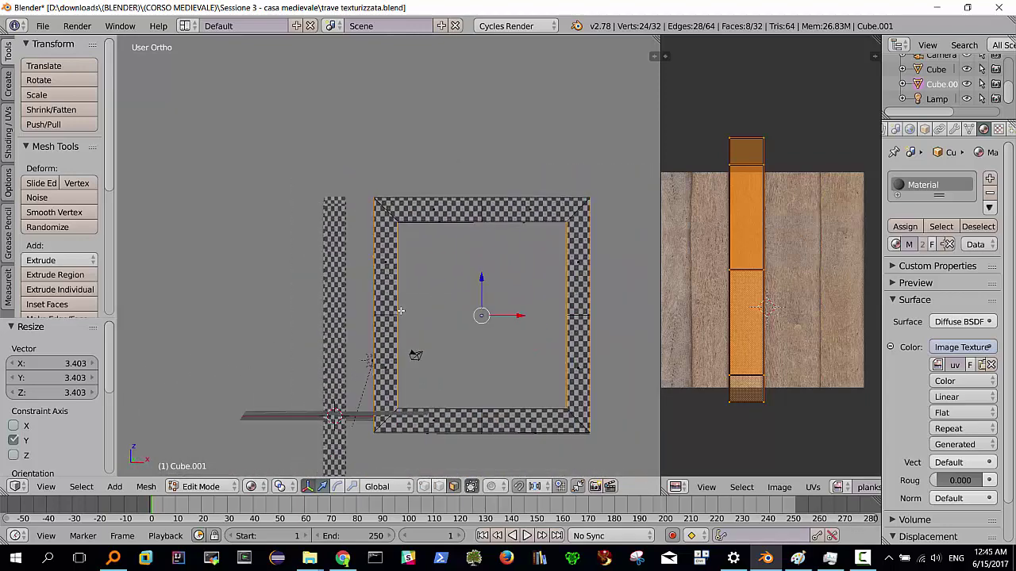
{"action": "mouse_move", "coordinate": [400, 311]}
{"action": "middle_mouse_down"}
{"action": "mouse_move", "coordinate": [349, 308]}
{"action": "mouse_move", "coordinate": [416, 321]}
{"action": "middle_mouse_up"}
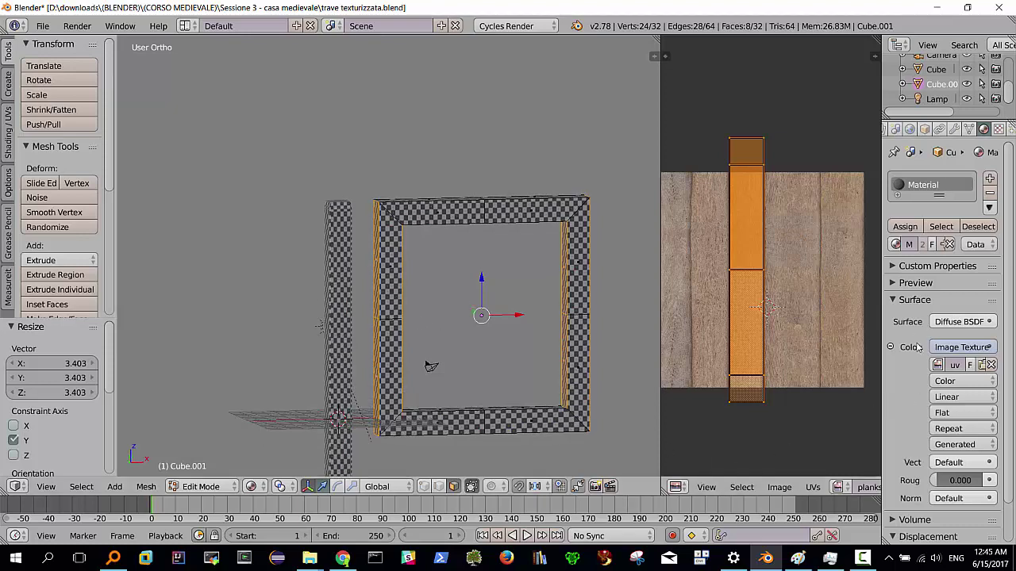
Restore the planks_4-1024.png wood image on the frame's Image Texture
{"action": "left_click", "coordinate": [938, 364]}
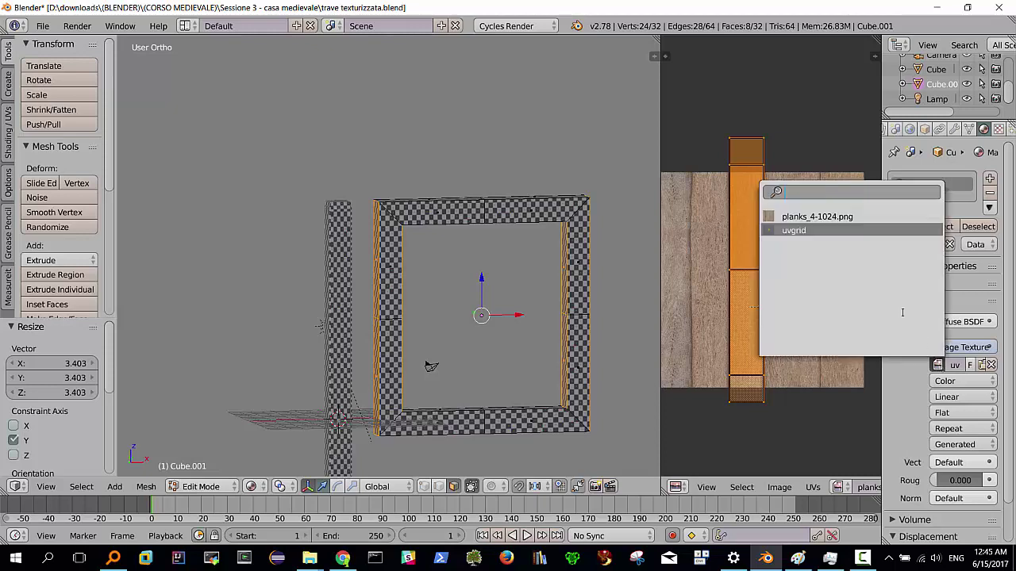
{"action": "left_click", "coordinate": [818, 217]}
{"action": "mouse_move", "coordinate": [429, 373]}
{"action": "middle_mouse_down"}
{"action": "mouse_move", "coordinate": [434, 393]}
{"action": "mouse_move", "coordinate": [386, 358]}
{"action": "mouse_move", "coordinate": [391, 384]}
{"action": "mouse_move", "coordinate": [419, 368]}
{"action": "mouse_move", "coordinate": [463, 393]}
{"action": "mouse_move", "coordinate": [435, 399]}
{"action": "mouse_move", "coordinate": [377, 311]}
{"action": "middle_mouse_up"}
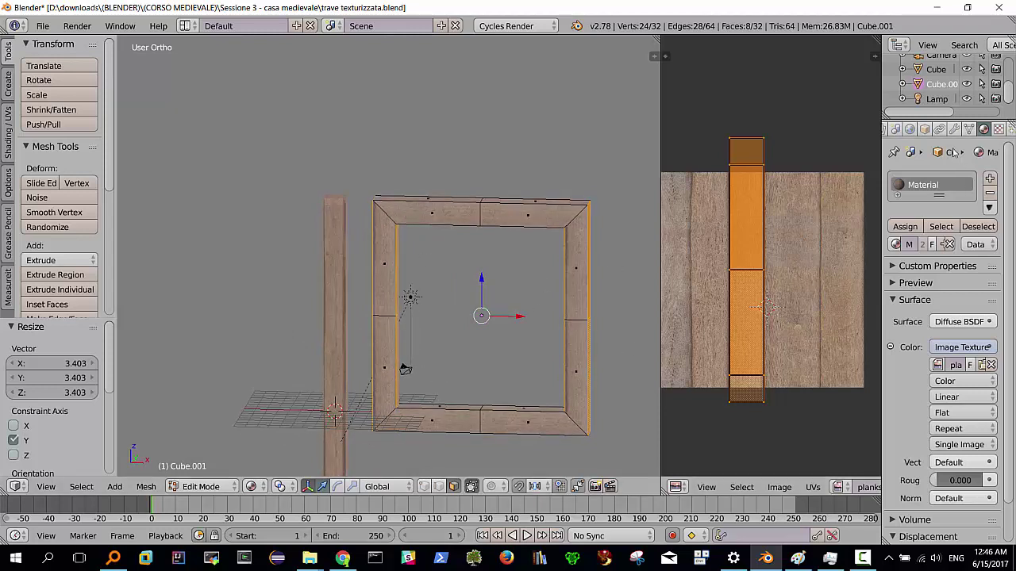
Enable World nodes and plug an Environment Texture into the Background colour
{"action": "left_click", "coordinate": [911, 129]}
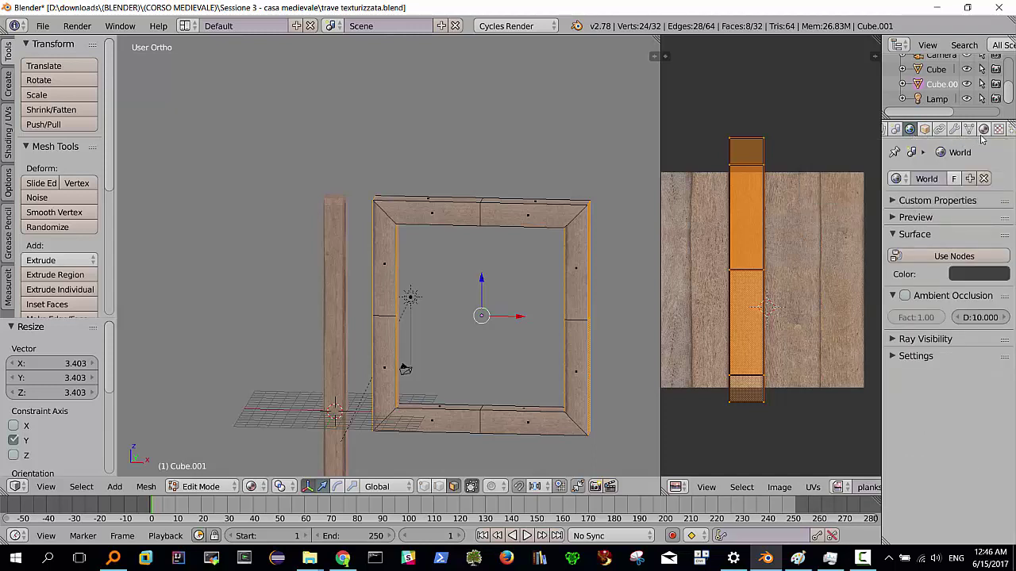
{"action": "left_click", "coordinate": [952, 256]}
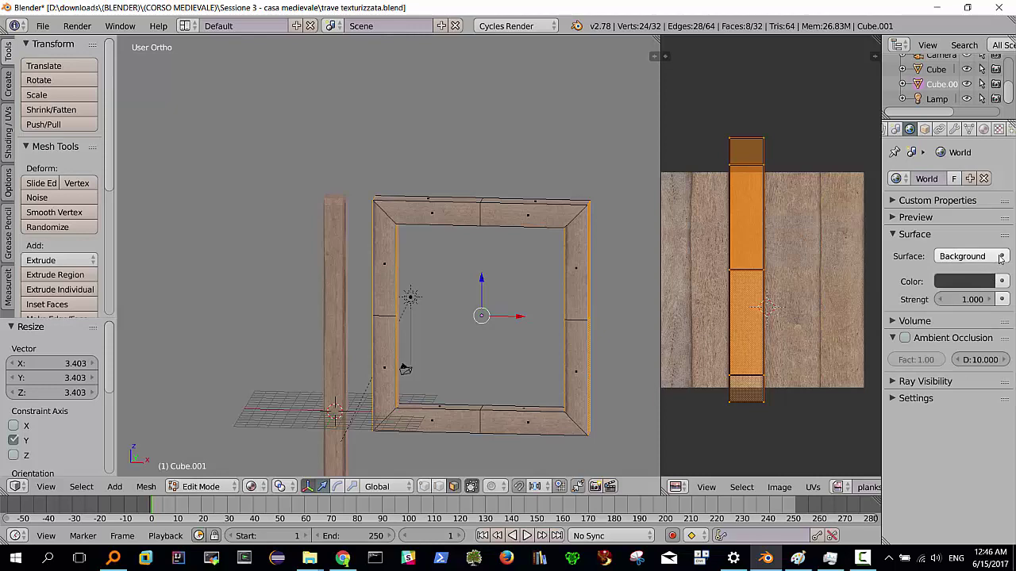
{"action": "left_click", "coordinate": [1001, 257]}
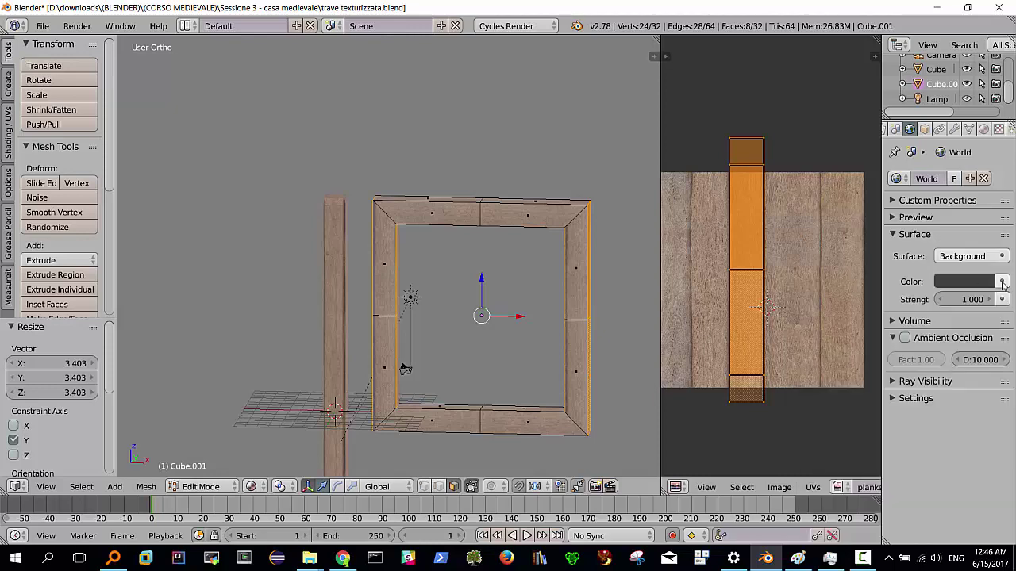
{"action": "left_click", "coordinate": [1001, 281]}
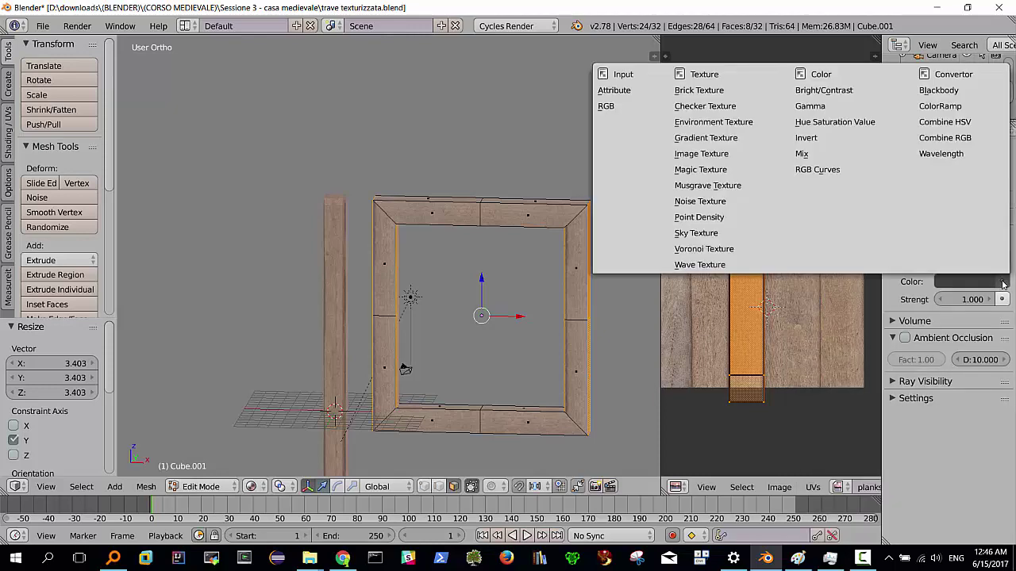
{"action": "left_click", "coordinate": [714, 124]}
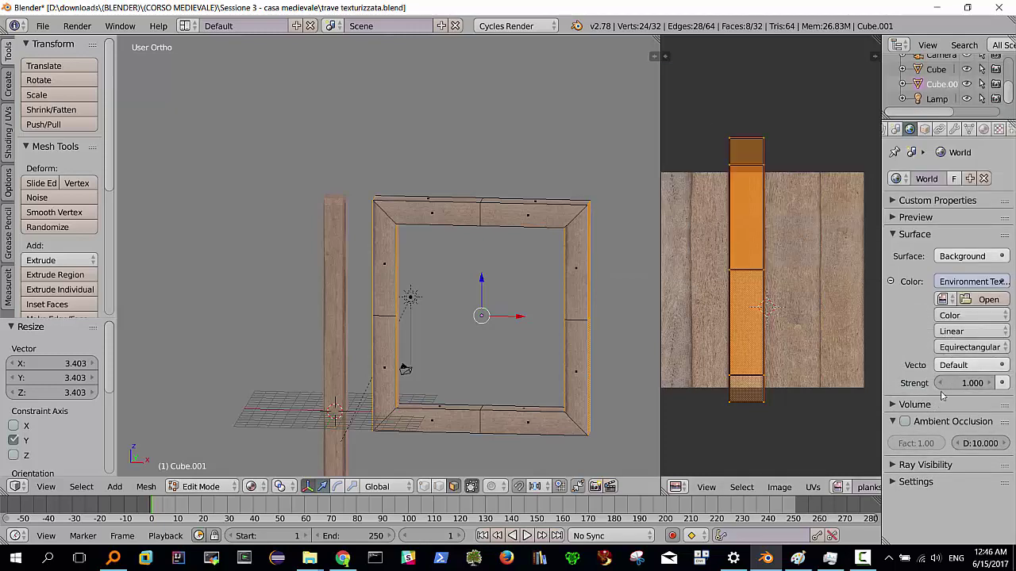
Load hdrmaps_com_free_043_half.hdr from Downloads, filtered by *hdr*, into the Environment Texture
{"action": "left_click", "coordinate": [984, 299]}
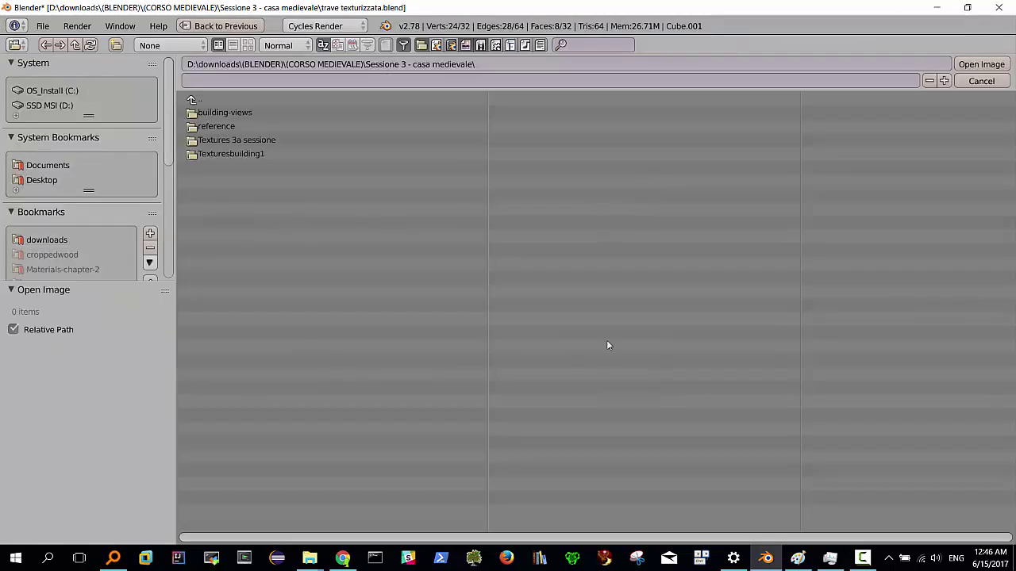
{"action": "left_click", "coordinate": [60, 244]}
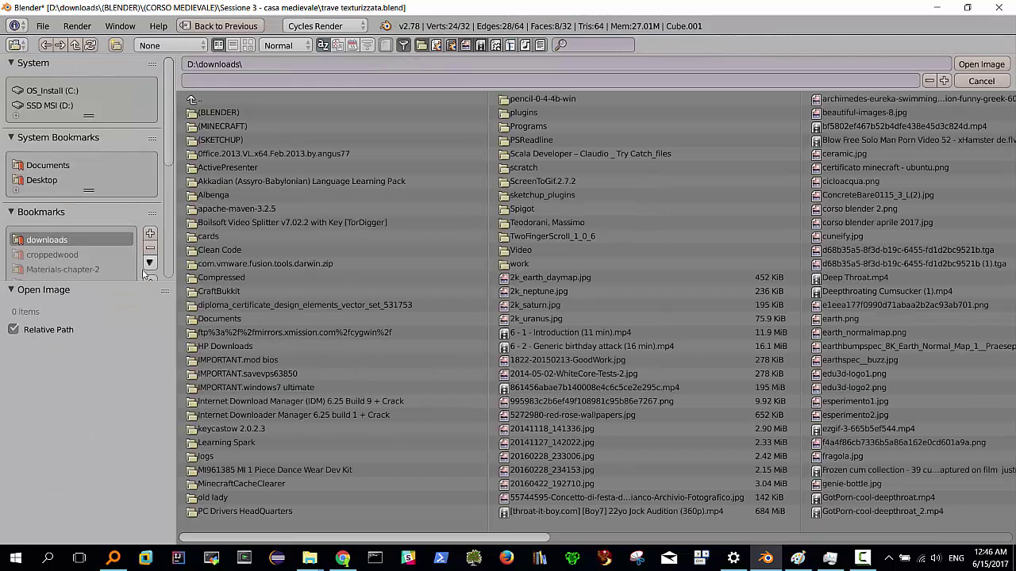
{"action": "left_click", "coordinate": [246, 81]}
{"action": "type", "text": "*hdr*"}
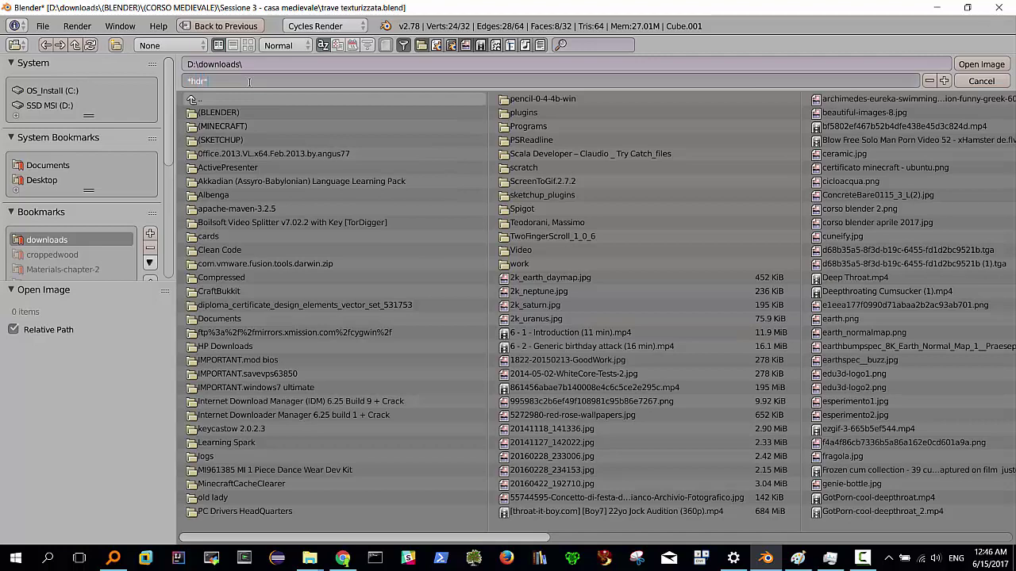
{"action": "key", "text": "Return"}
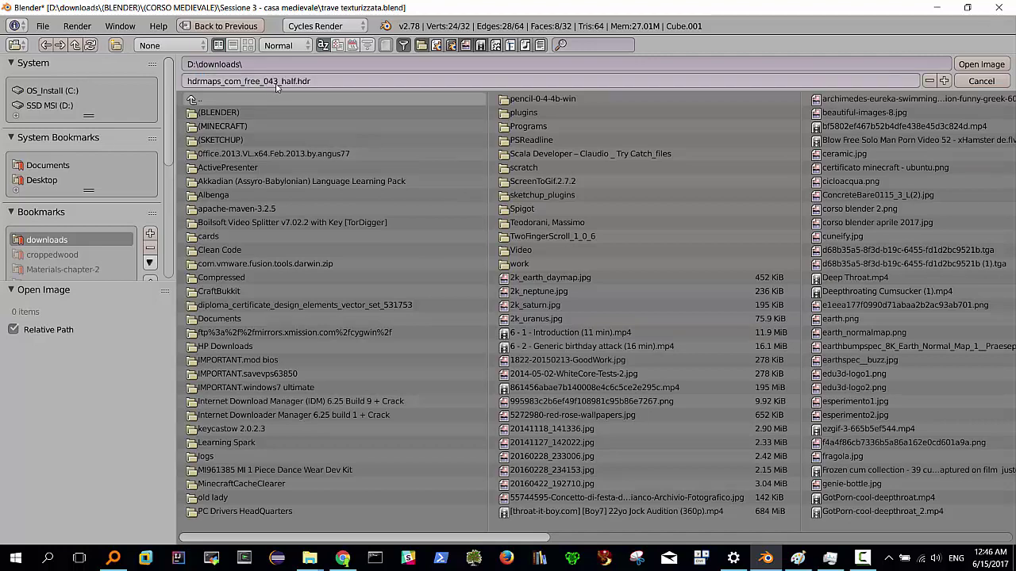
{"action": "left_click", "coordinate": [981, 64]}
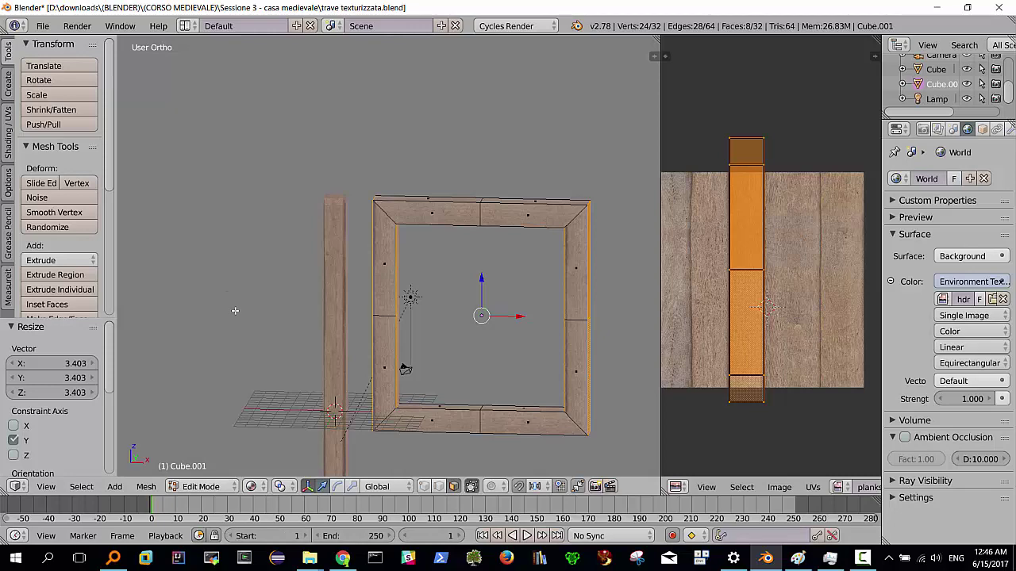
Switch to perspective, zoom out to show the whole frame, and bring up Viewport Shading choices
{"action": "key", "text": "KP_5"}
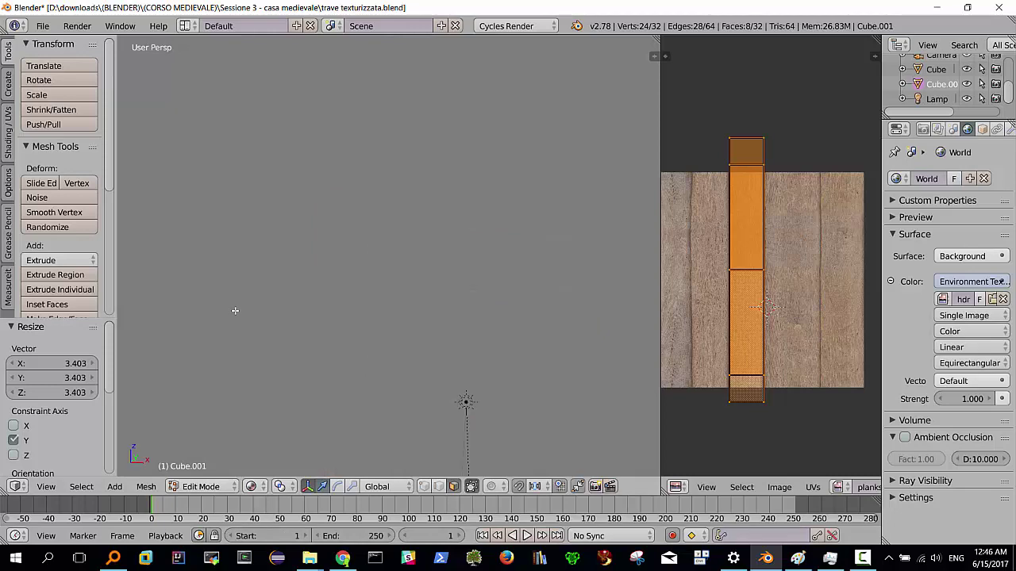
{"action": "scroll", "coordinate": [267, 332], "scroll_direction": "down", "scroll_amount": 3}
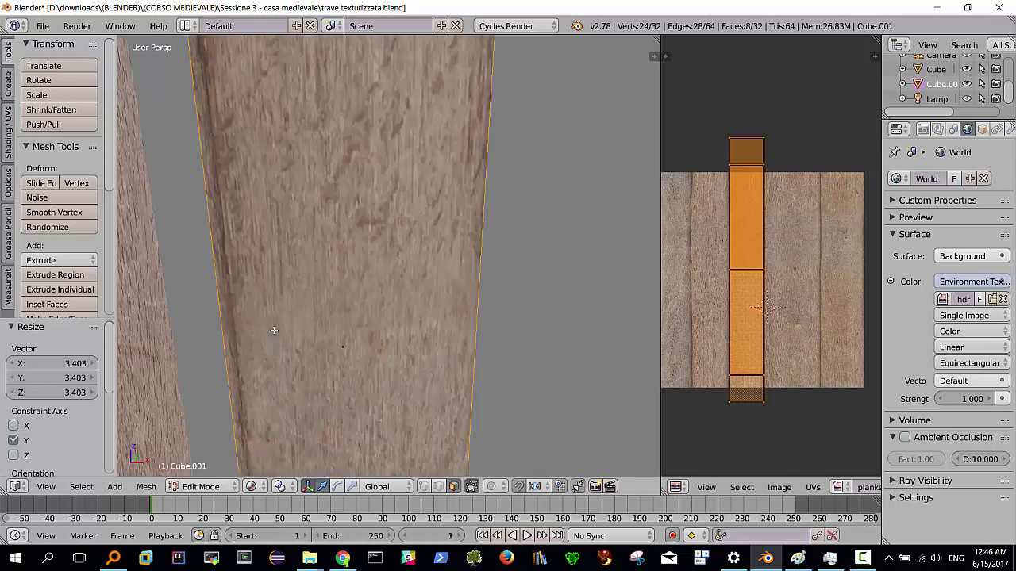
{"action": "scroll", "coordinate": [267, 333], "scroll_direction": "down", "scroll_amount": 3}
{"action": "scroll", "coordinate": [267, 332], "scroll_direction": "down", "scroll_amount": 2}
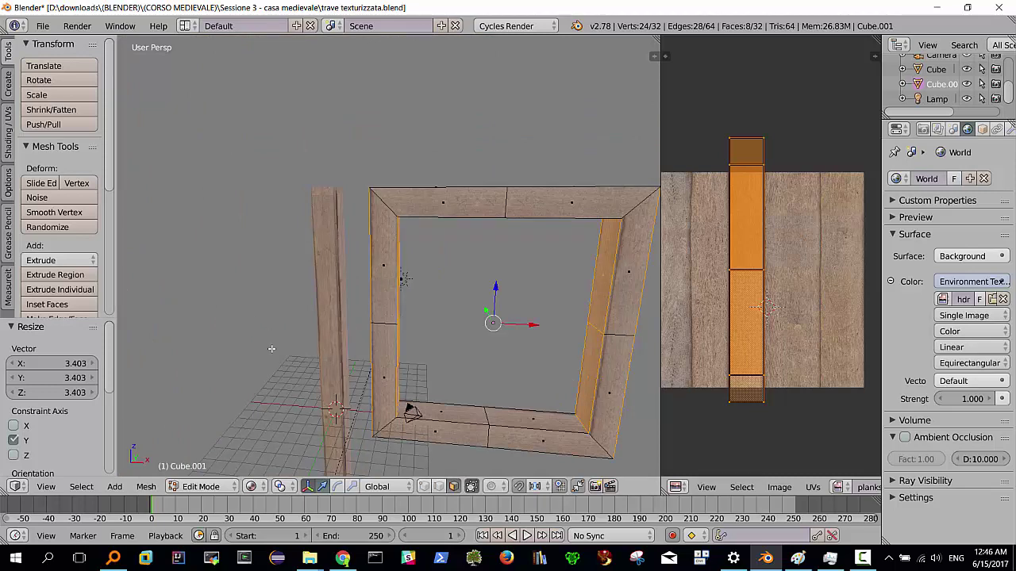
{"action": "left_click", "coordinate": [251, 486]}
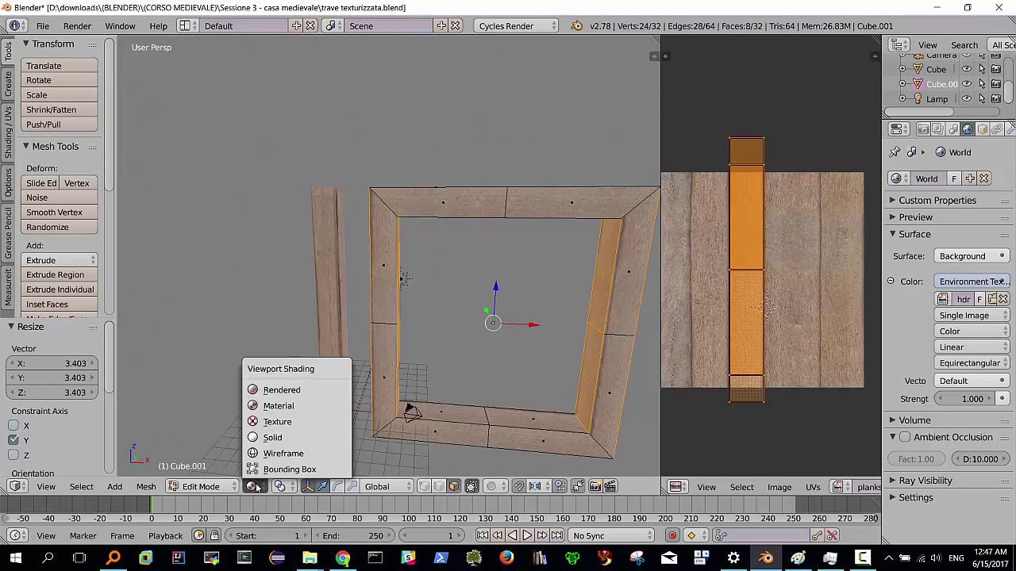
Switch to Rendered shading and orbit around the frame toward the pond and house
{"action": "left_click", "coordinate": [267, 392]}
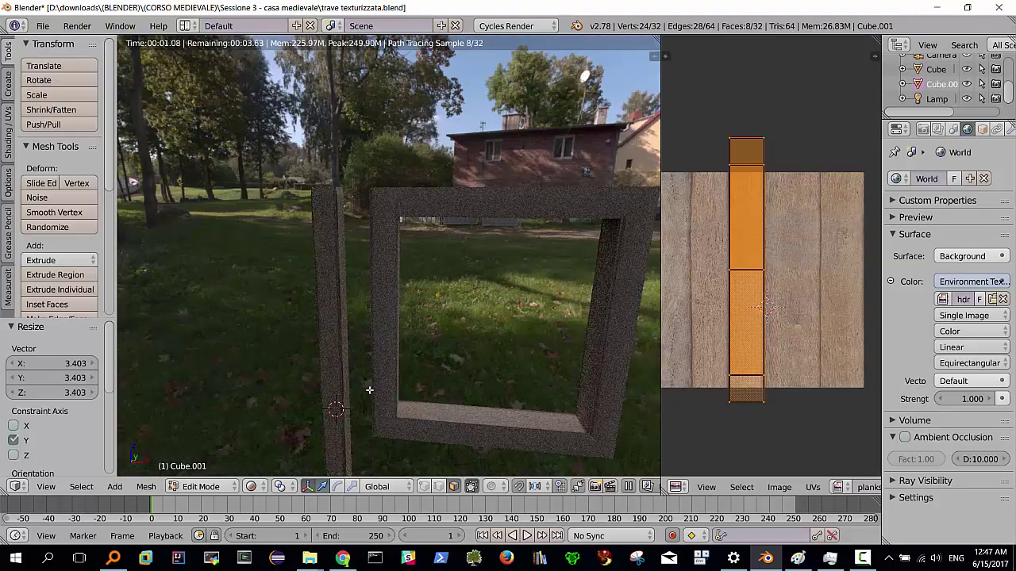
{"action": "mouse_move", "coordinate": [381, 397]}
{"action": "middle_mouse_down"}
{"action": "mouse_move", "coordinate": [433, 393]}
{"action": "mouse_move", "coordinate": [538, 419]}
{"action": "mouse_move", "coordinate": [539, 365]}
{"action": "middle_mouse_up"}
{"action": "scroll", "coordinate": [539, 364], "scroll_direction": "down", "scroll_amount": 3}
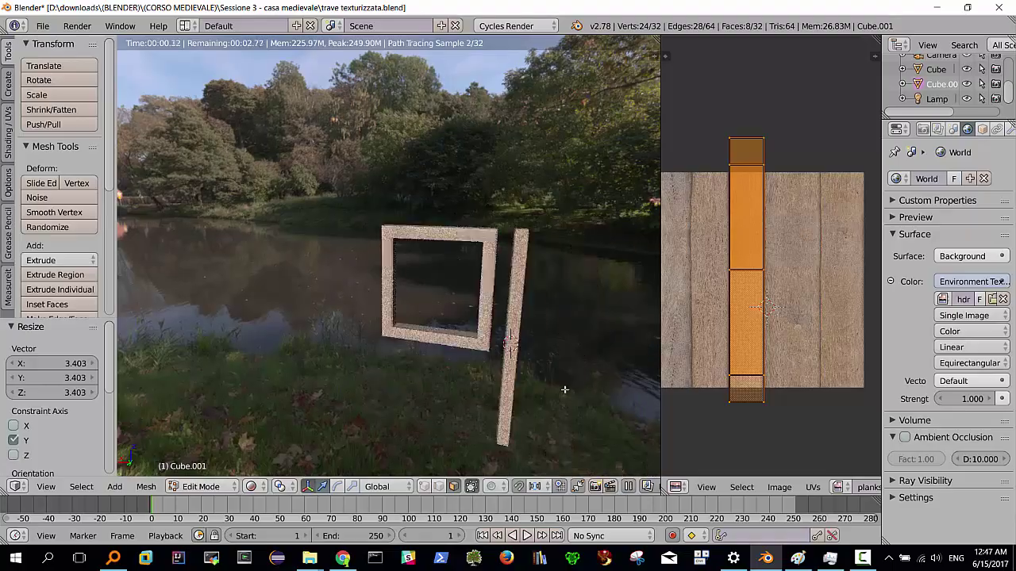
{"action": "scroll", "coordinate": [539, 364], "scroll_direction": "up", "scroll_amount": 3}
{"action": "mouse_move", "coordinate": [545, 369]}
{"action": "middle_mouse_down"}
{"action": "mouse_move", "coordinate": [450, 377]}
{"action": "mouse_move", "coordinate": [338, 369]}
{"action": "mouse_move", "coordinate": [322, 357]}
{"action": "middle_mouse_up"}
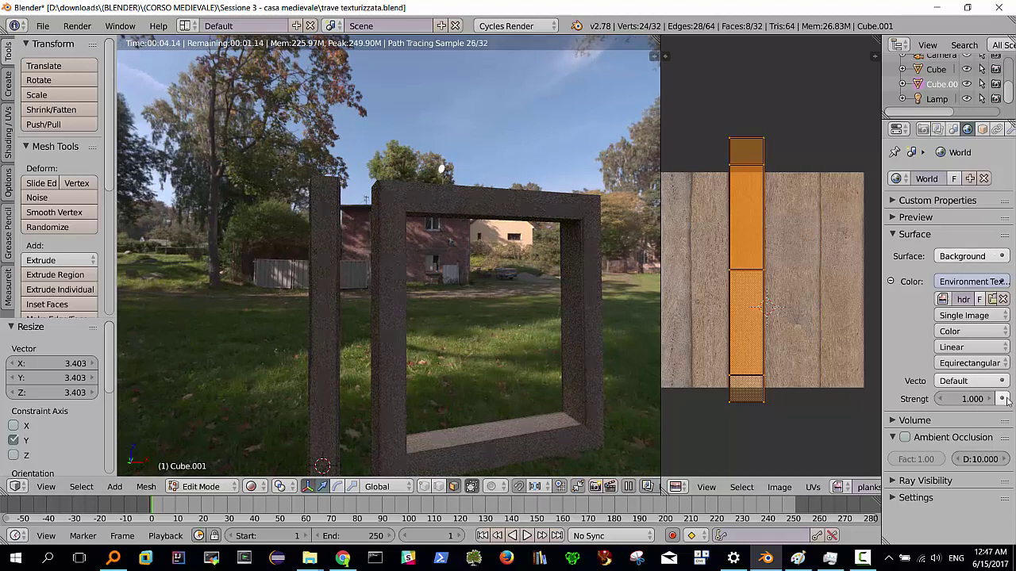
Set the World Strength to 4, adjust the zoom, and render the frame with F12
{"action": "left_click", "coordinate": [973, 399]}
{"action": "type", "text": "4"}
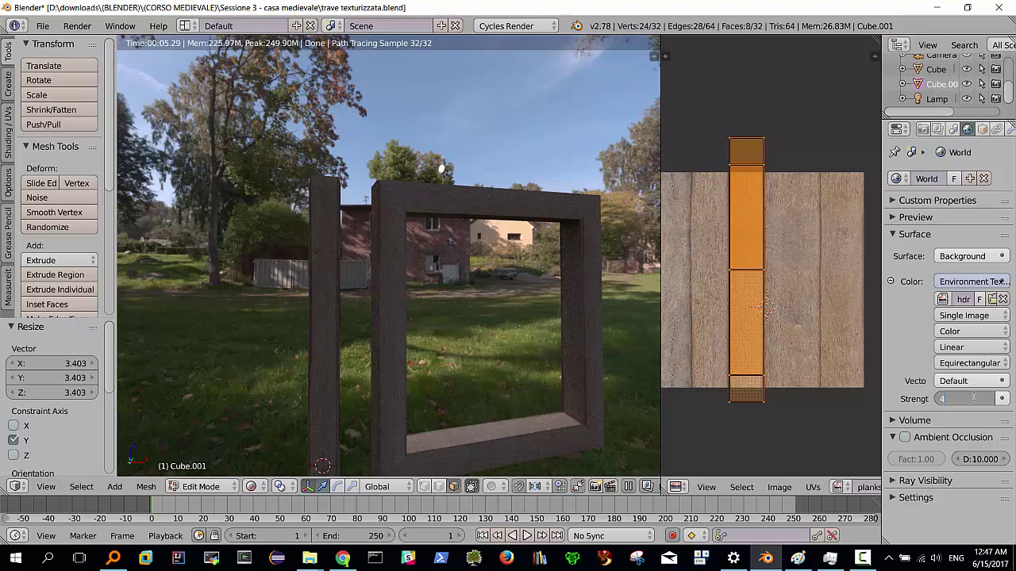
{"action": "key", "text": "Return"}
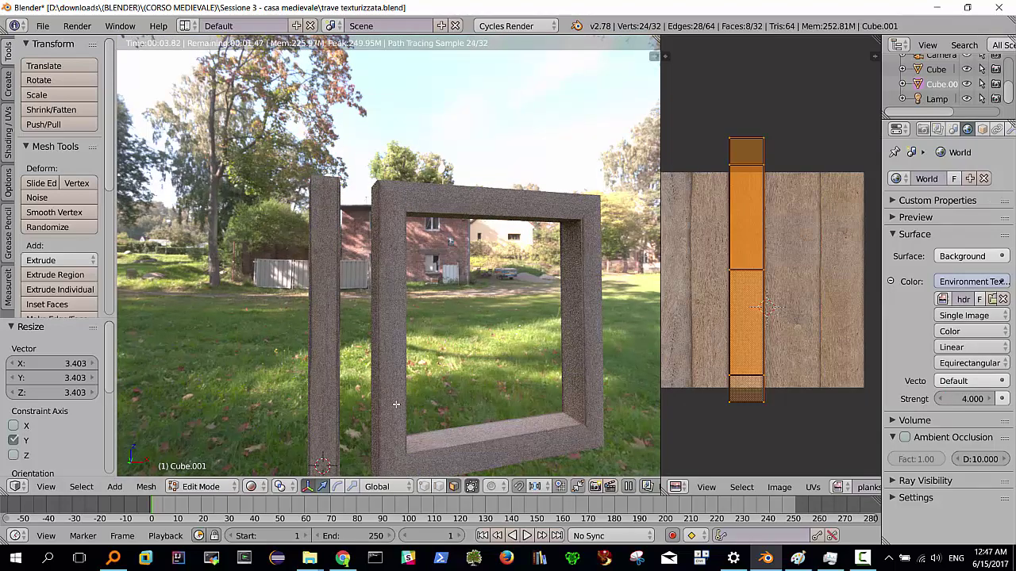
{"action": "scroll", "coordinate": [394, 404], "scroll_direction": "up", "scroll_amount": 4}
{"action": "scroll", "coordinate": [375, 395], "scroll_direction": "down", "scroll_amount": 1}
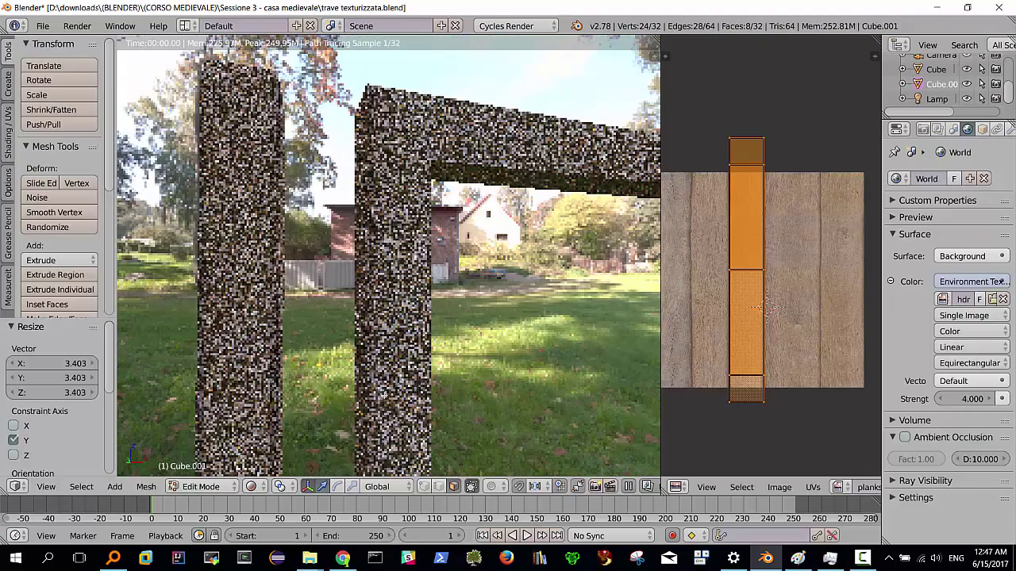
{"action": "scroll", "coordinate": [375, 396], "scroll_direction": "down", "scroll_amount": 3}
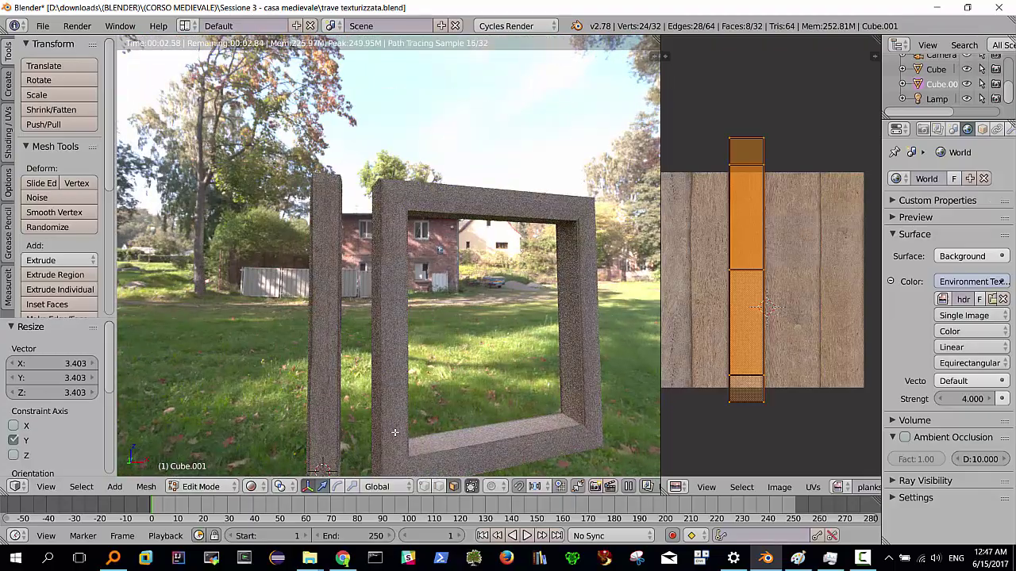
{"action": "key", "text": "F12"}
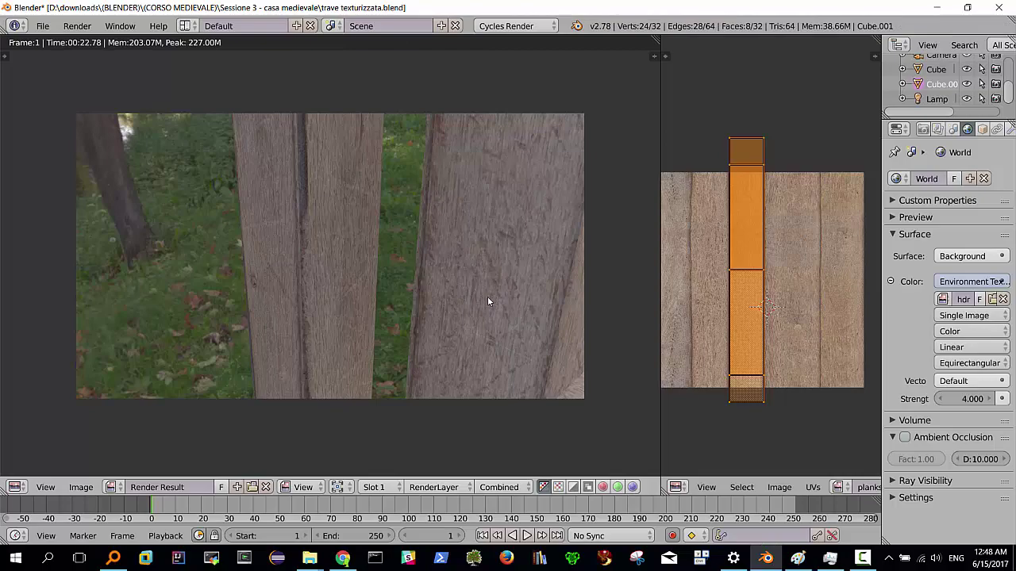
Close the Render Result and return to the live rendered viewport showing the frame against sky, trees and houses
{"action": "key", "text": "Escape"}
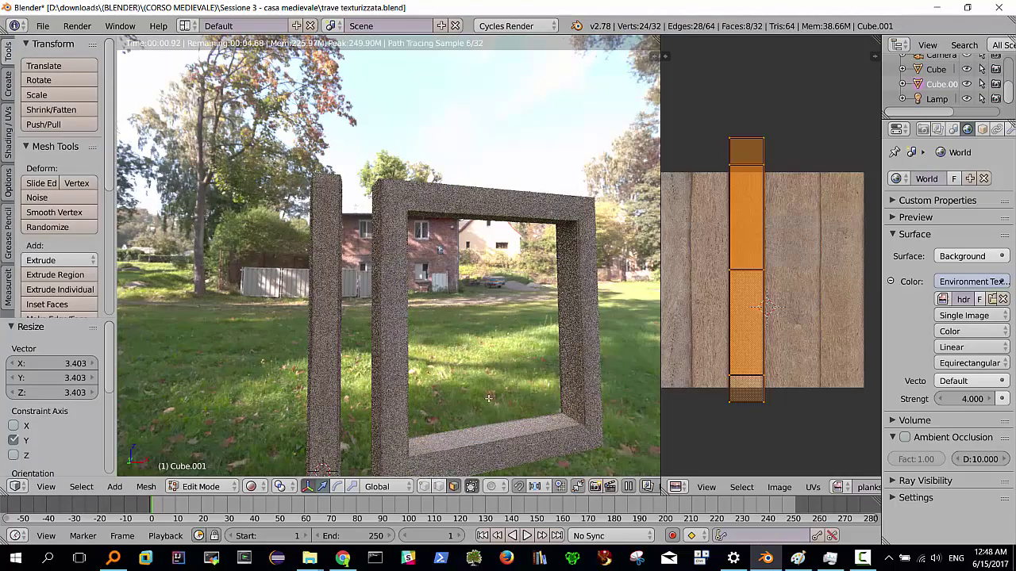